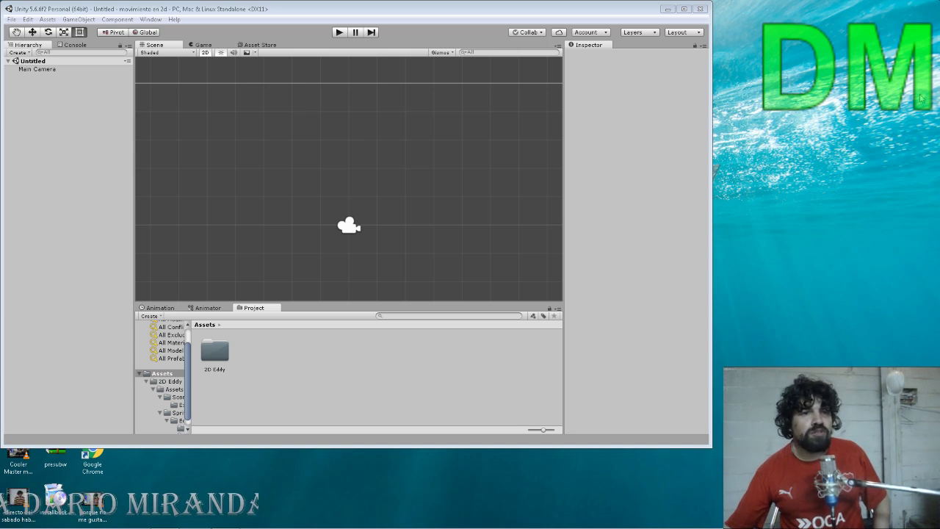
Step: Maximize the Unity editor window so it fills the whole screen
{"action": "left_click", "coordinate": [683, 9]}
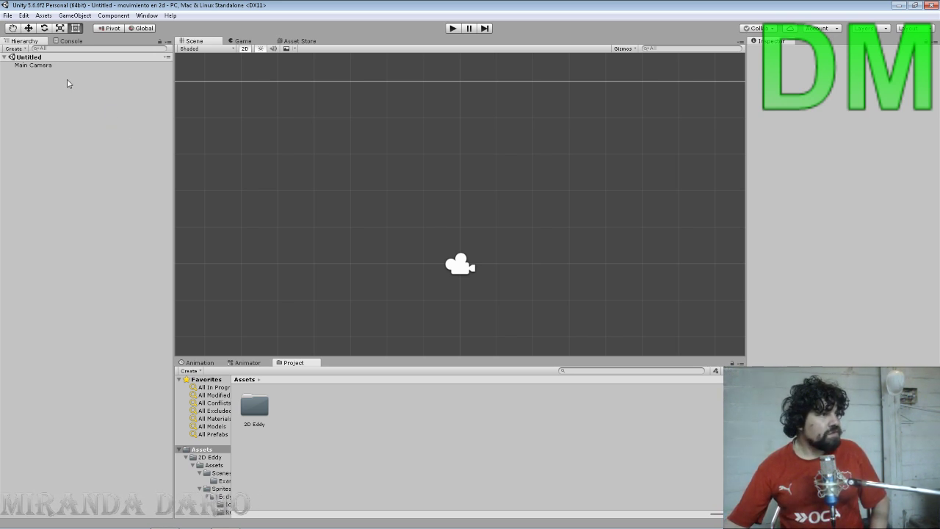
Step: Select the Main Camera and compare what the Game and Scene views show
{"action": "left_click", "coordinate": [51, 66]}
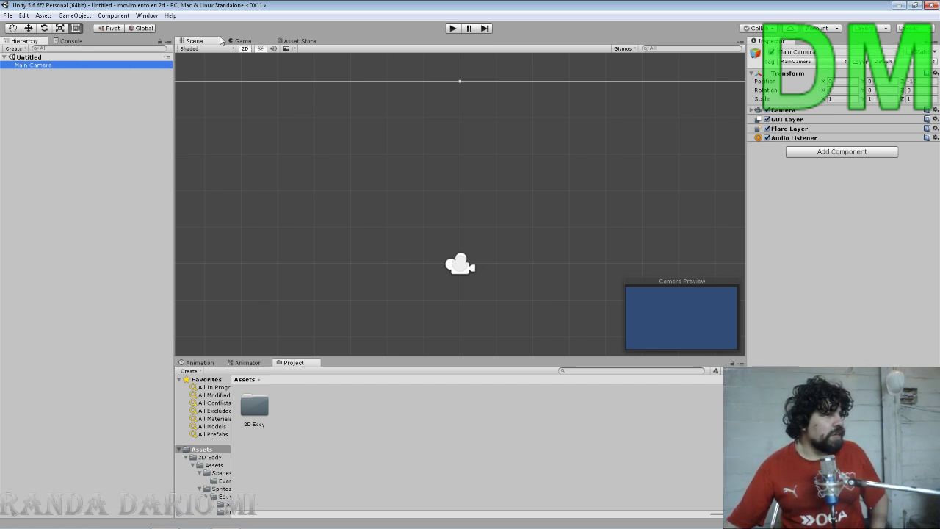
{"action": "left_click", "coordinate": [242, 41]}
{"action": "left_click", "coordinate": [193, 41]}
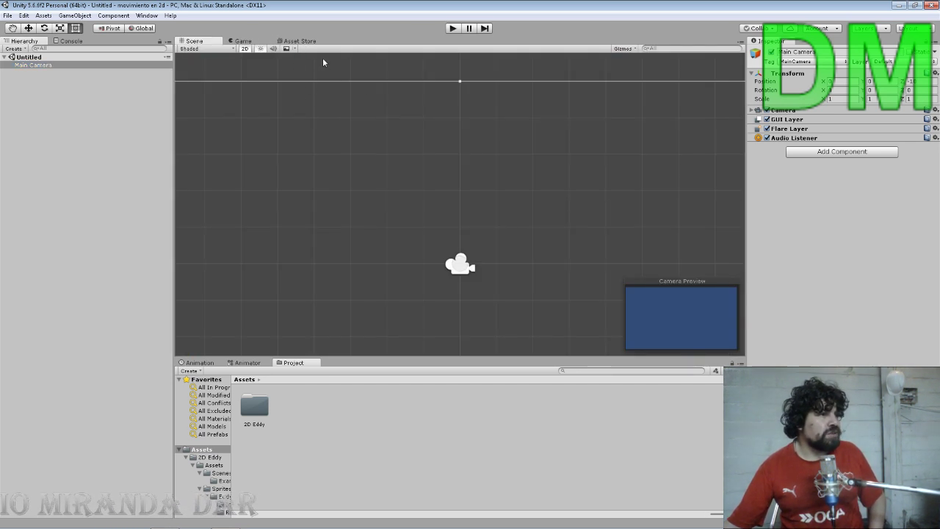
{"action": "left_click", "coordinate": [230, 41]}
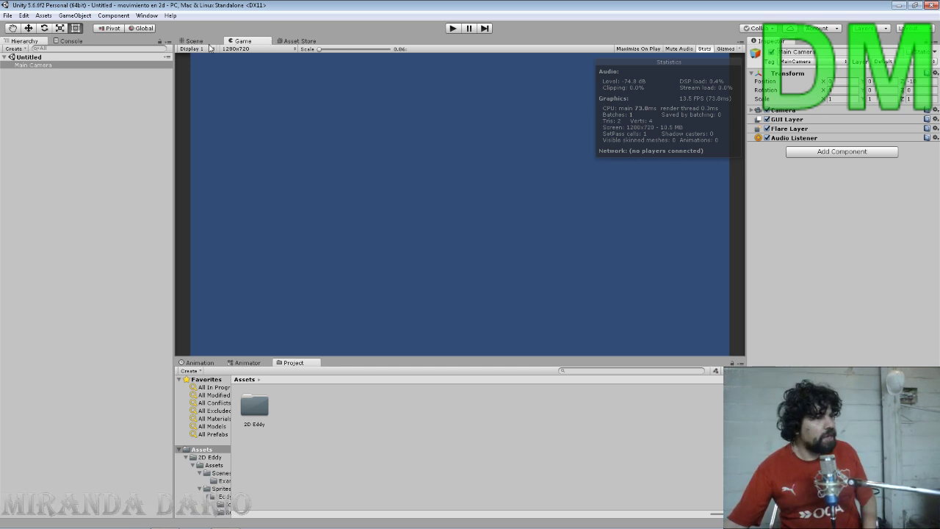
{"action": "left_click", "coordinate": [193, 42]}
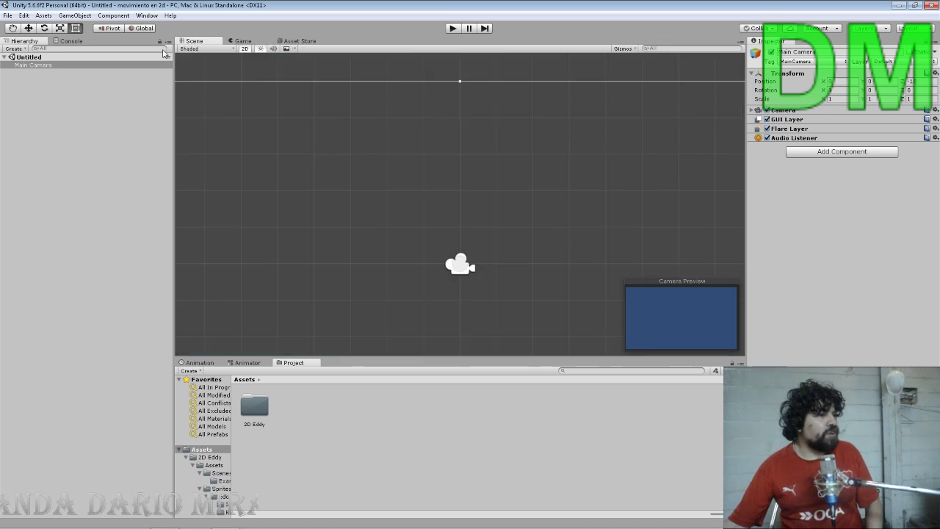
Step: Frame the Main Camera in the Scene view and expand its Camera settings
{"action": "double_click", "coordinate": [112, 65]}
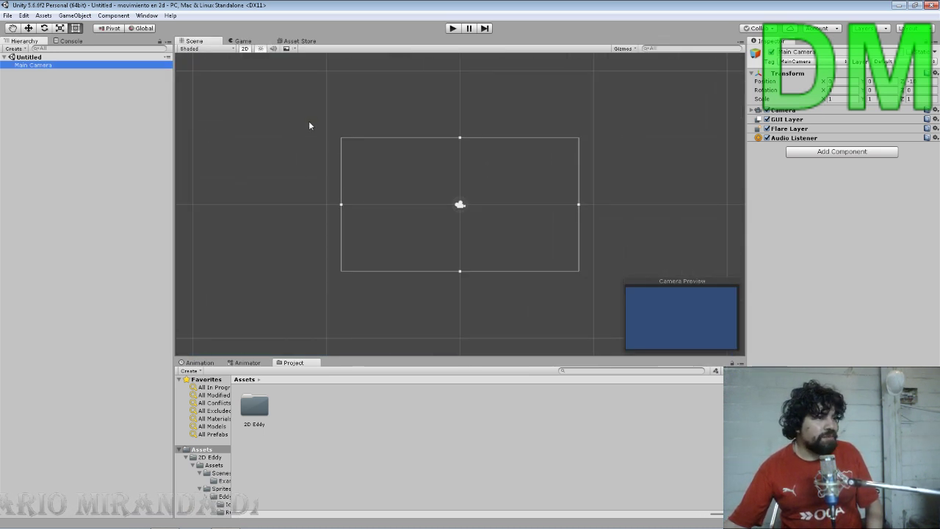
{"action": "left_click", "coordinate": [240, 42]}
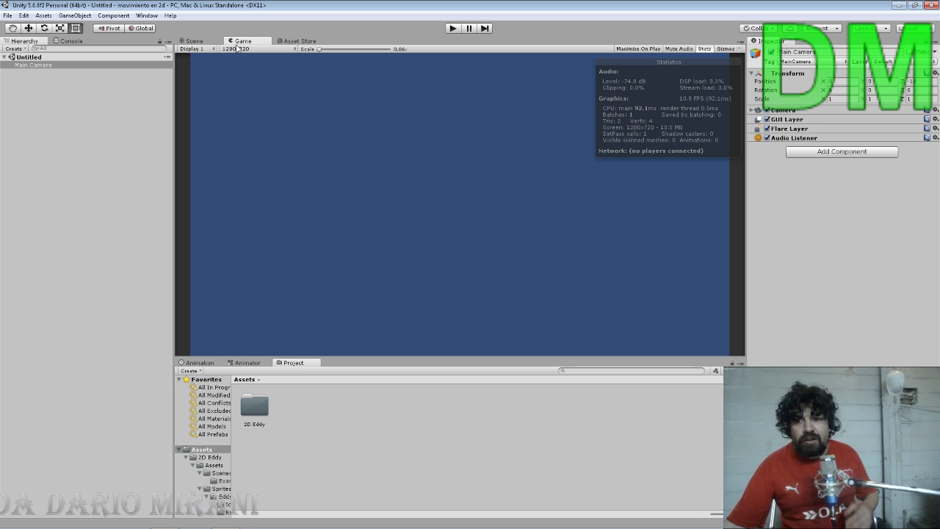
{"action": "left_click", "coordinate": [194, 41]}
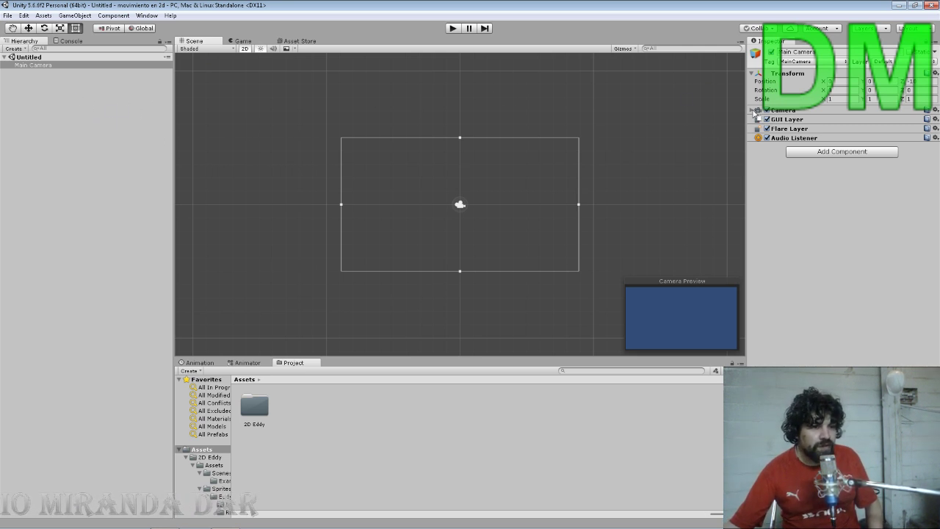
{"action": "left_click", "coordinate": [753, 110]}
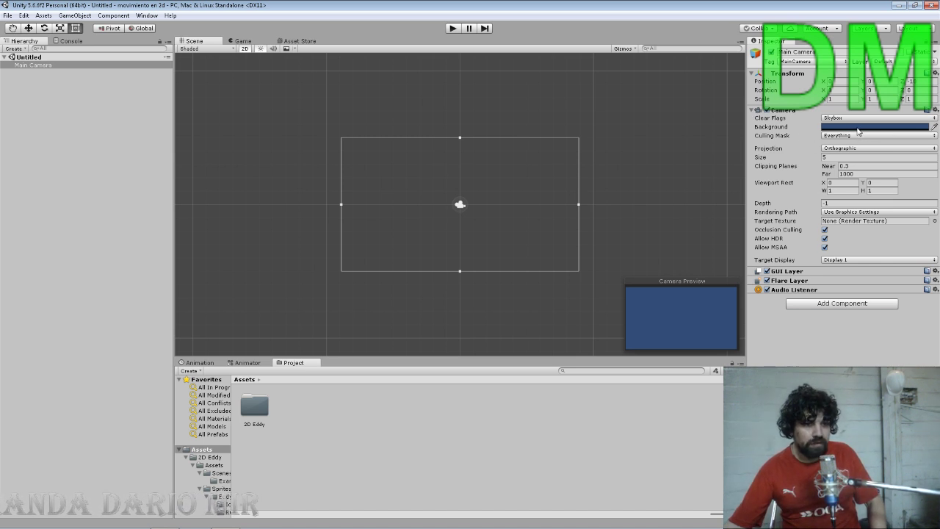
Step: Change the Main Camera background from dark navy to a light sky blue, checking it in the Game view
{"action": "left_click", "coordinate": [835, 128]}
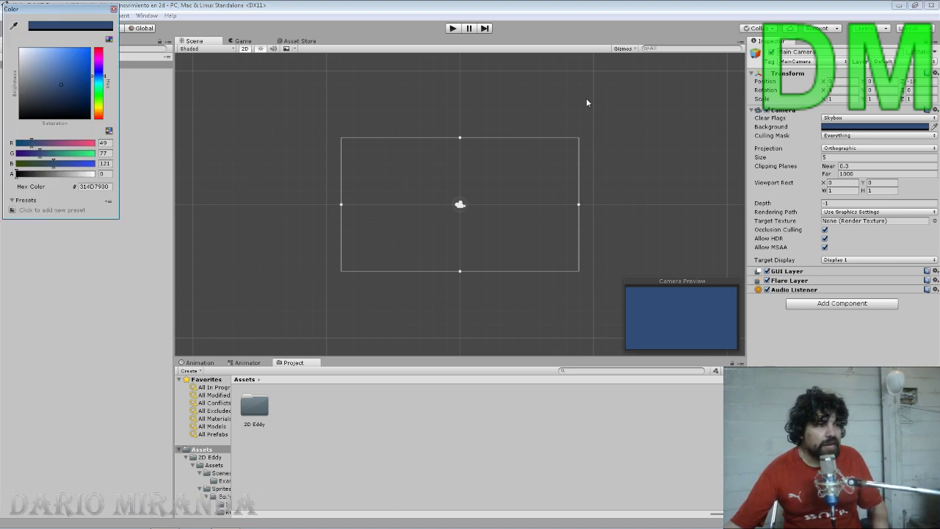
{"action": "left_click_drag", "start_coordinate": [88, 53], "coordinate": [51, 53]}
{"action": "left_click", "coordinate": [113, 9]}
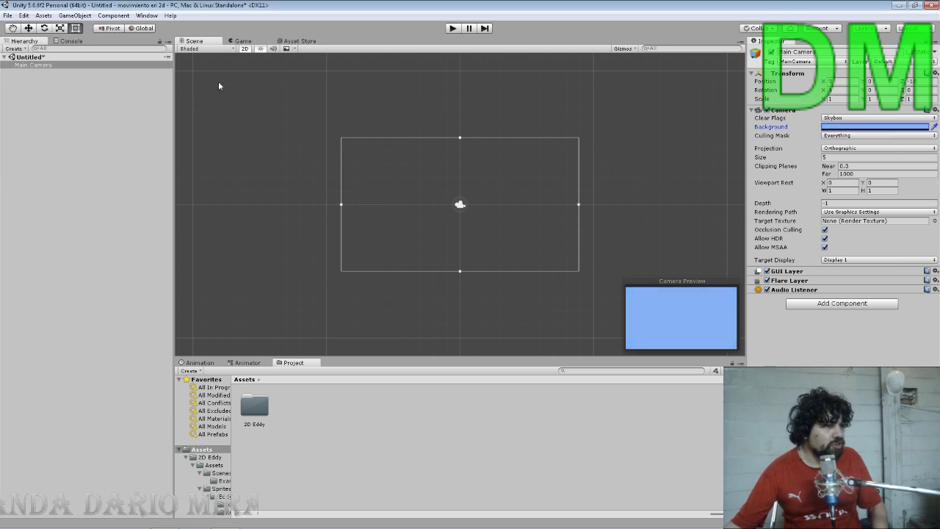
{"action": "left_click", "coordinate": [243, 42]}
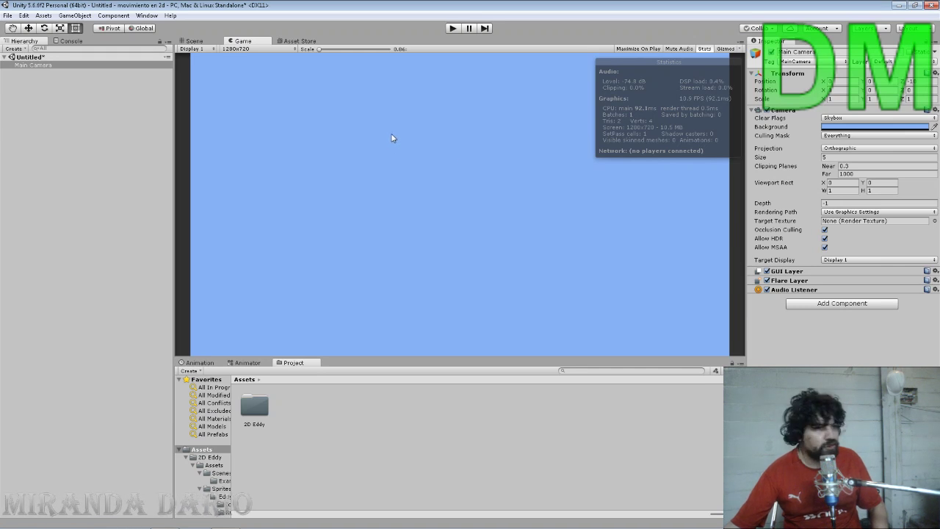
{"action": "left_click", "coordinate": [111, 64]}
{"action": "left_click", "coordinate": [194, 41]}
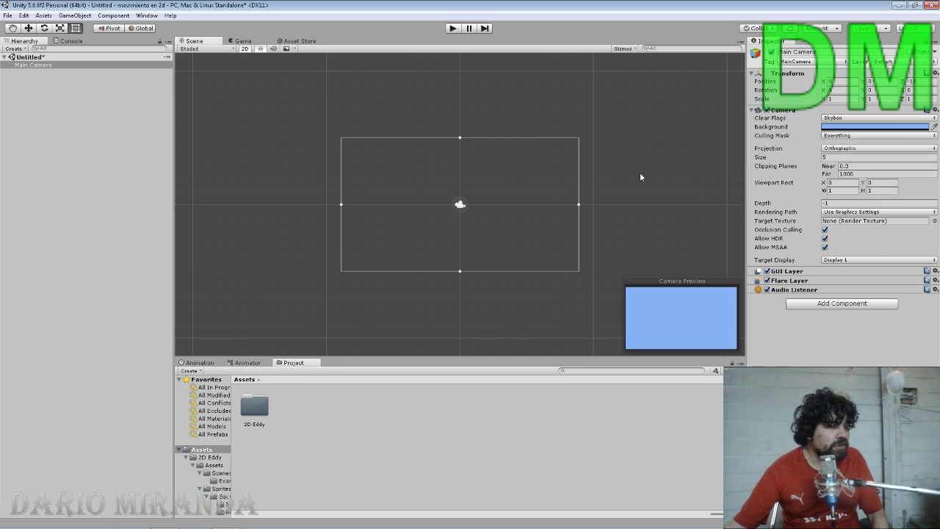
{"action": "left_click", "coordinate": [841, 151]}
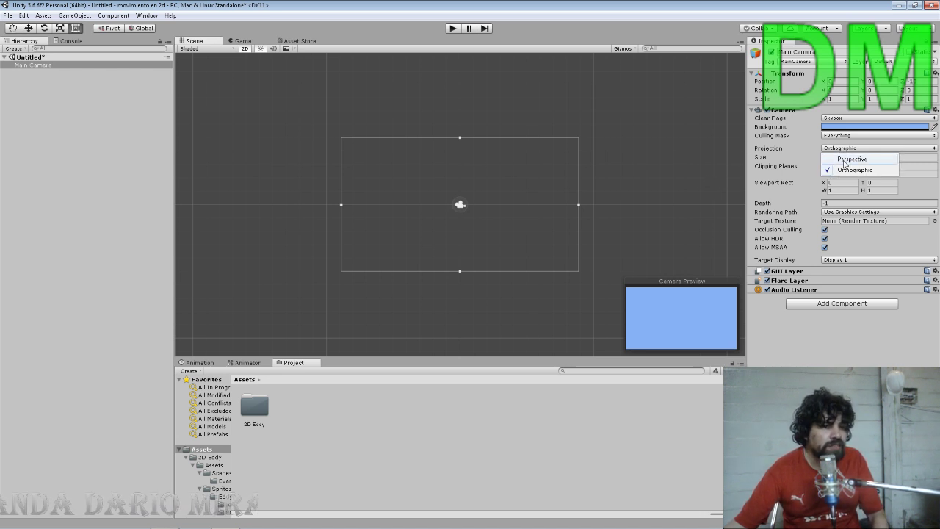
{"action": "left_click", "coordinate": [844, 161]}
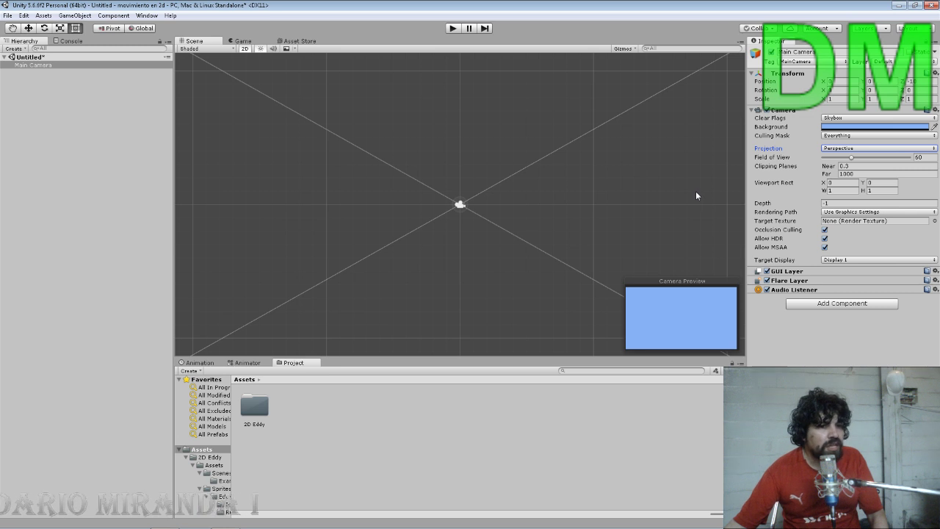
{"action": "scroll", "coordinate": [718, 186], "scroll_direction": "down", "scroll_amount": 5}
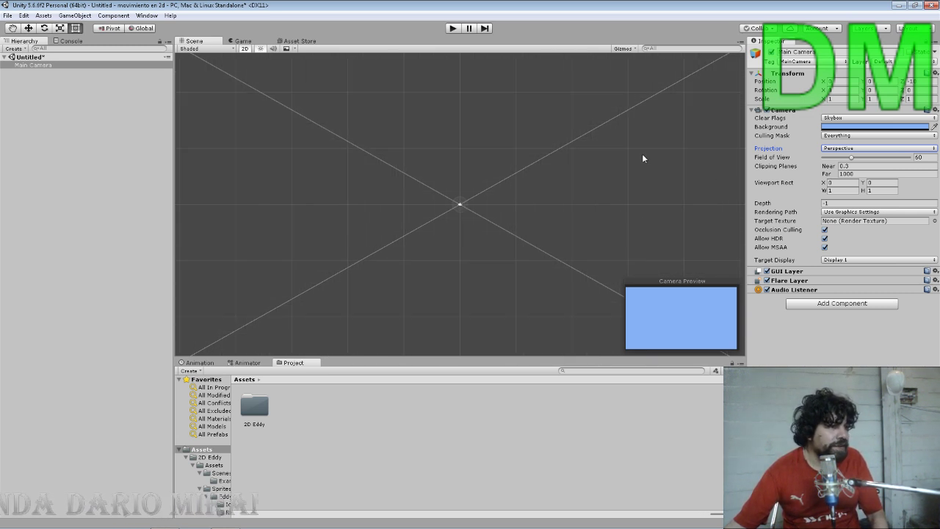
{"action": "left_click", "coordinate": [248, 42]}
{"action": "left_click", "coordinate": [196, 41]}
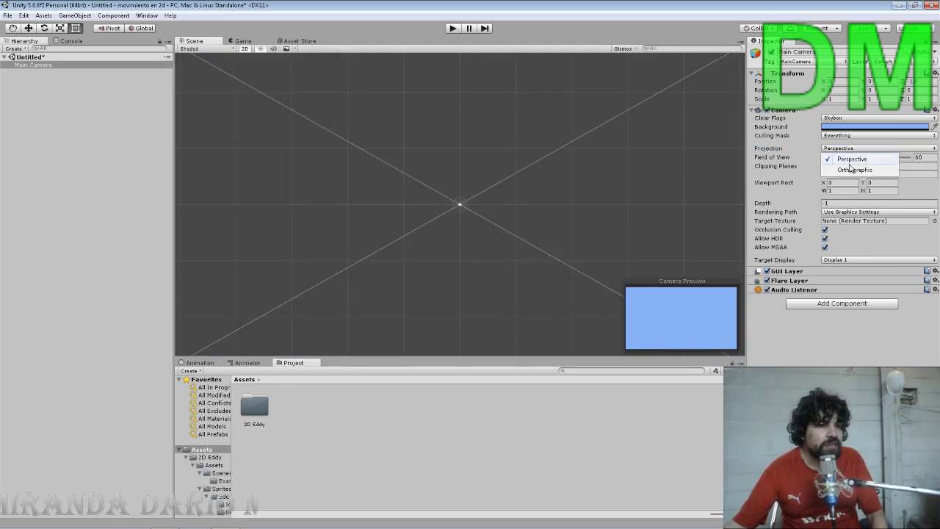
{"action": "left_click", "coordinate": [854, 169]}
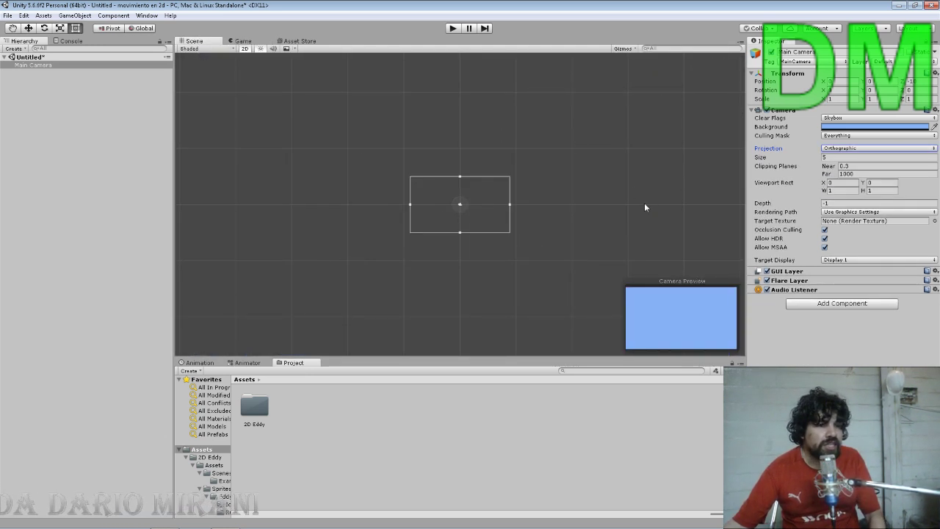
{"action": "scroll", "coordinate": [644, 205], "scroll_direction": "up", "scroll_amount": 2}
{"action": "scroll", "coordinate": [646, 207], "scroll_direction": "up", "scroll_amount": 1}
{"action": "scroll", "coordinate": [648, 207], "scroll_direction": "up", "scroll_amount": 2}
{"action": "scroll", "coordinate": [648, 207], "scroll_direction": "up", "scroll_amount": 2}
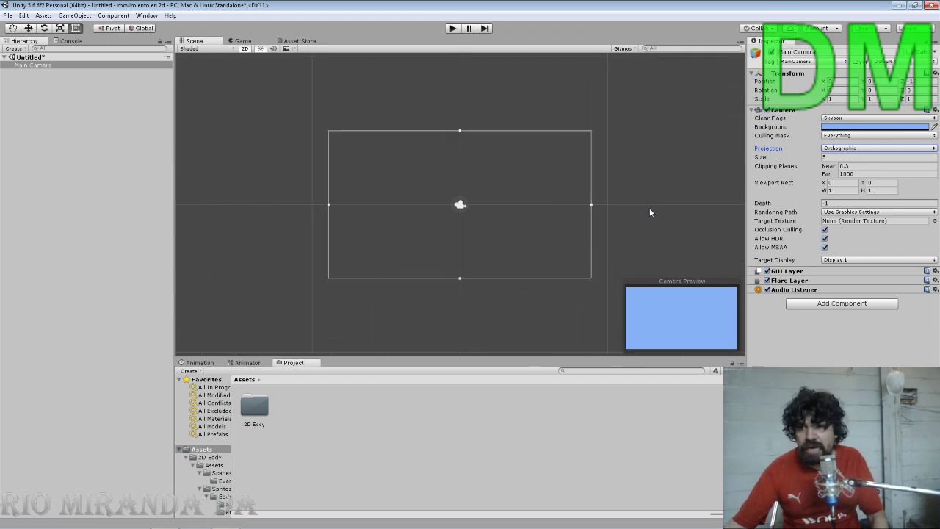
{"action": "scroll", "coordinate": [649, 207], "scroll_direction": "up", "scroll_amount": 1}
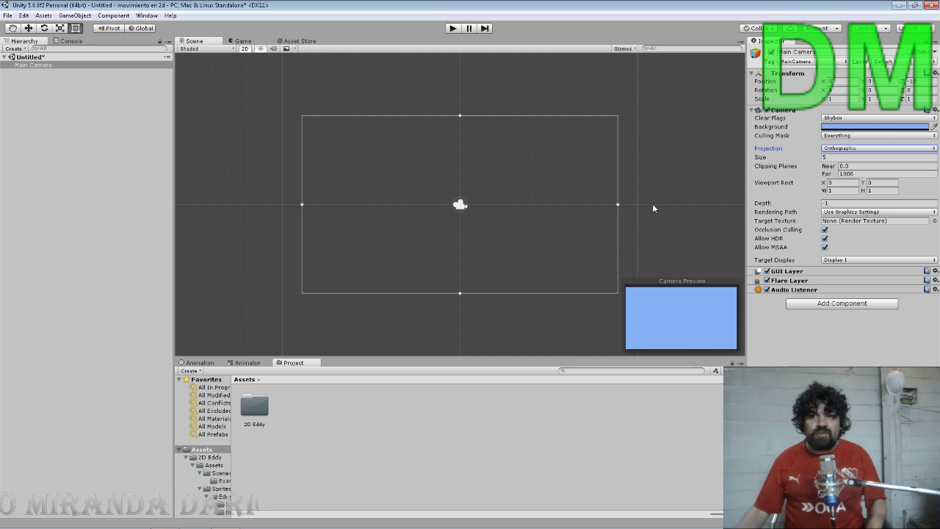
Step: Navigate the Project panel to 2D Eddy > Assets > Scenes > Example
{"action": "left_click", "coordinate": [254, 406]}
{"action": "double_click", "coordinate": [254, 405]}
{"action": "double_click", "coordinate": [254, 405]}
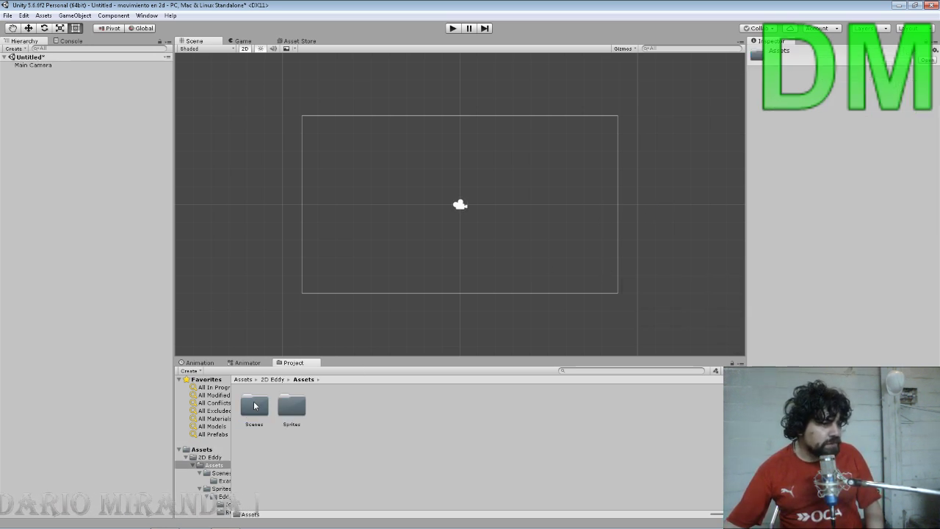
{"action": "double_click", "coordinate": [255, 405]}
{"action": "double_click", "coordinate": [258, 404]}
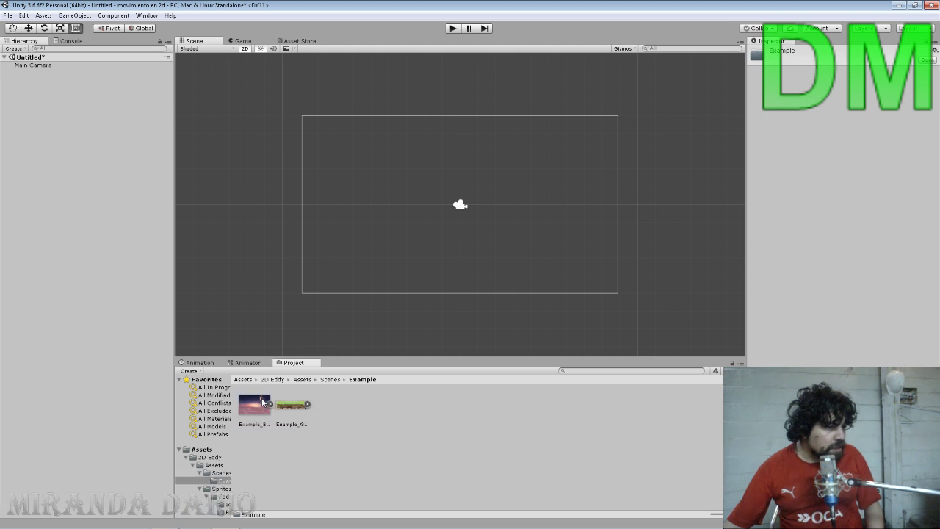
Step: Inspect the Example_Background image and its sprite in the Inspector
{"action": "left_click", "coordinate": [259, 405]}
{"action": "left_click", "coordinate": [270, 404]}
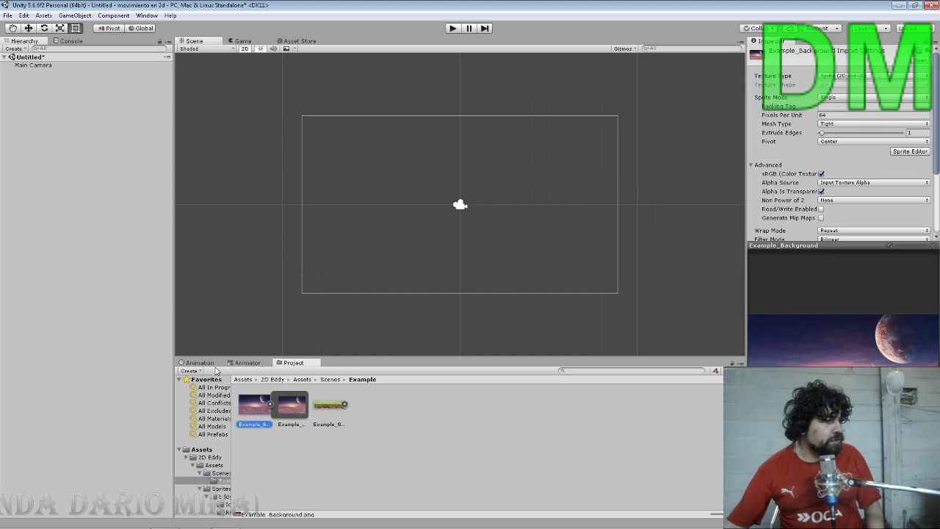
{"action": "left_click", "coordinate": [84, 296]}
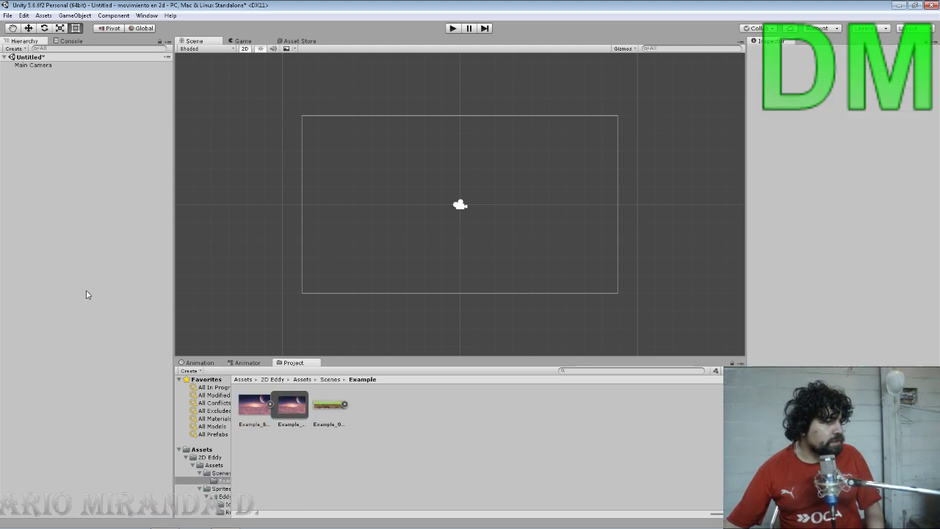
{"action": "left_click", "coordinate": [254, 418]}
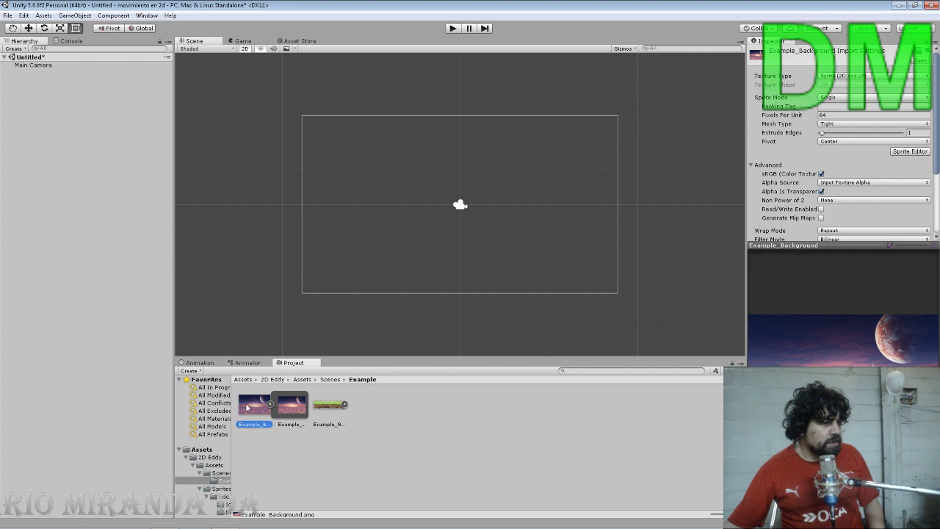
{"action": "left_click", "coordinate": [269, 406]}
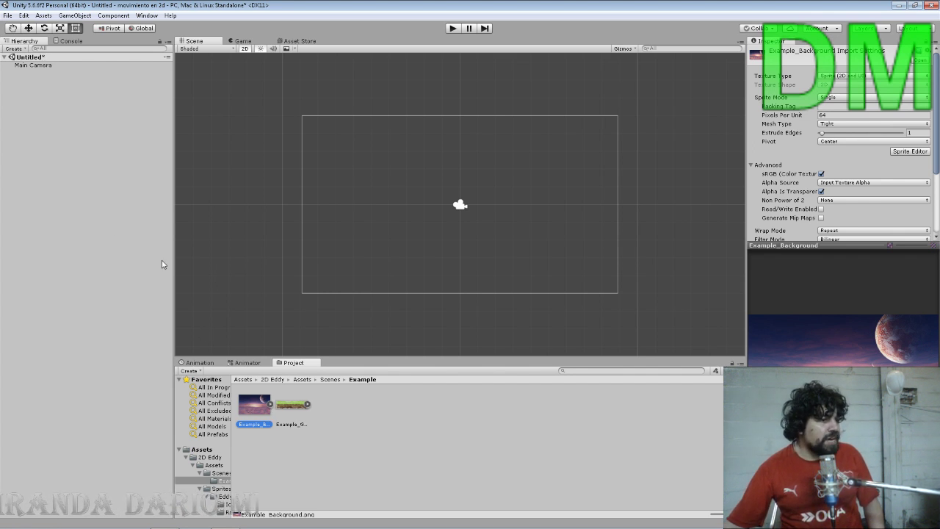
Step: Create an empty game object named 'background' and reset its Transform
{"action": "right_click", "coordinate": [58, 91]}
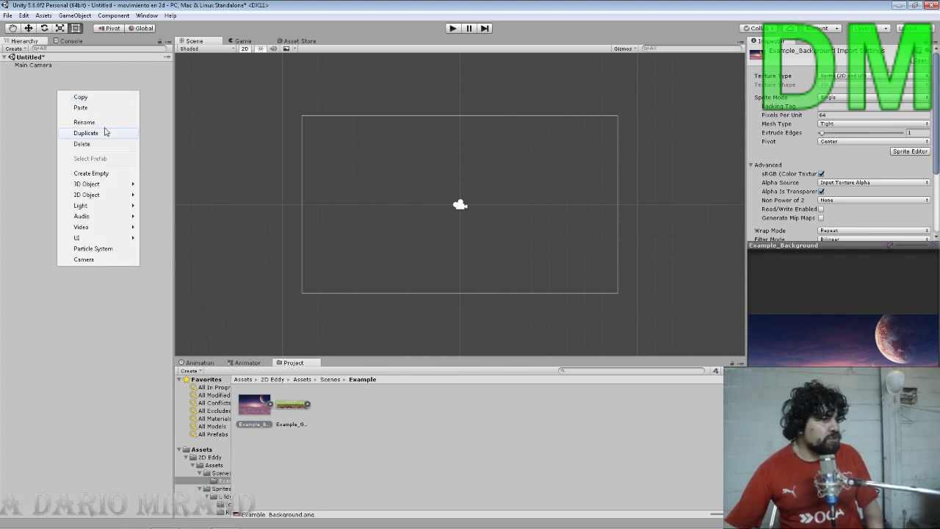
{"action": "left_click", "coordinate": [91, 173]}
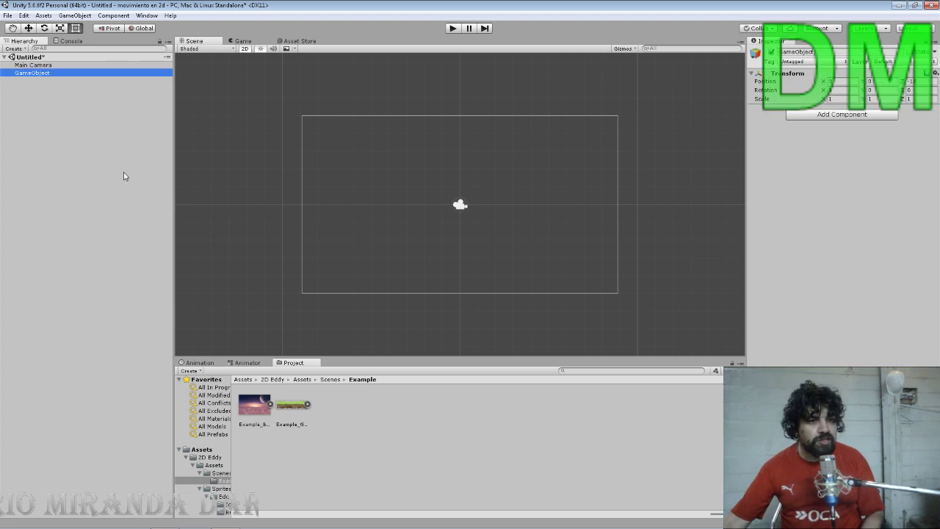
{"action": "left_click", "coordinate": [797, 51]}
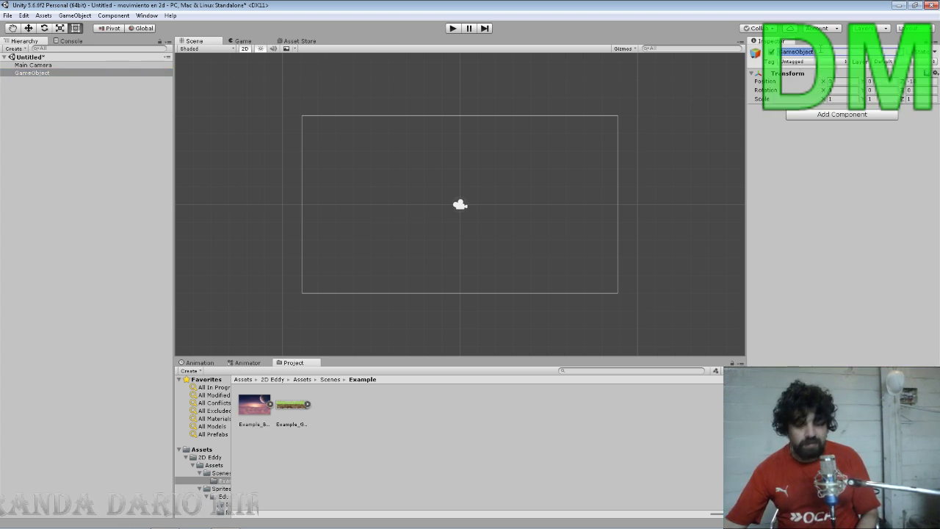
{"action": "key", "text": "BackSpace"}
{"action": "type", "text": "ack"}
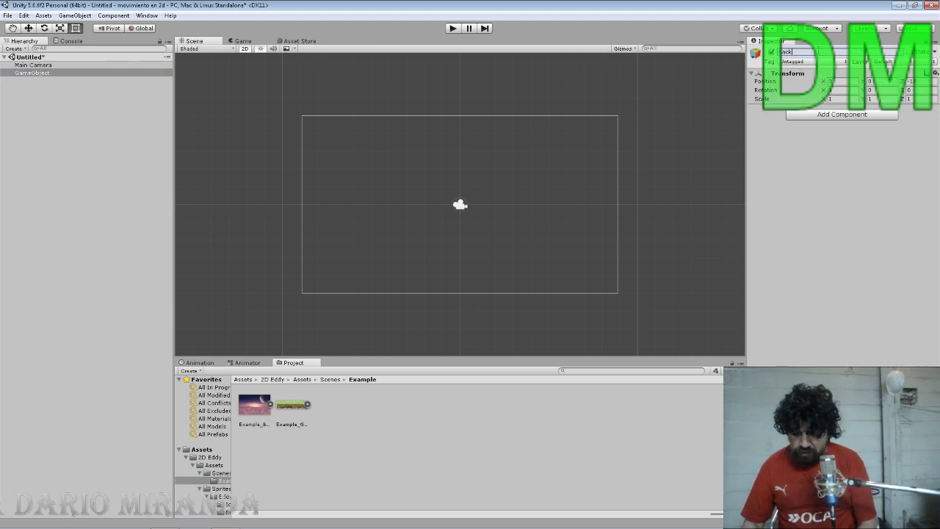
{"action": "type", "text": "grou"}
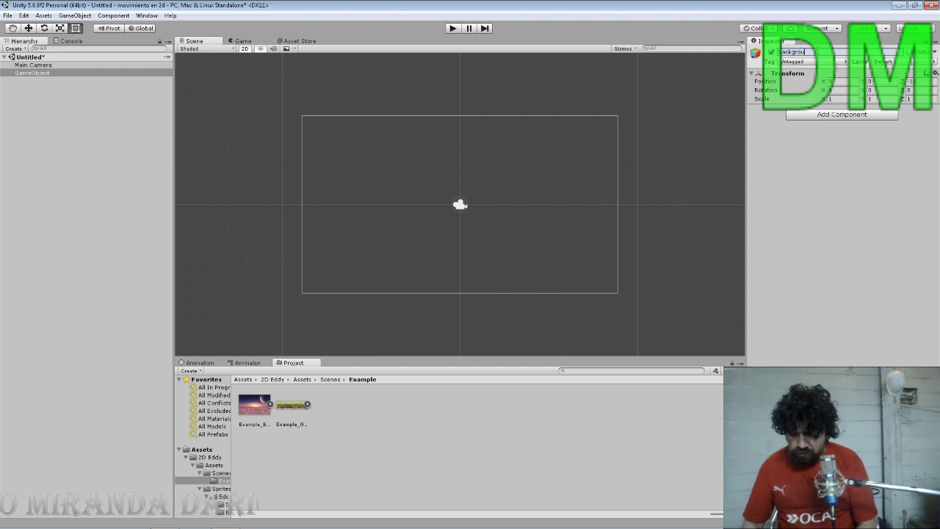
{"action": "type", "text": "nd"}
{"action": "key", "text": "Return"}
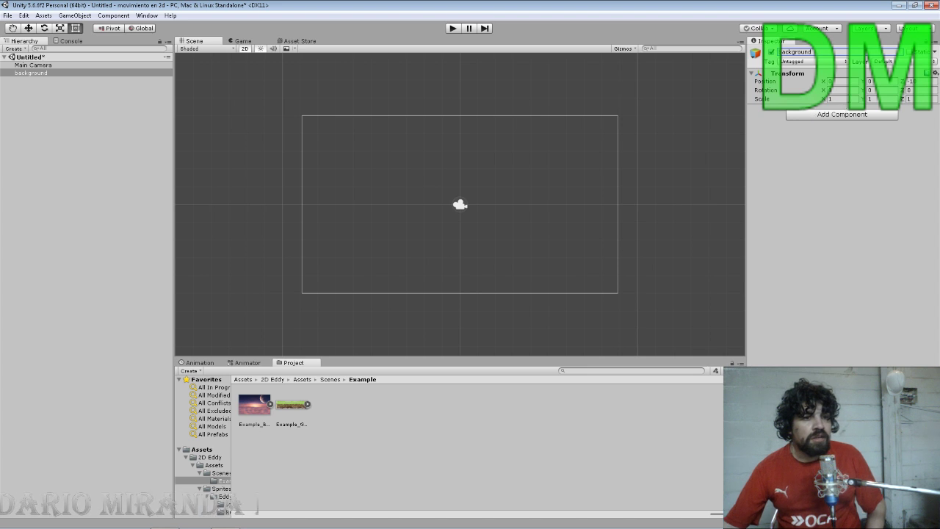
{"action": "left_click", "coordinate": [935, 74]}
{"action": "left_click", "coordinate": [926, 85]}
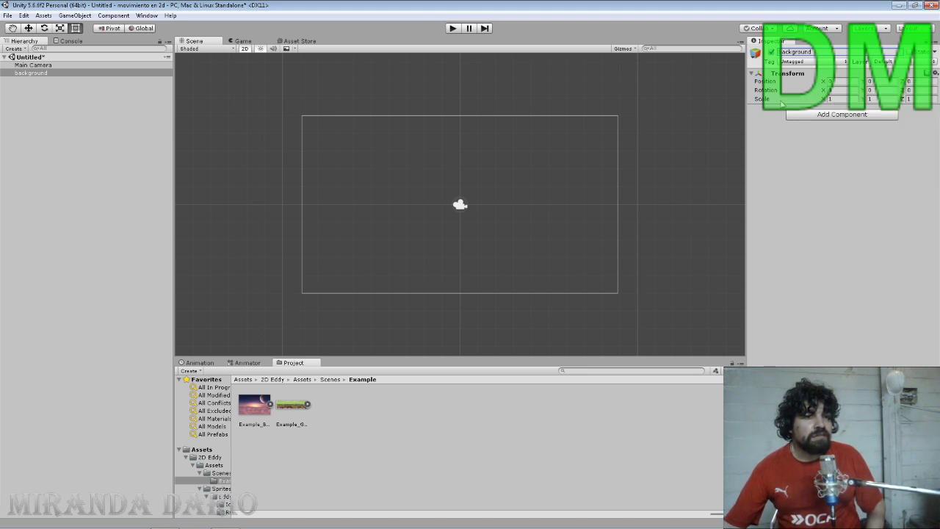
{"action": "double_click", "coordinate": [136, 65]}
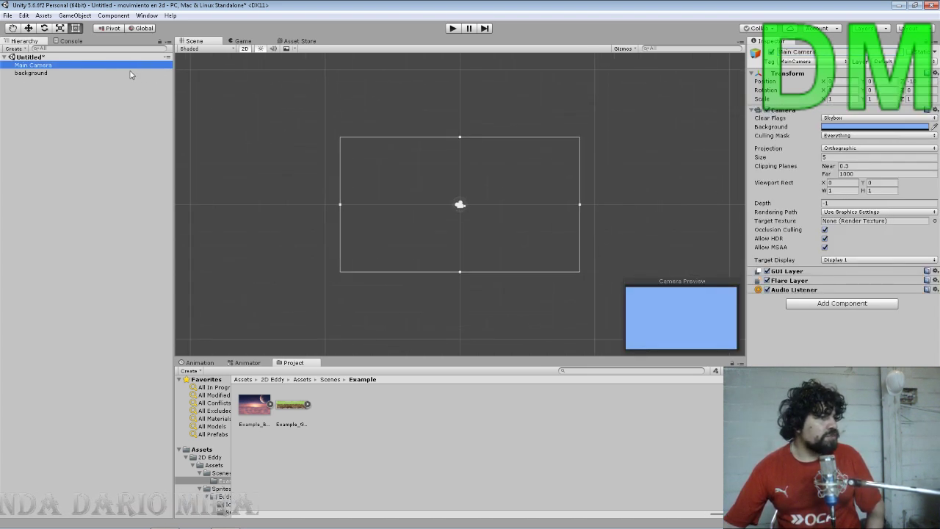
{"action": "left_click", "coordinate": [125, 74]}
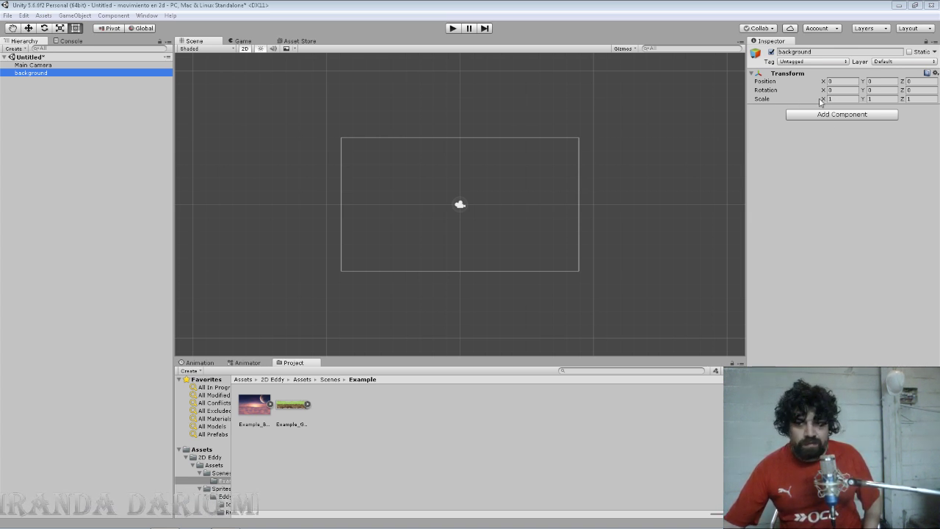
Step: Add a Sprite Renderer to background using the Example_Background sprite, then preview it in Game
{"action": "left_click", "coordinate": [823, 118]}
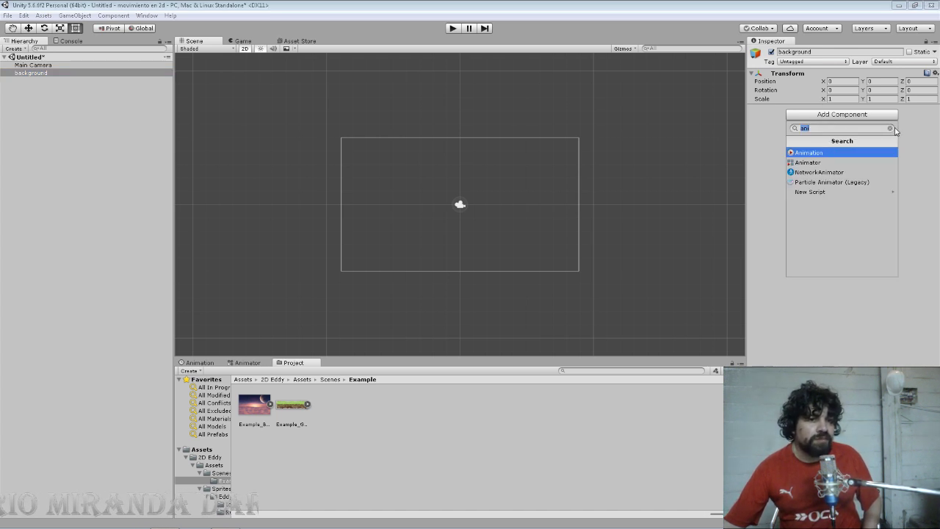
{"action": "left_click", "coordinate": [891, 129]}
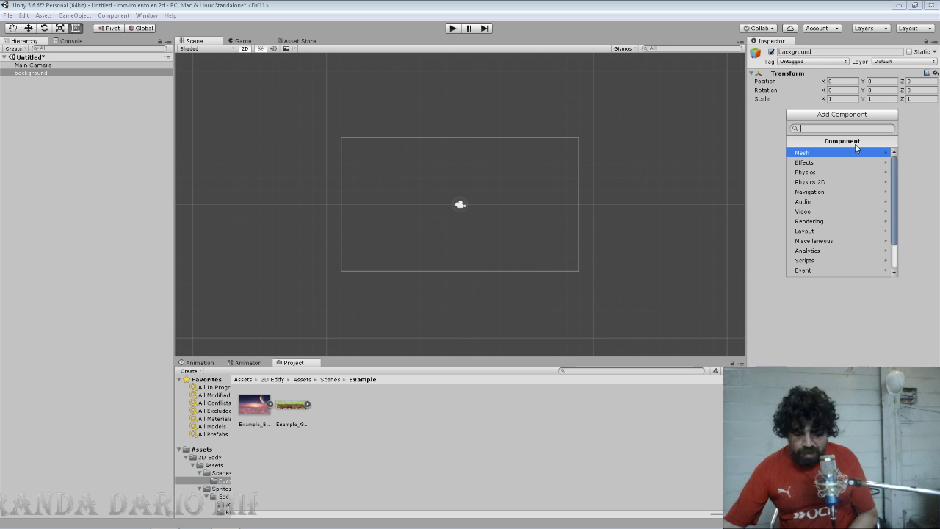
{"action": "type", "text": "spr"}
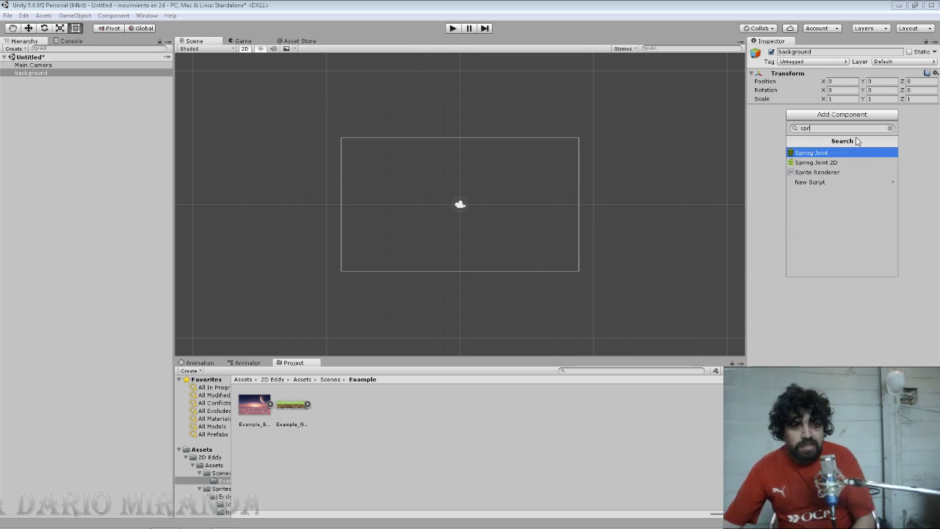
{"action": "left_click", "coordinate": [850, 171]}
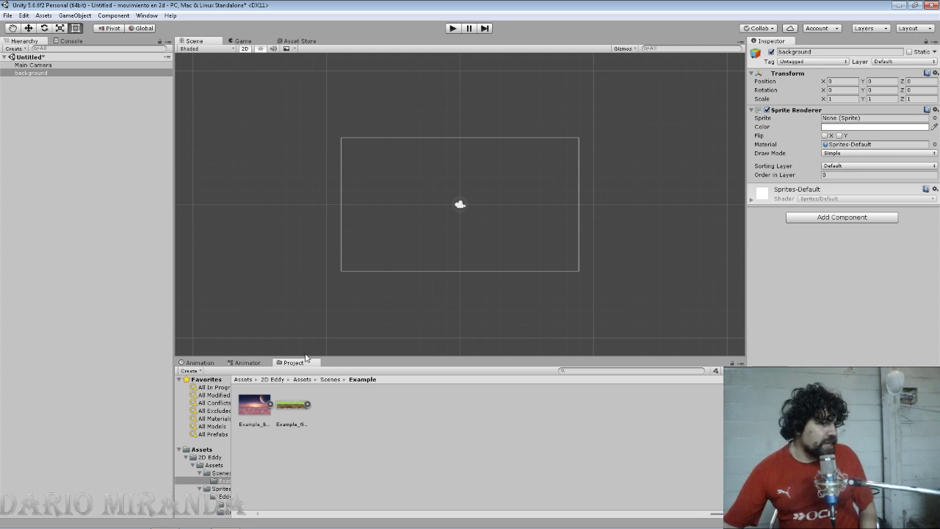
{"action": "mouse_move", "coordinate": [254, 404]}
{"action": "left_mouse_down"}
{"action": "mouse_move", "coordinate": [773, 170]}
{"action": "mouse_move", "coordinate": [863, 118]}
{"action": "left_mouse_up"}
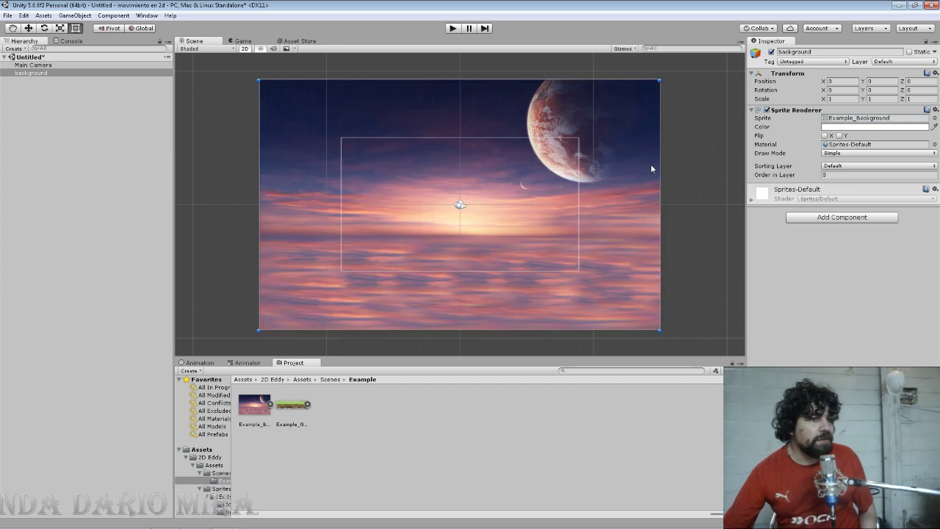
{"action": "left_click", "coordinate": [239, 41]}
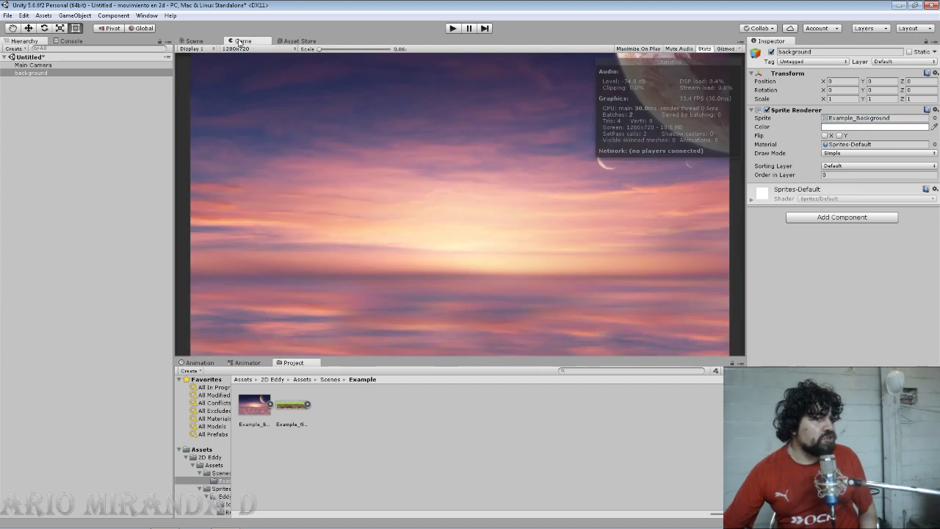
{"action": "left_click", "coordinate": [192, 41]}
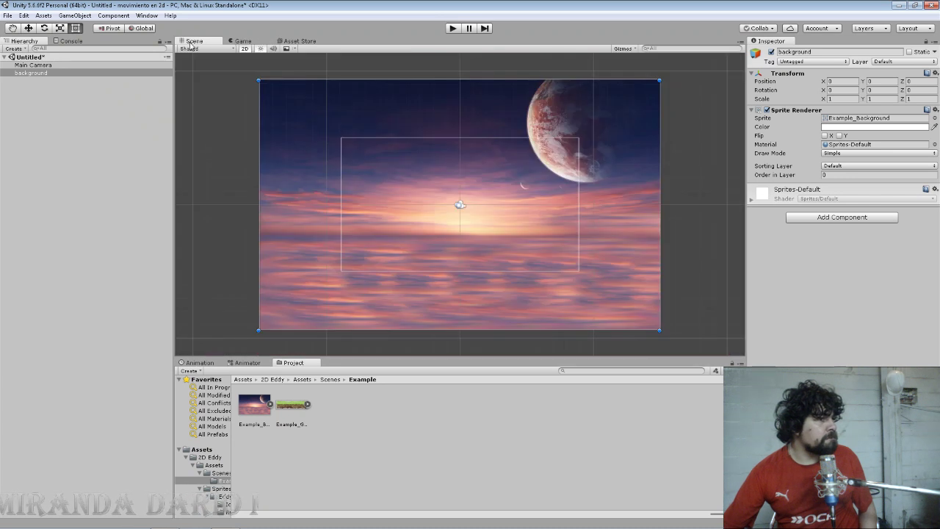
Step: Resize the background sprite with Rect handles to fit the camera frame, about 0.594 by 0.528
{"action": "double_click", "coordinate": [74, 74]}
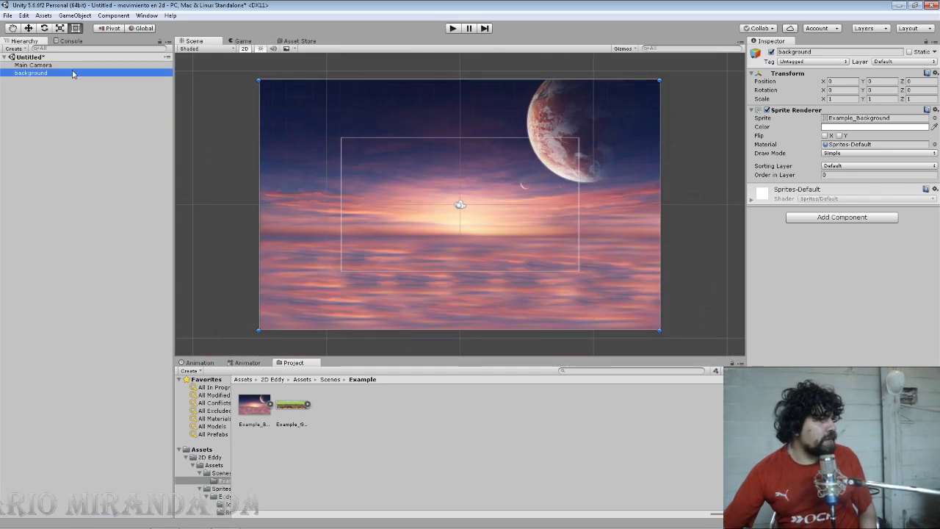
{"action": "scroll", "coordinate": [203, 124], "scroll_direction": "up", "scroll_amount": 5}
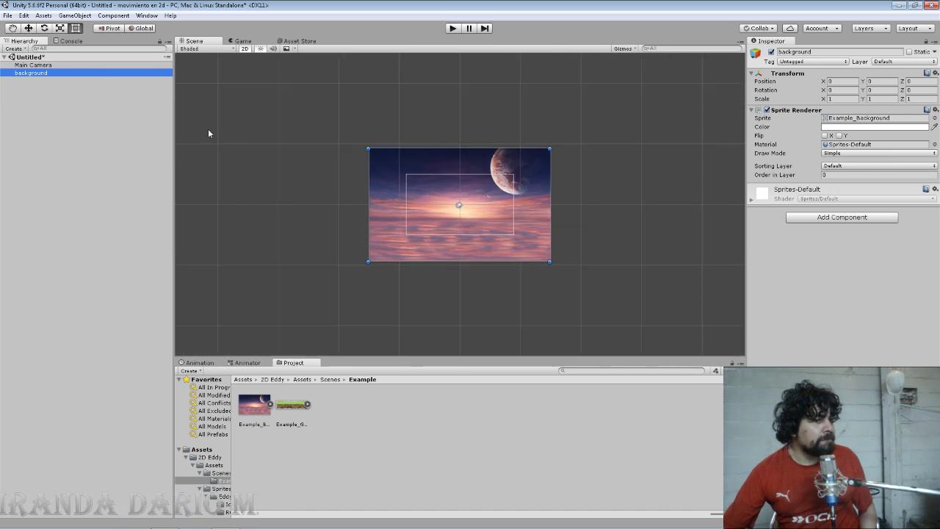
{"action": "left_click", "coordinate": [243, 41]}
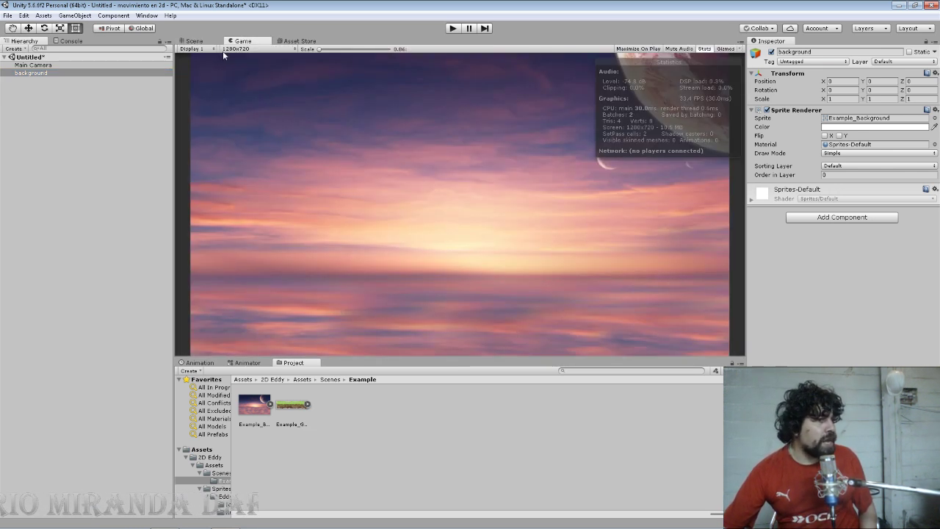
{"action": "left_click", "coordinate": [193, 42]}
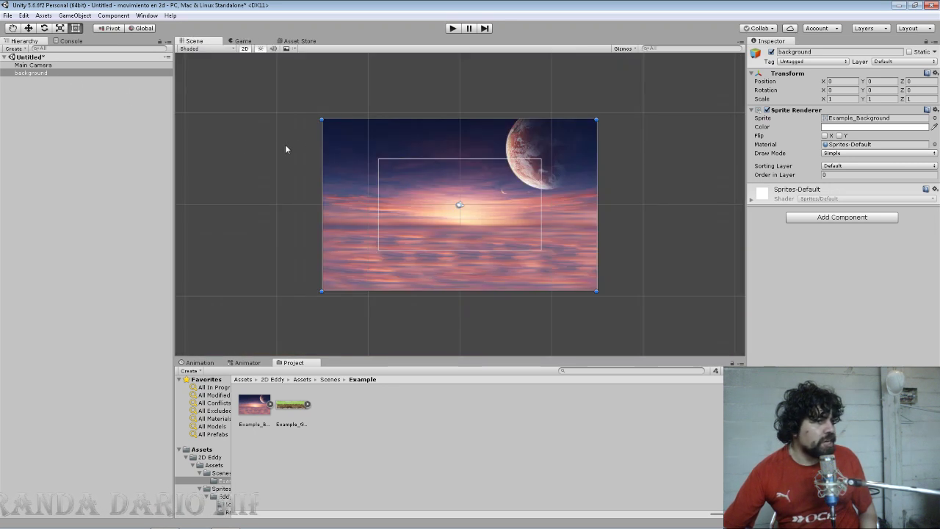
{"action": "left_click_drag", "start_coordinate": [321, 119], "coordinate": [377, 160]}
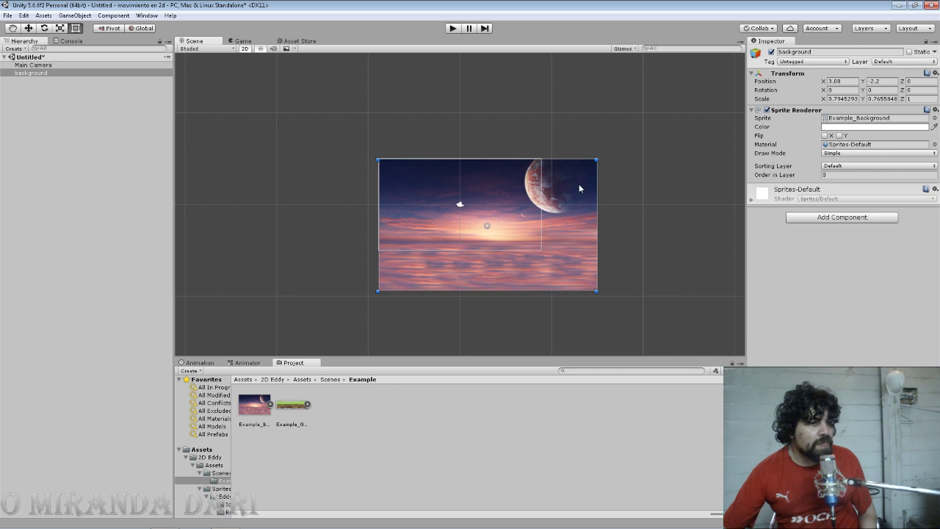
{"action": "left_click_drag", "start_coordinate": [601, 164], "coordinate": [544, 158]}
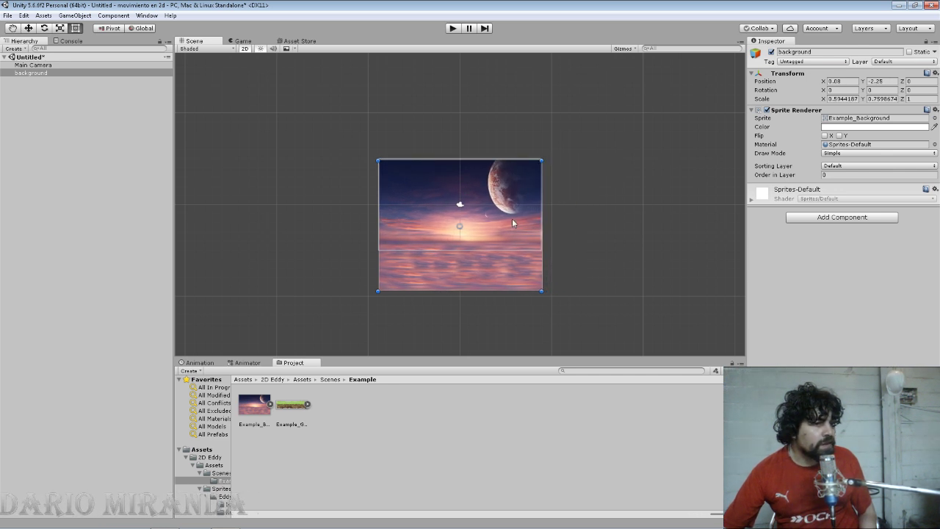
{"action": "left_click_drag", "start_coordinate": [487, 291], "coordinate": [488, 252]}
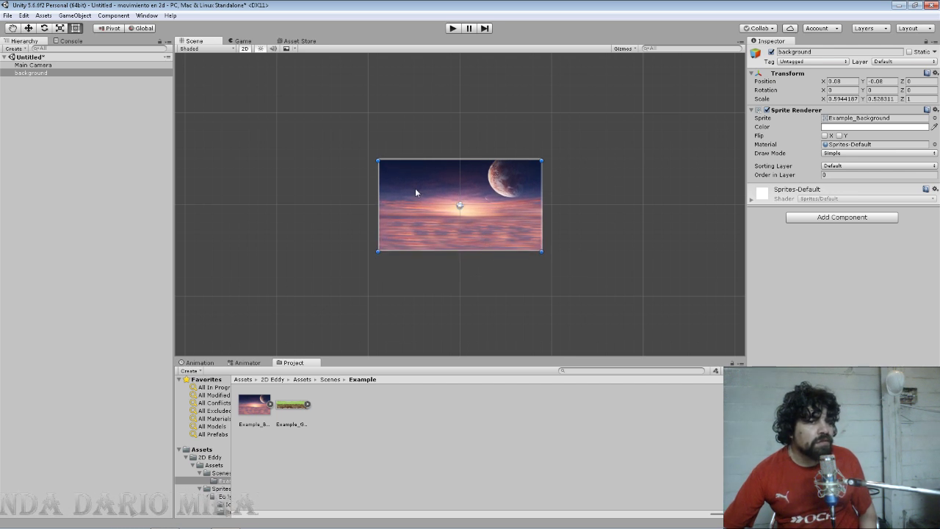
{"action": "left_click", "coordinate": [242, 41]}
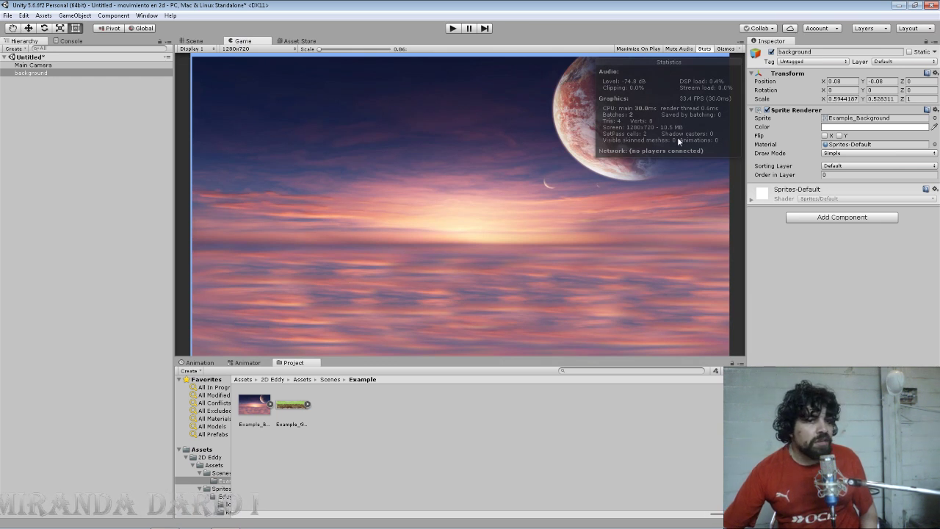
Step: Set the background's Transform Scale X and Y both to 0.6
{"action": "left_click", "coordinate": [841, 99]}
{"action": "type", "text": "0.5"}
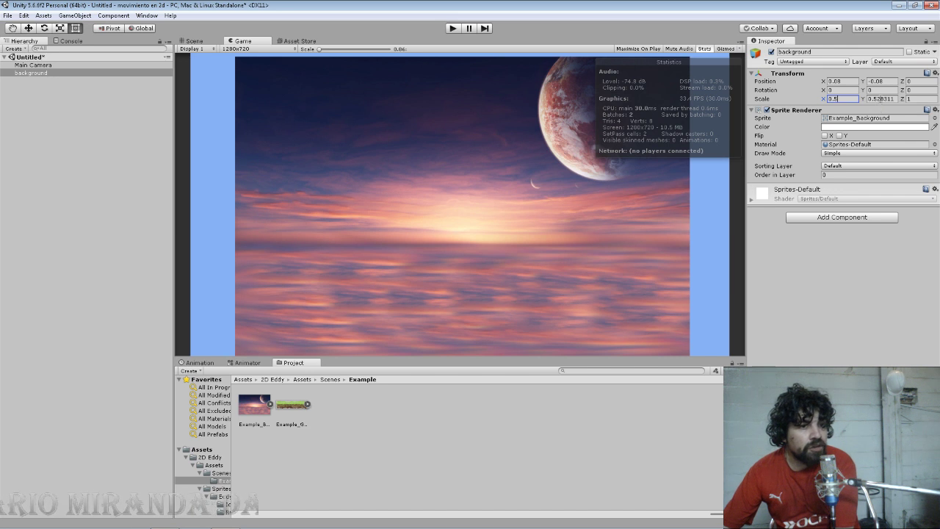
{"action": "left_click", "coordinate": [879, 98]}
{"action": "type", "text": "0.5"}
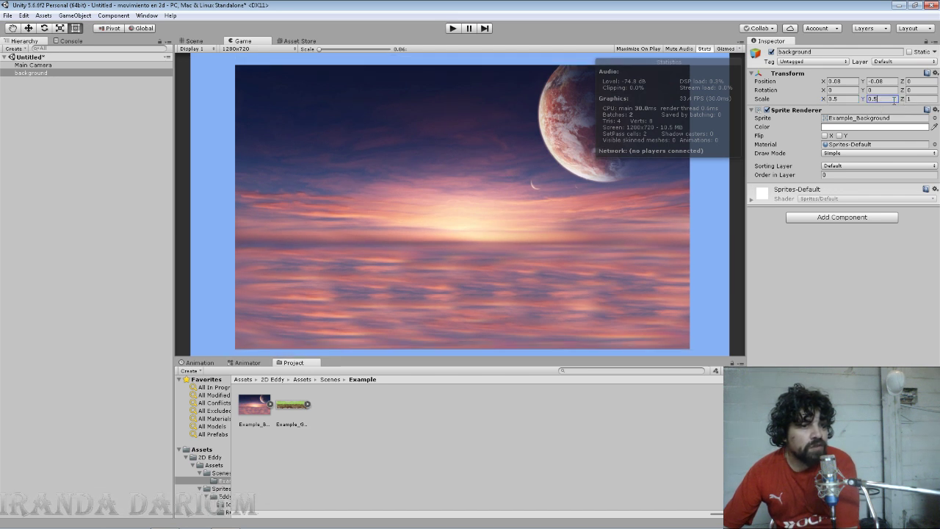
{"action": "left_click", "coordinate": [835, 99]}
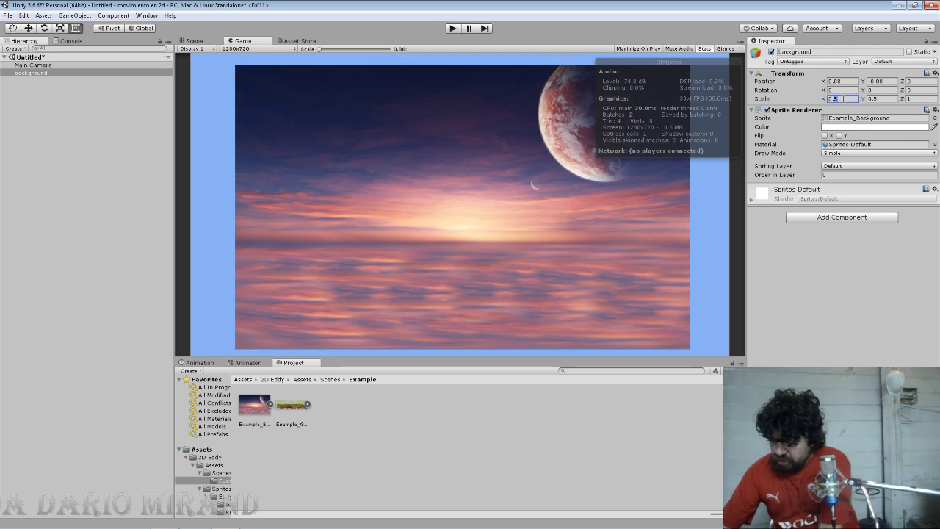
{"action": "type", "text": "0.3"}
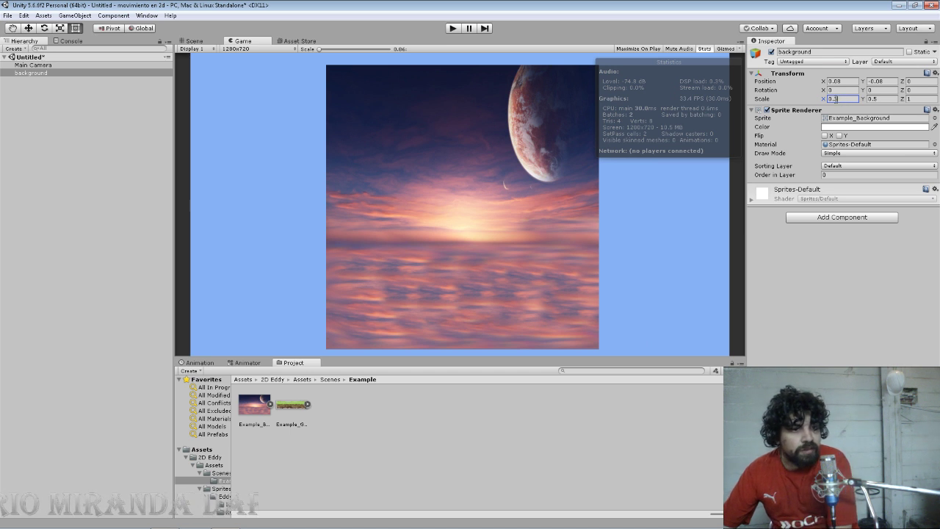
{"action": "type", "text": "0.6"}
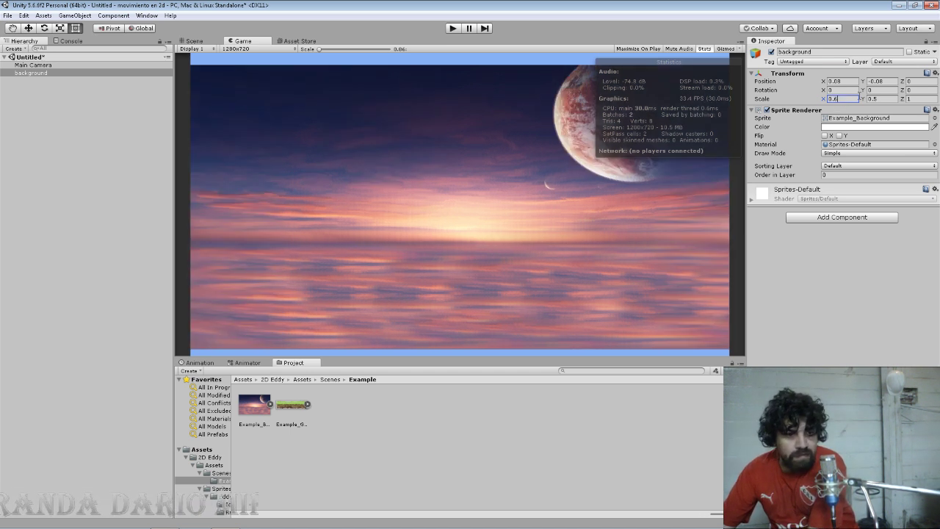
{"action": "left_click", "coordinate": [873, 98]}
{"action": "type", "text": "0.6"}
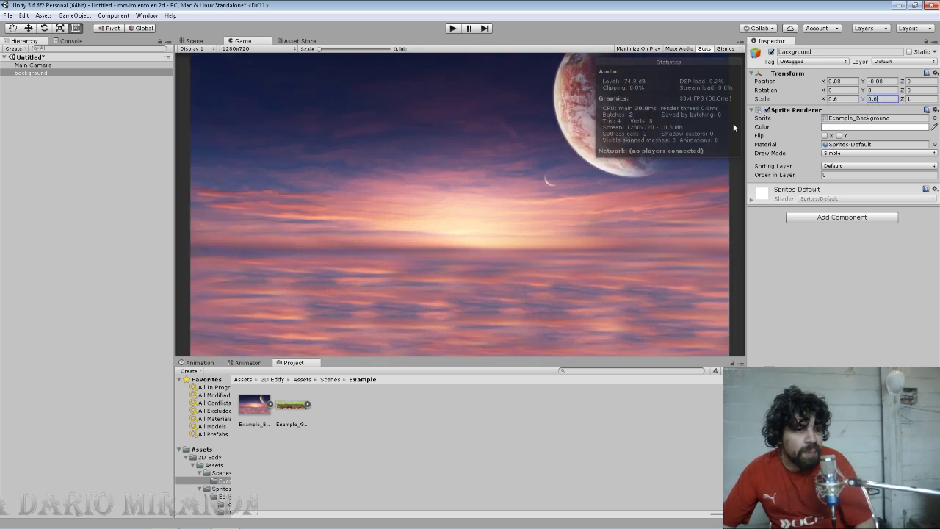
{"action": "key", "text": "Return"}
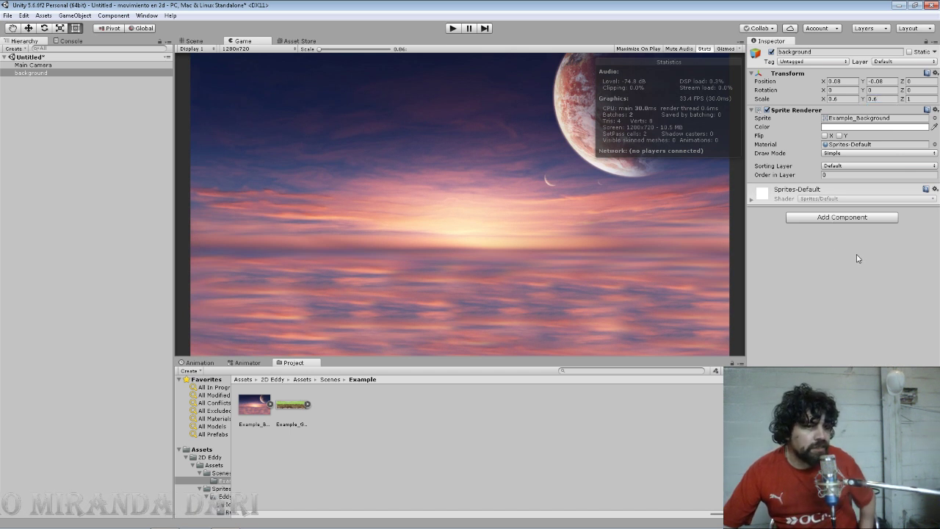
Step: Nudge the background image slightly down in the scene and preview it in the Game view
{"action": "left_click", "coordinate": [193, 41]}
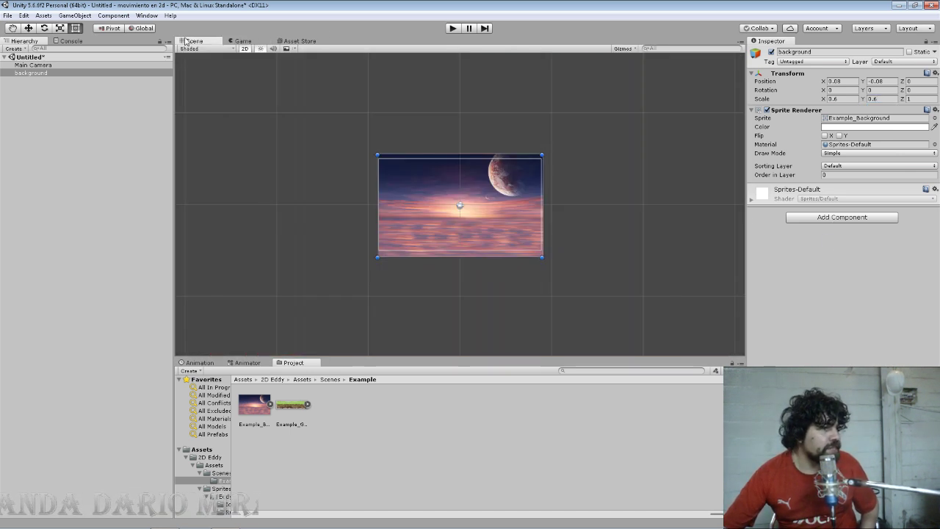
{"action": "scroll", "coordinate": [365, 157], "scroll_direction": "up", "scroll_amount": 1}
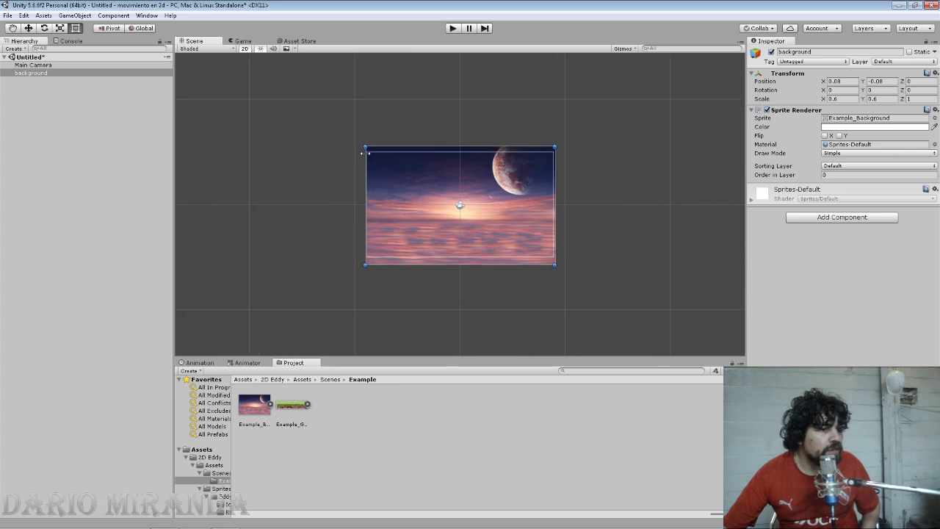
{"action": "scroll", "coordinate": [365, 157], "scroll_direction": "up", "scroll_amount": 1}
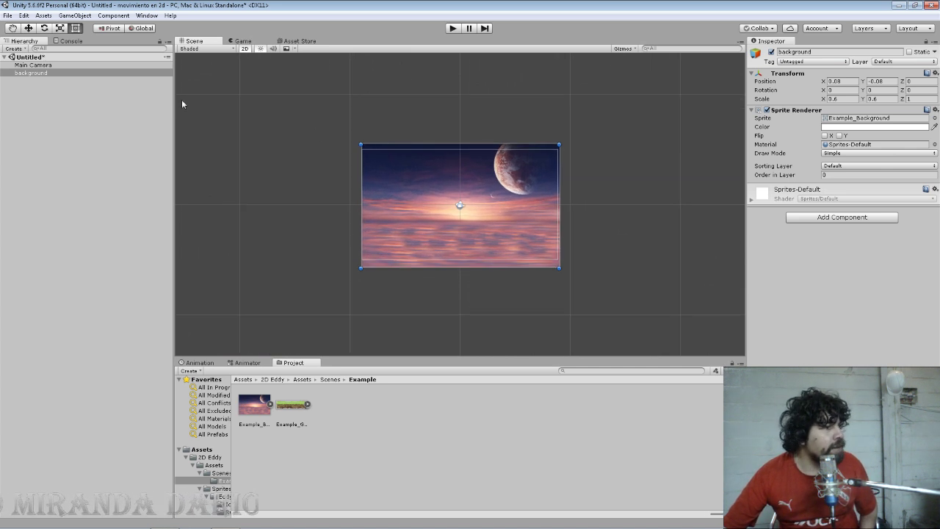
{"action": "left_click", "coordinate": [233, 41]}
{"action": "left_click", "coordinate": [207, 42]}
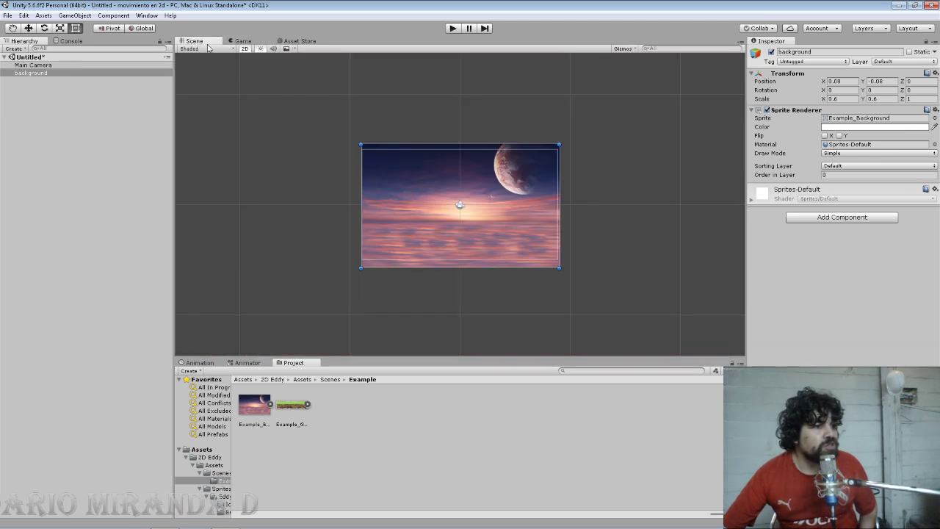
{"action": "left_click_drag", "start_coordinate": [428, 195], "coordinate": [429, 201]}
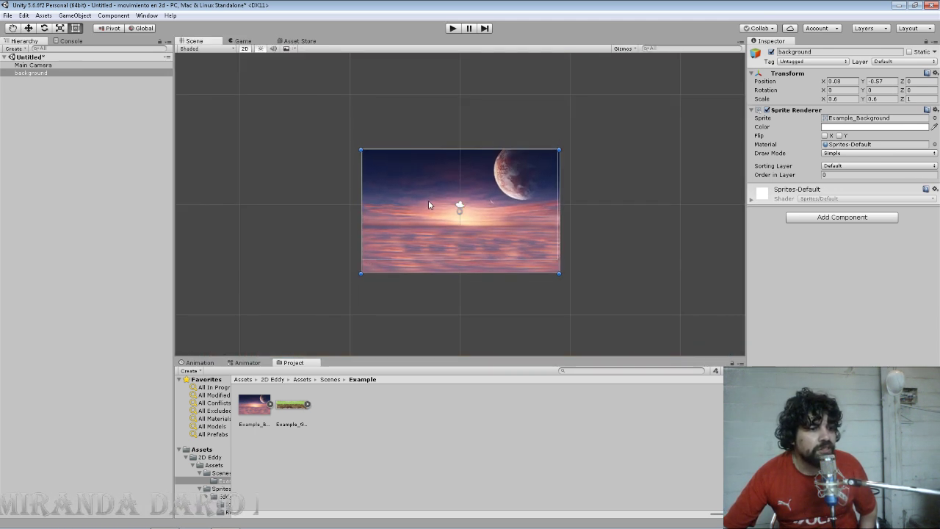
{"action": "left_click", "coordinate": [238, 42]}
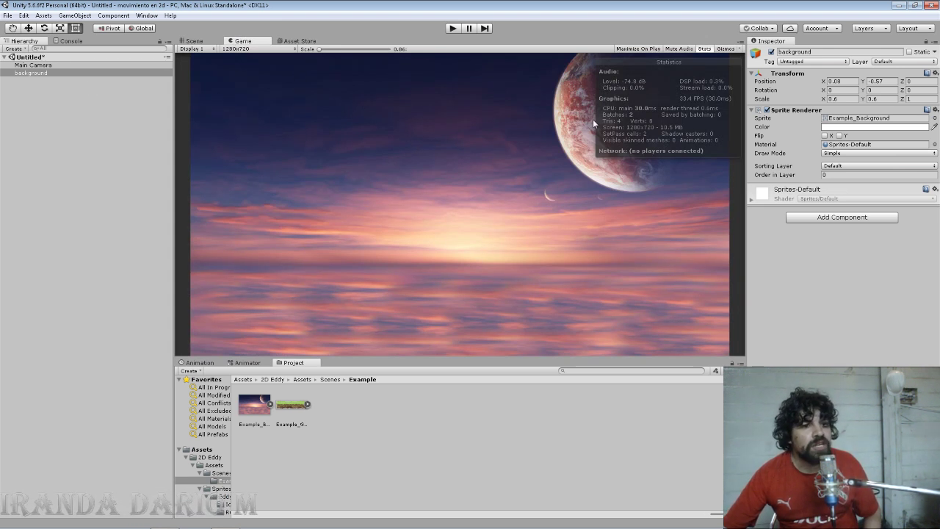
{"action": "left_click", "coordinate": [195, 41]}
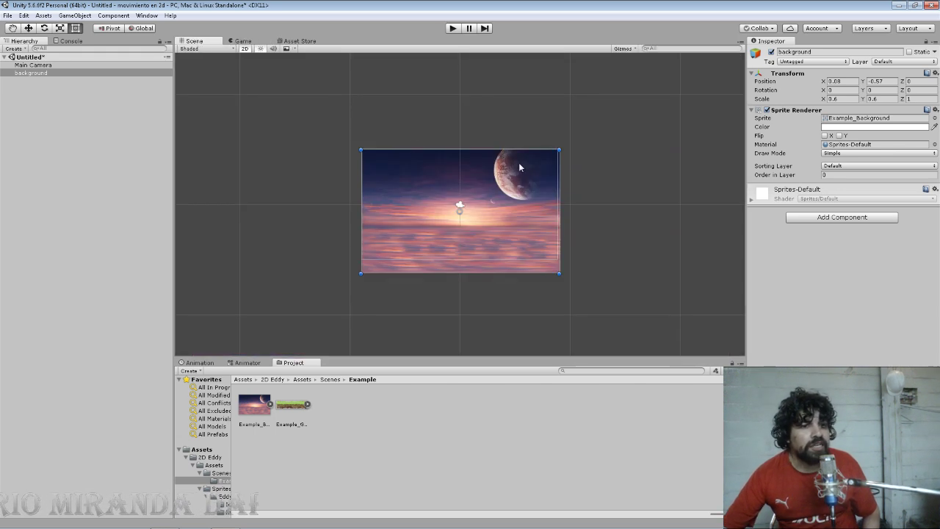
Step: Set the background's Position X and Y to 0
{"action": "left_click", "coordinate": [843, 80]}
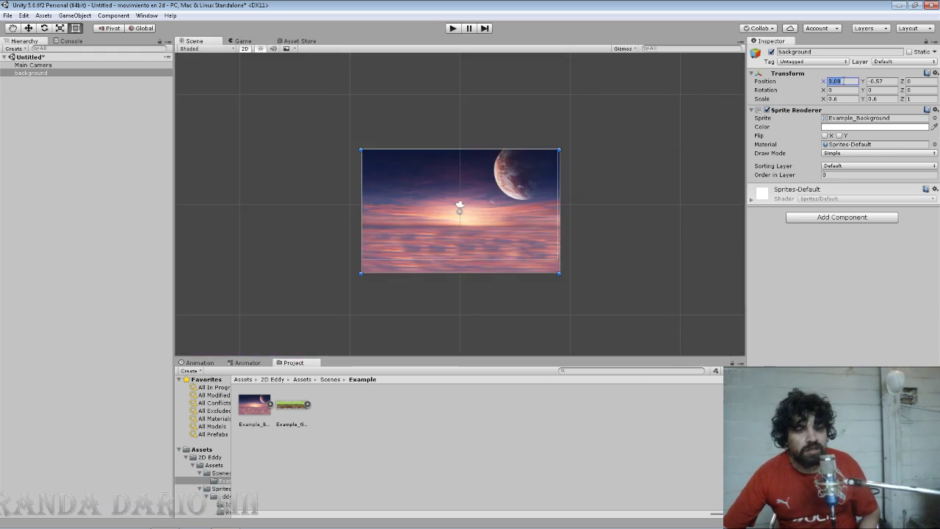
{"action": "type", "text": "0"}
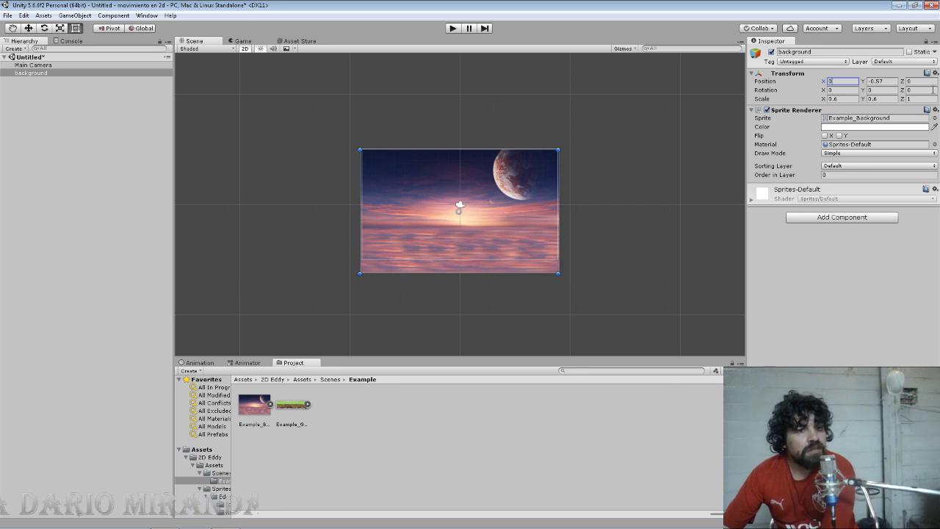
{"action": "left_click", "coordinate": [881, 81]}
{"action": "type", "text": "0"}
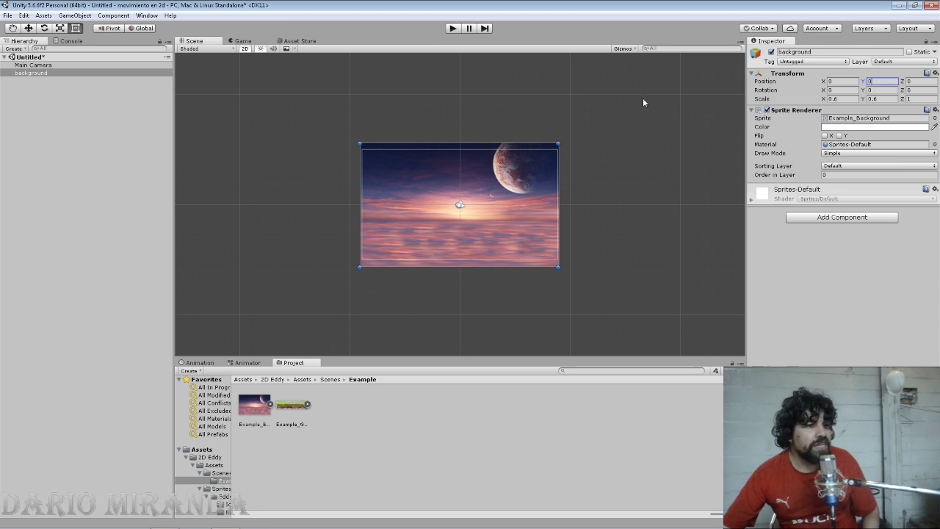
Step: Switch the Scene to 3D, dock it beside the Game view, and drag the background back along Z
{"action": "left_click", "coordinate": [244, 48]}
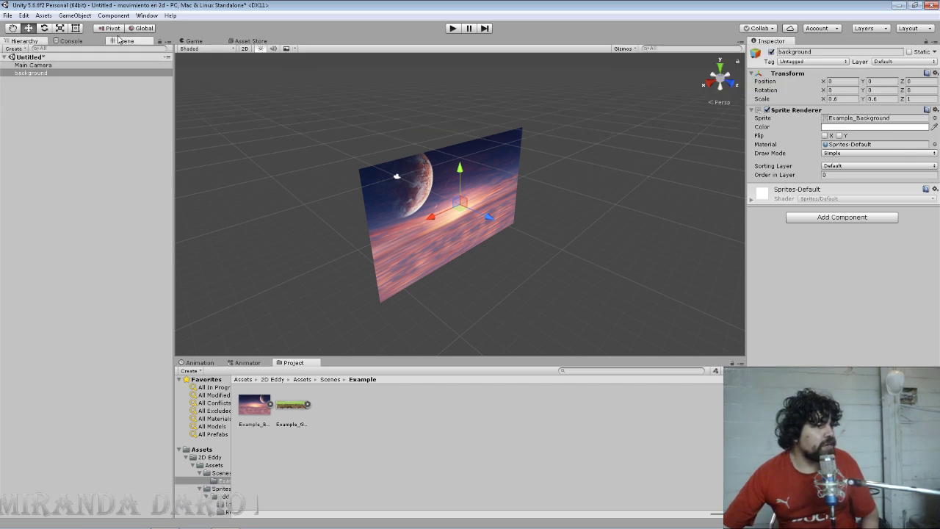
{"action": "left_click_drag", "start_coordinate": [186, 41], "coordinate": [124, 40]}
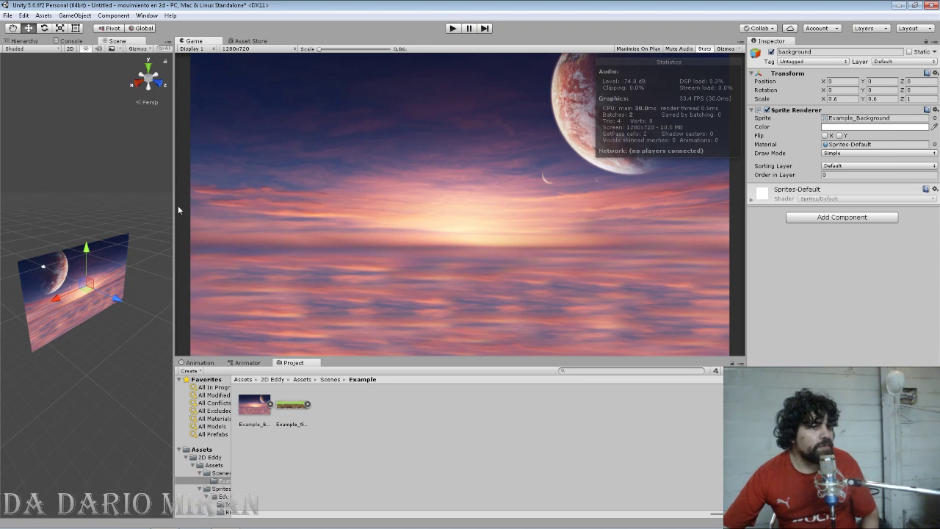
{"action": "mouse_move", "coordinate": [125, 299]}
{"action": "left_mouse_down"}
{"action": "mouse_move", "coordinate": [212, 314]}
{"action": "mouse_move", "coordinate": [120, 291]}
{"action": "mouse_move", "coordinate": [71, 257]}
{"action": "mouse_move", "coordinate": [91, 255]}
{"action": "left_mouse_up"}
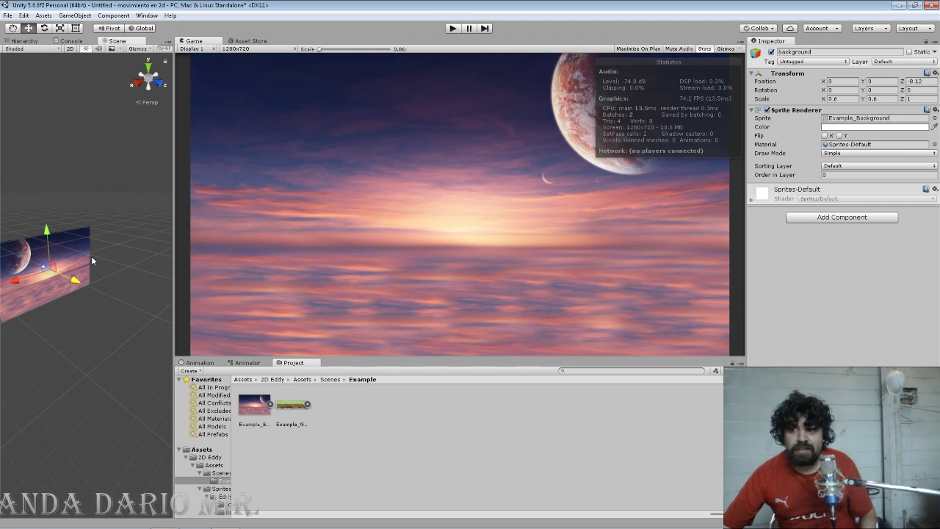
{"action": "mouse_move", "coordinate": [91, 256]}
{"action": "left_mouse_down"}
{"action": "mouse_move", "coordinate": [171, 280]}
{"action": "mouse_move", "coordinate": [164, 311]}
{"action": "left_mouse_up"}
{"action": "scroll", "coordinate": [153, 287], "scroll_direction": "down", "scroll_amount": 3}
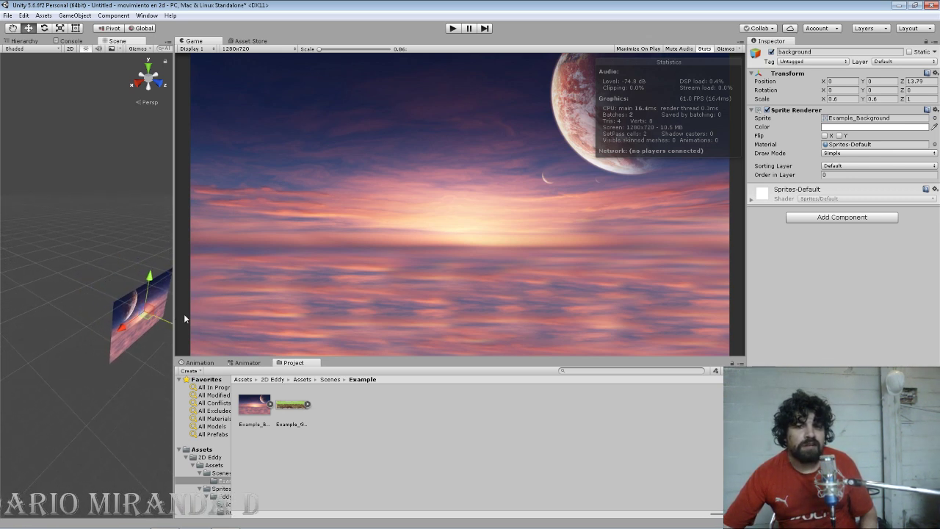
{"action": "scroll", "coordinate": [164, 311], "scroll_direction": "down", "scroll_amount": 3}
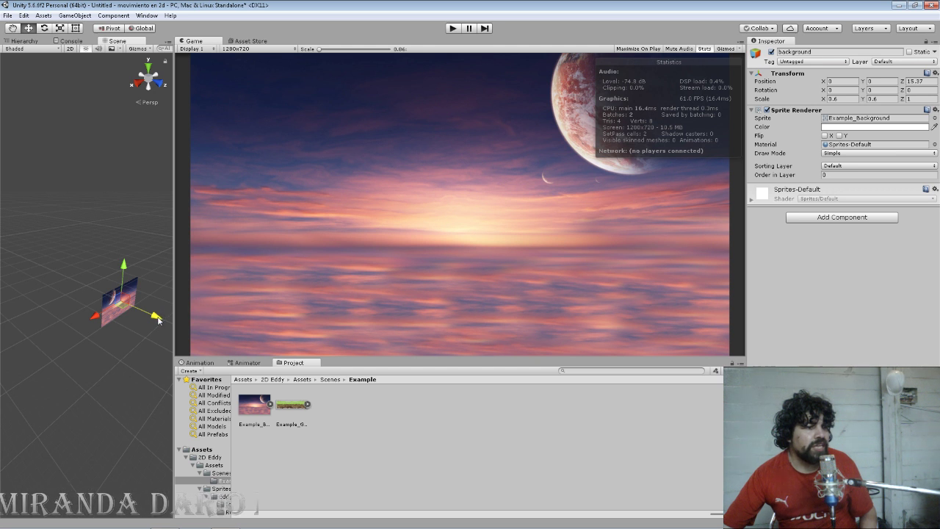
Step: Keep pushing the background back in depth until Position Z reads 910
{"action": "left_click_drag", "start_coordinate": [159, 319], "coordinate": [195, 326]}
{"action": "scroll", "coordinate": [138, 310], "scroll_direction": "down", "scroll_amount": 5}
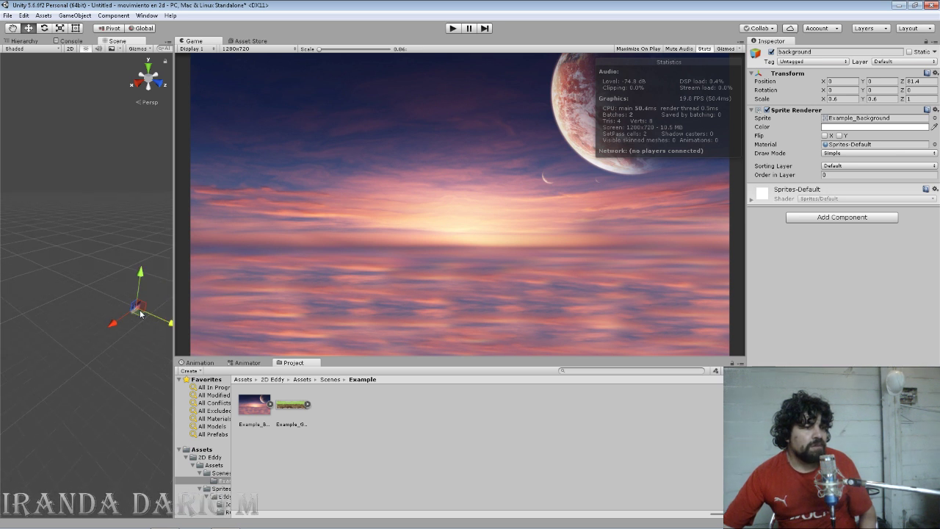
{"action": "left_click_drag", "start_coordinate": [165, 318], "coordinate": [216, 326]}
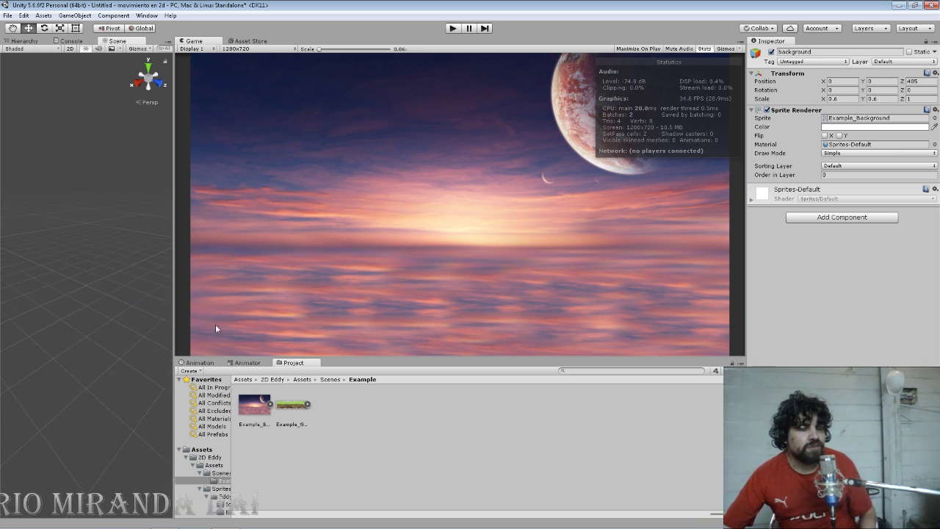
{"action": "scroll", "coordinate": [132, 294], "scroll_direction": "down", "scroll_amount": 5}
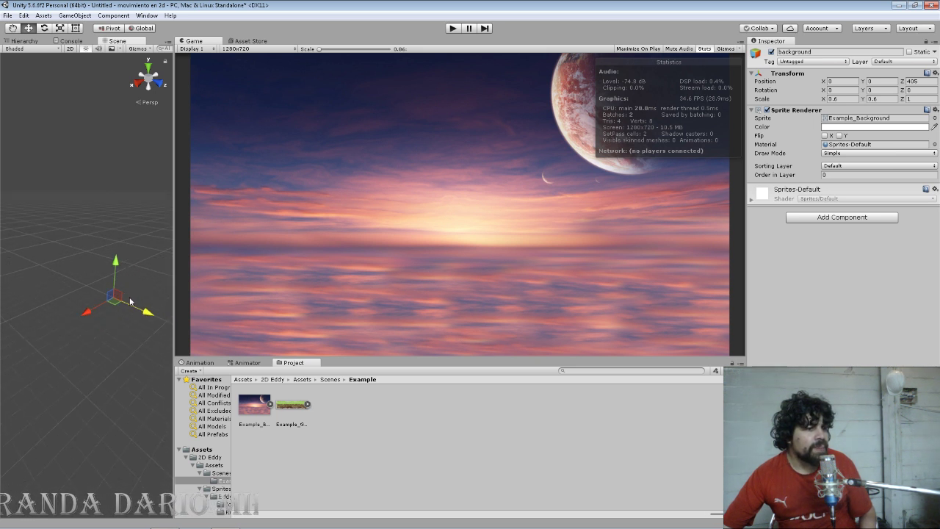
{"action": "left_click_drag", "start_coordinate": [147, 312], "coordinate": [152, 315]}
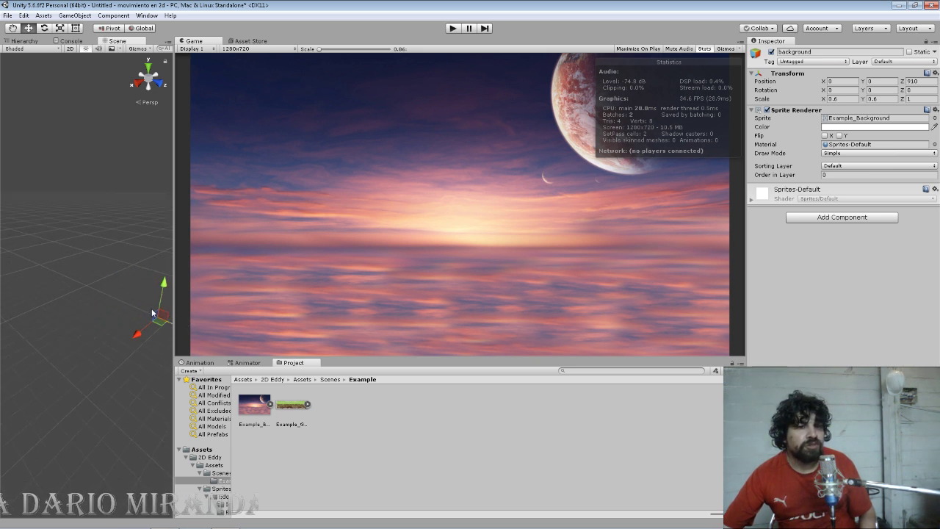
{"action": "scroll", "coordinate": [135, 295], "scroll_direction": "up", "scroll_amount": 2}
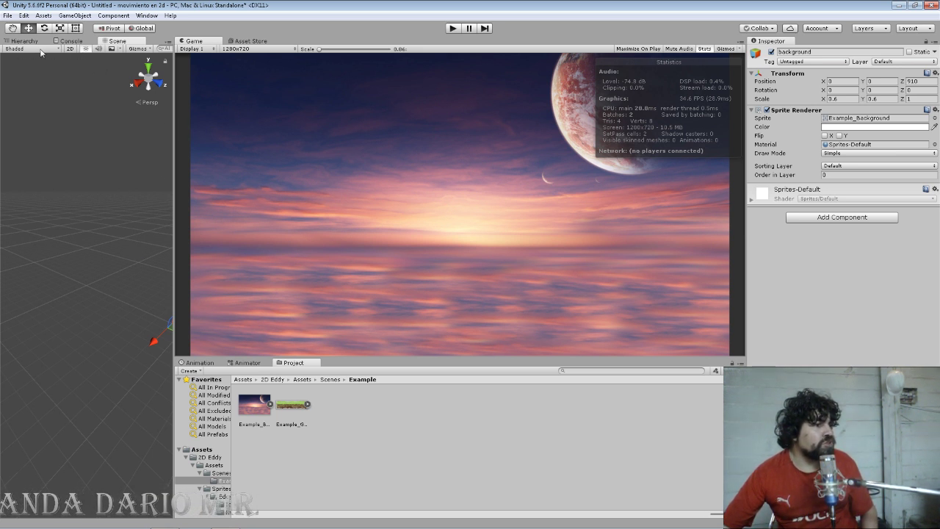
Step: Switch the Scene view back to 2D and select the Main Camera in the Hierarchy
{"action": "left_click", "coordinate": [72, 49]}
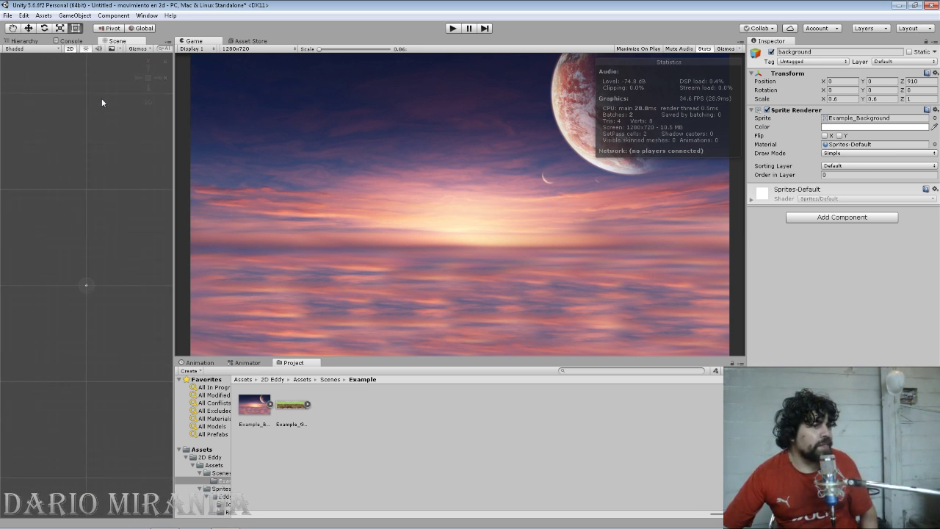
{"action": "left_click", "coordinate": [28, 41]}
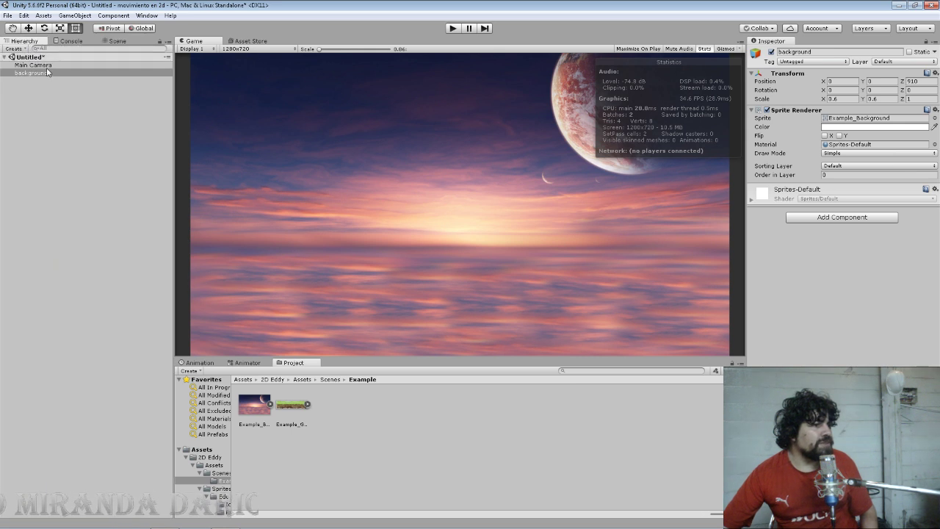
{"action": "left_click", "coordinate": [40, 64]}
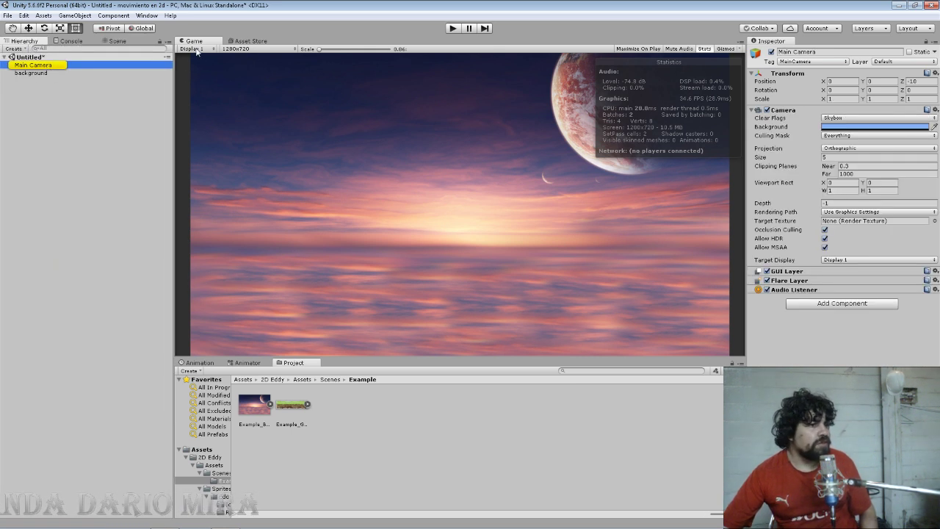
{"action": "left_click", "coordinate": [110, 41]}
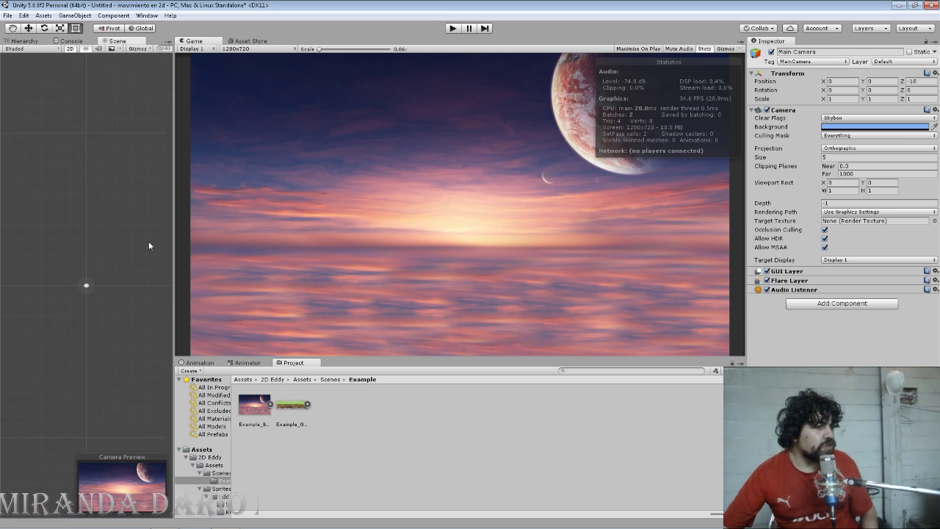
Step: Zoom the Scene view in on the camera frame and begin editing the camera's Z position
{"action": "scroll", "coordinate": [150, 242], "scroll_direction": "down", "scroll_amount": 3}
{"action": "scroll", "coordinate": [152, 245], "scroll_direction": "up", "scroll_amount": 5}
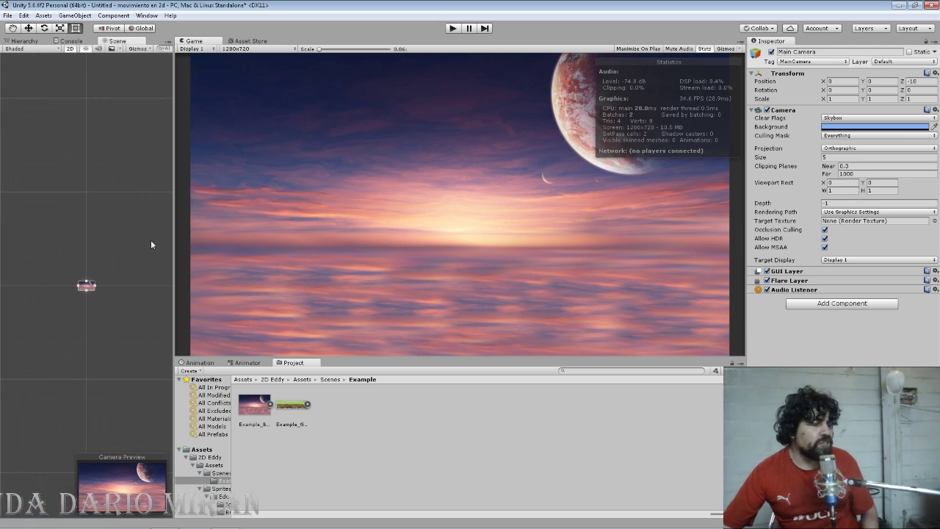
{"action": "scroll", "coordinate": [147, 263], "scroll_direction": "up", "scroll_amount": 1}
{"action": "scroll", "coordinate": [144, 264], "scroll_direction": "up", "scroll_amount": 1}
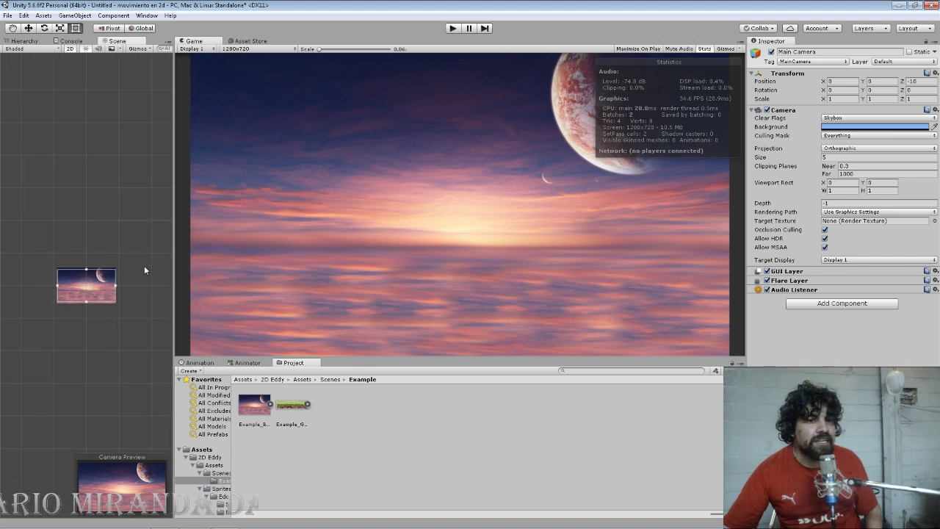
{"action": "scroll", "coordinate": [144, 266], "scroll_direction": "up", "scroll_amount": 1}
{"action": "scroll", "coordinate": [144, 269], "scroll_direction": "up", "scroll_amount": 3}
{"action": "scroll", "coordinate": [144, 270], "scroll_direction": "up", "scroll_amount": 2}
{"action": "scroll", "coordinate": [145, 270], "scroll_direction": "up", "scroll_amount": 1}
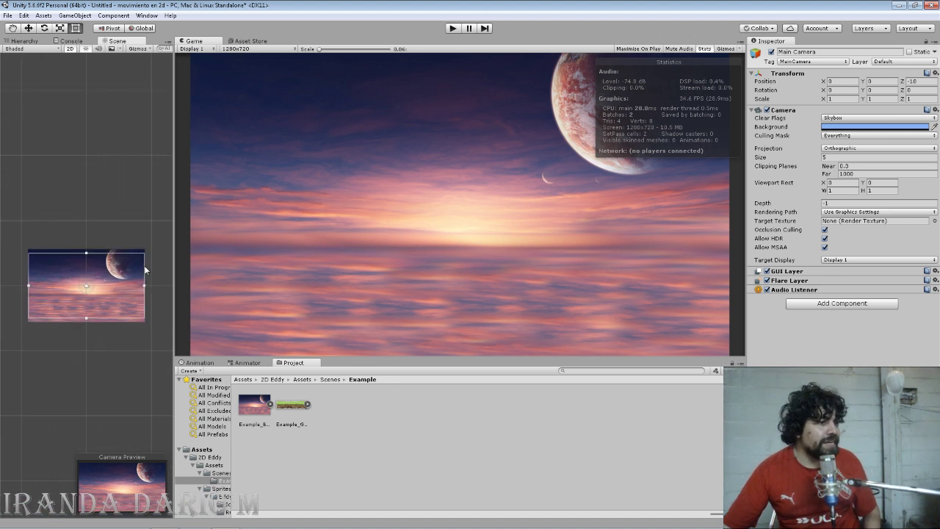
{"action": "scroll", "coordinate": [144, 270], "scroll_direction": "up", "scroll_amount": 1}
{"action": "scroll", "coordinate": [145, 269], "scroll_direction": "up", "scroll_amount": 2}
{"action": "scroll", "coordinate": [145, 269], "scroll_direction": "up", "scroll_amount": 1}
{"action": "scroll", "coordinate": [145, 270], "scroll_direction": "down", "scroll_amount": 1}
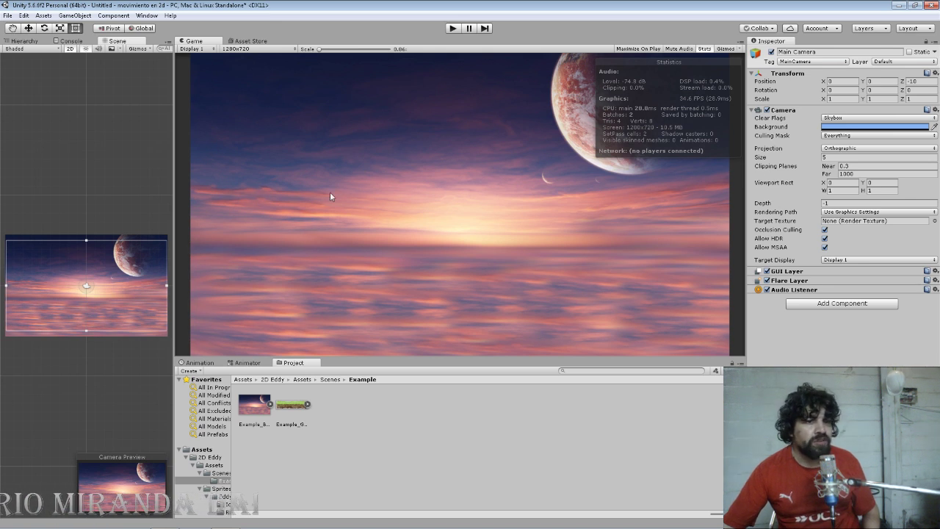
{"action": "left_click", "coordinate": [911, 82]}
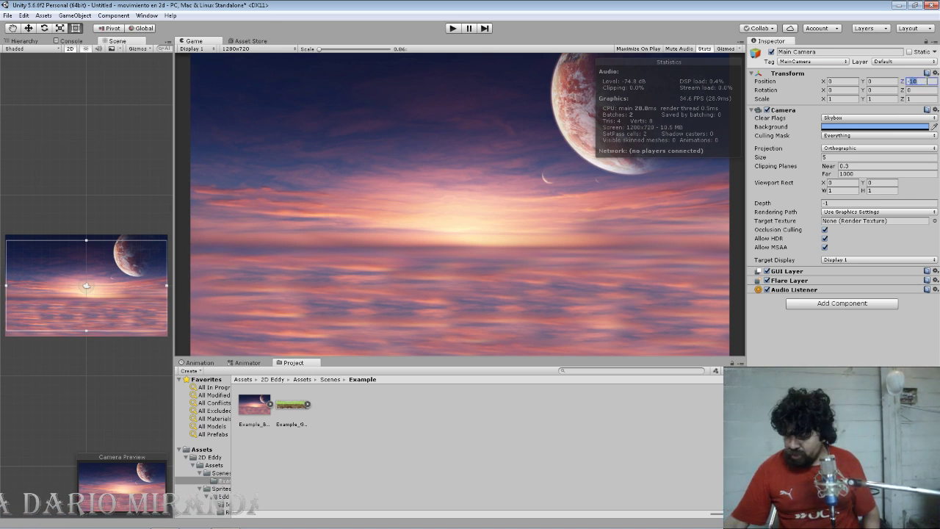
Step: Try Main Camera Position Z values -200, -50 and -100, settling on -80
{"action": "type", "text": "-200"}
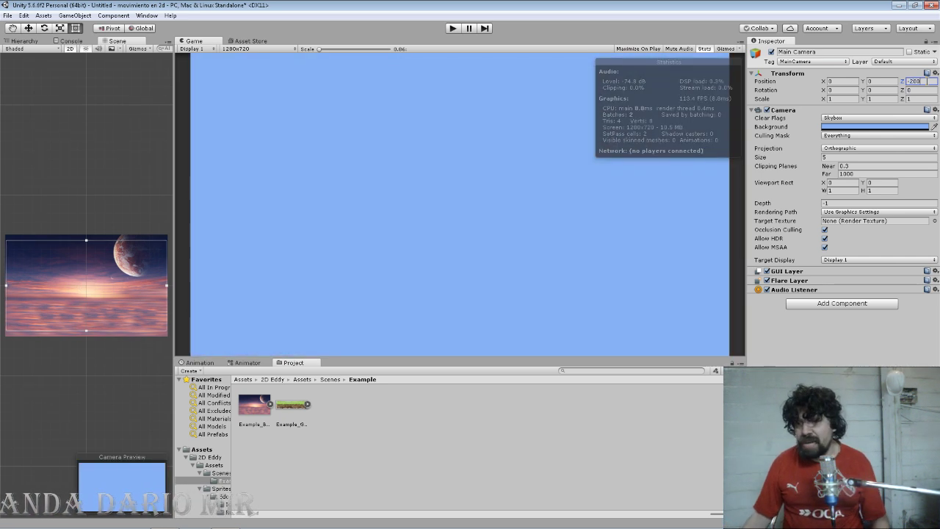
{"action": "key", "text": "BackSpace"}
{"action": "key", "text": "BackSpace"}
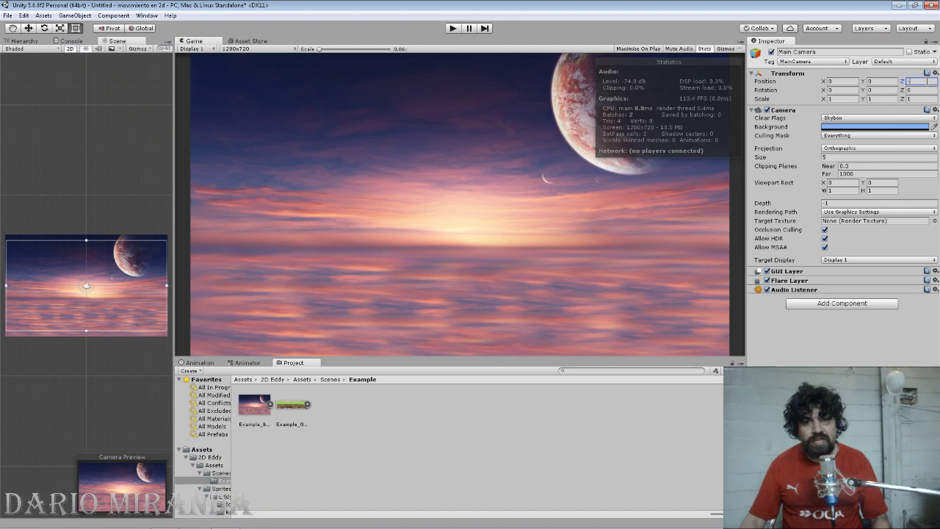
{"action": "type", "text": "50"}
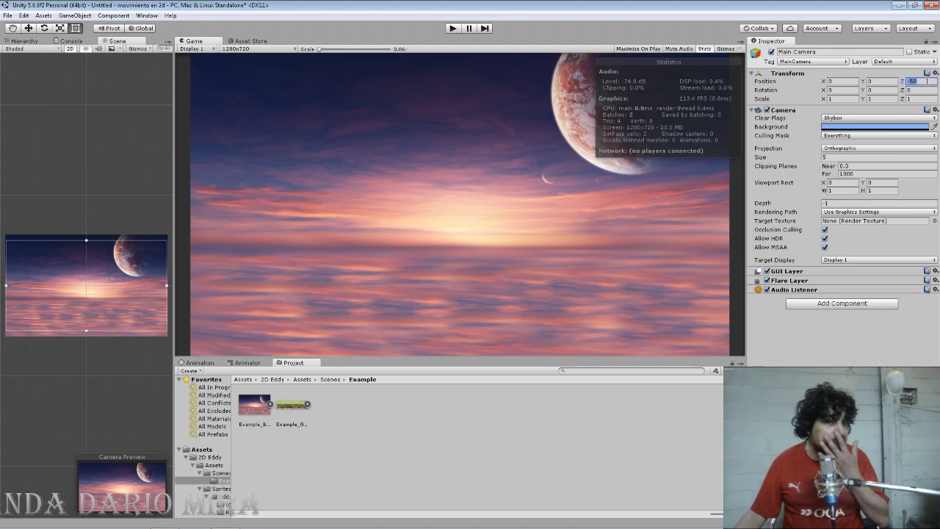
{"action": "key", "text": "BackSpace"}
{"action": "key", "text": "BackSpace"}
{"action": "type", "text": "00"}
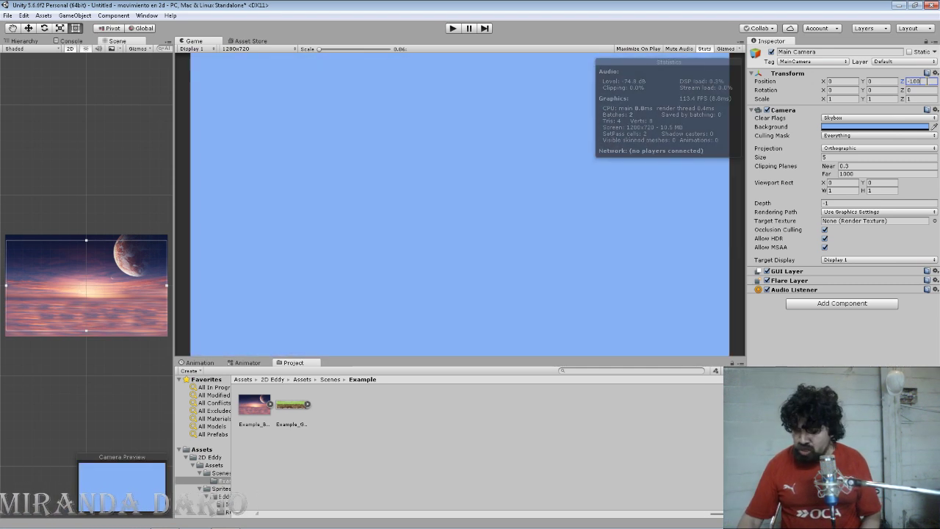
{"action": "key", "text": "BackSpace"}
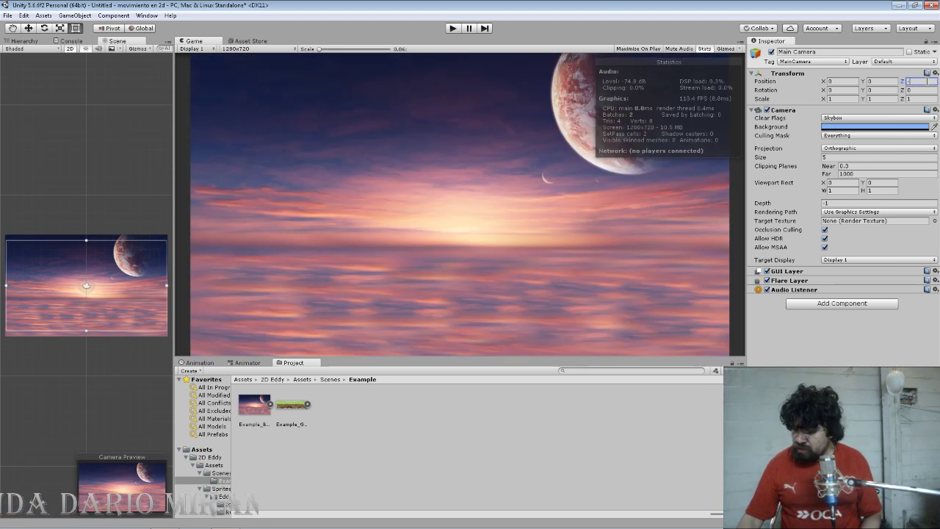
{"action": "type", "text": "80"}
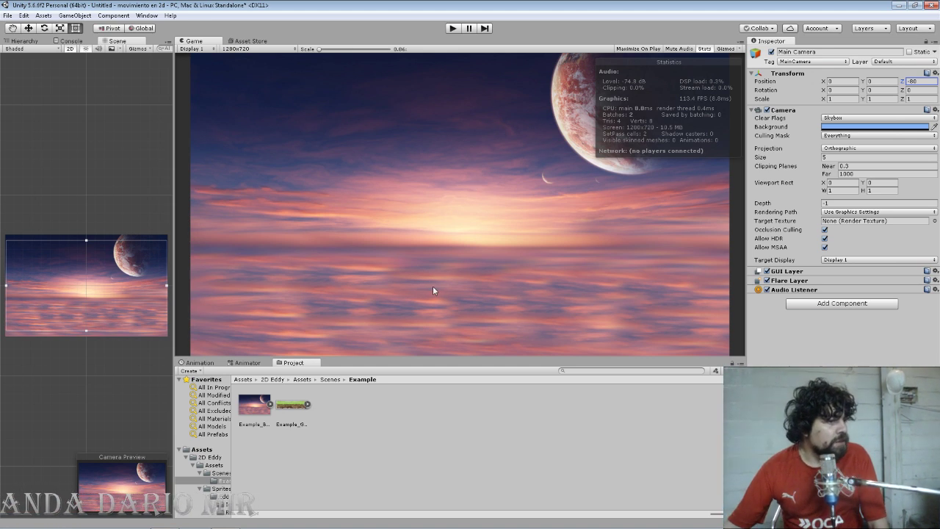
Step: Add the Example_Ground sprite to the scene and dock the Scene view beside the Game view
{"action": "left_click", "coordinate": [303, 405]}
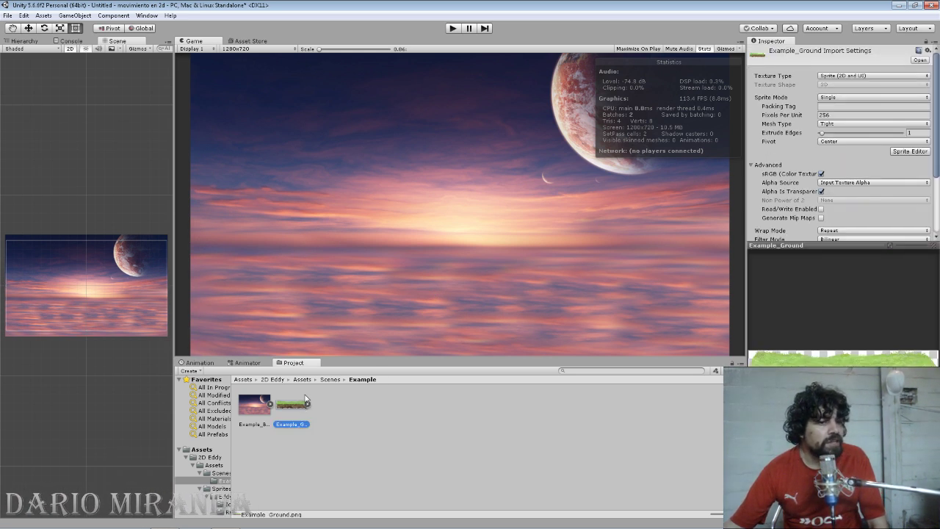
{"action": "left_click", "coordinate": [24, 41]}
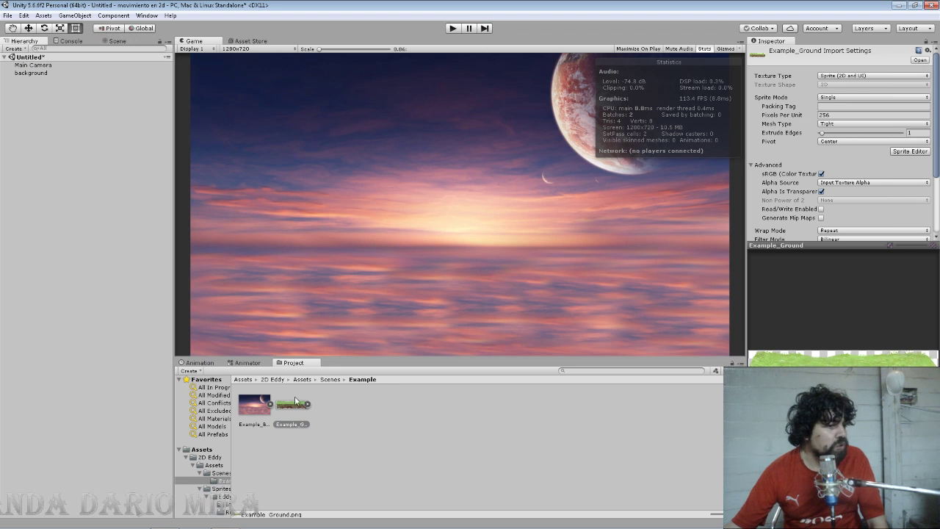
{"action": "left_click_drag", "start_coordinate": [296, 400], "coordinate": [113, 281]}
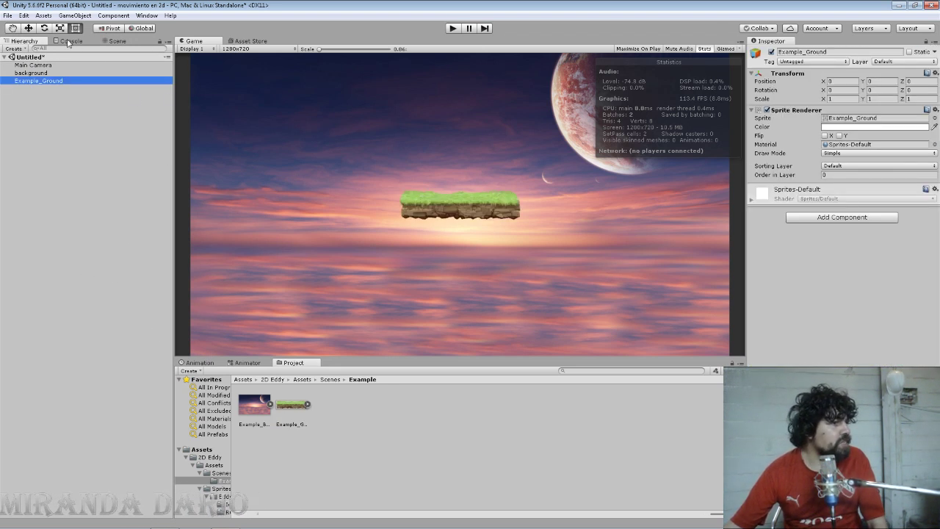
{"action": "left_click", "coordinate": [117, 42]}
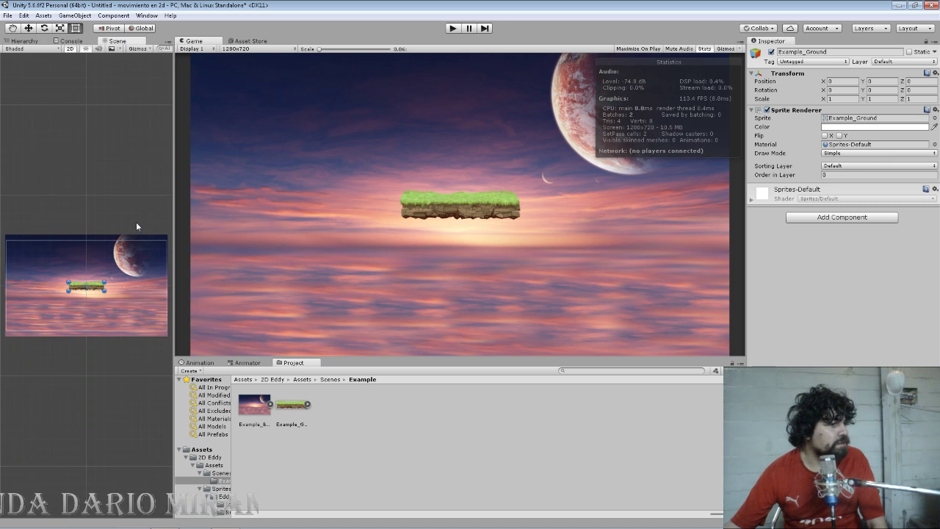
{"action": "scroll", "coordinate": [137, 228], "scroll_direction": "up", "scroll_amount": 2}
{"action": "scroll", "coordinate": [140, 233], "scroll_direction": "up", "scroll_amount": 2}
{"action": "scroll", "coordinate": [143, 241], "scroll_direction": "up", "scroll_amount": 2}
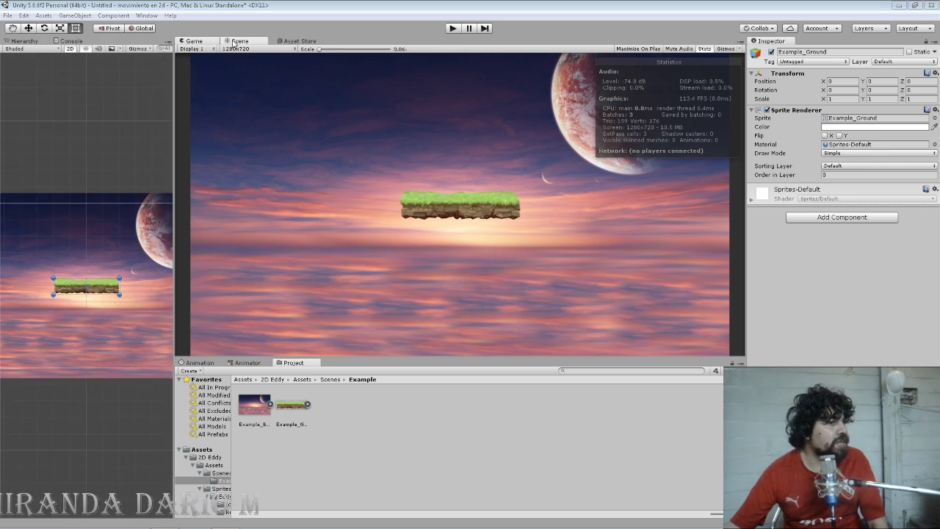
{"action": "left_click_drag", "start_coordinate": [125, 42], "coordinate": [235, 45]}
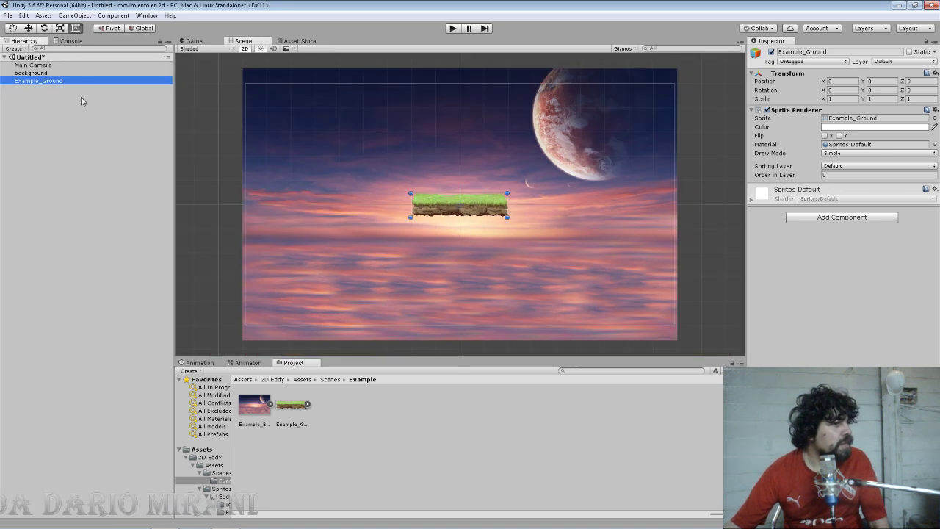
{"action": "double_click", "coordinate": [67, 81]}
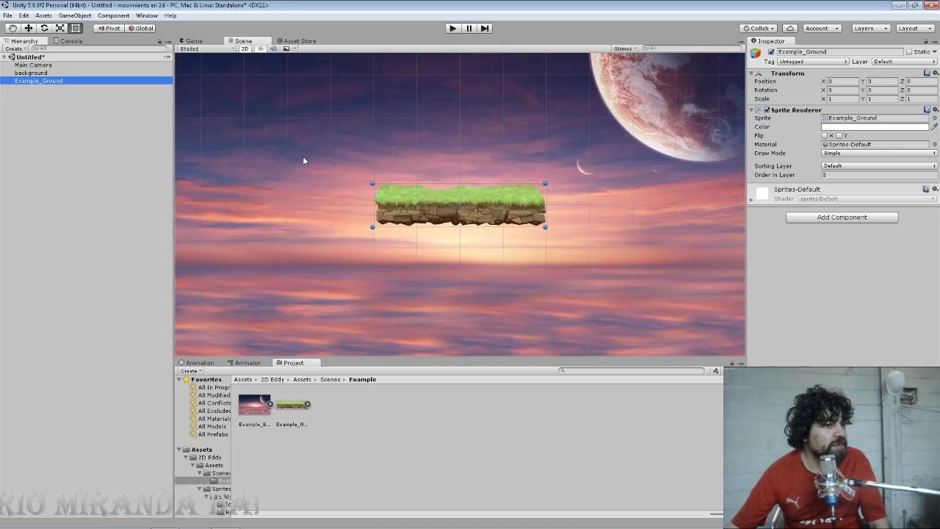
Step: Move the ground sprite to the background's lower-left corner at X -6.86, Y -4.51
{"action": "scroll", "coordinate": [302, 159], "scroll_direction": "down", "scroll_amount": 3}
{"action": "scroll", "coordinate": [302, 160], "scroll_direction": "down", "scroll_amount": 1}
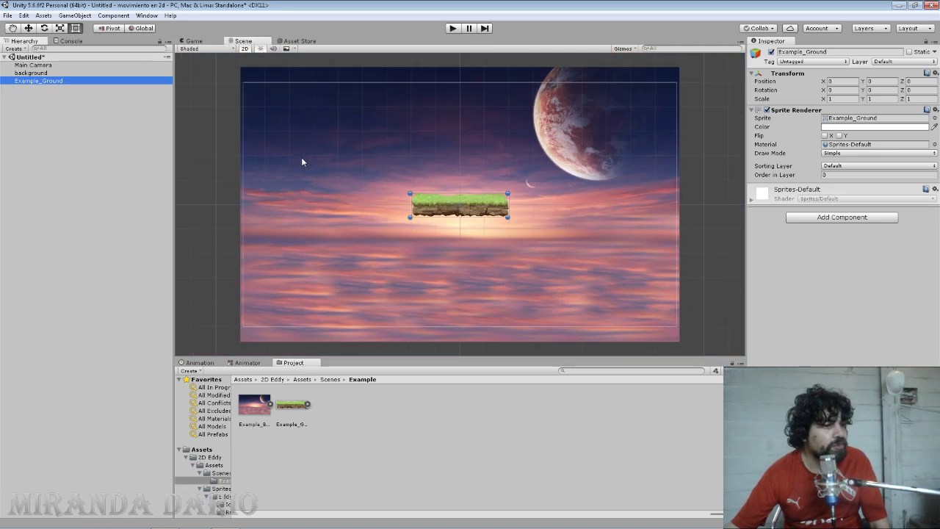
{"action": "left_click", "coordinate": [195, 41]}
{"action": "left_click", "coordinate": [255, 42]}
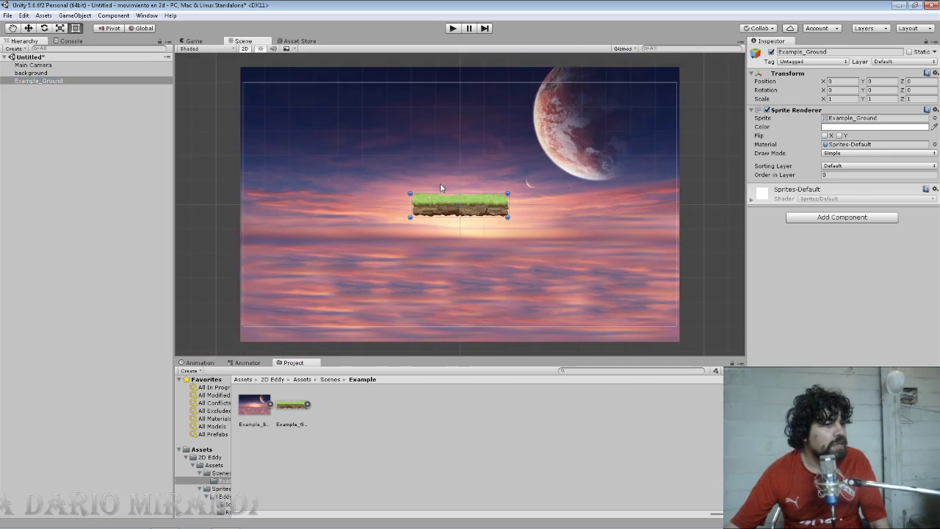
{"action": "mouse_move", "coordinate": [448, 206]}
{"action": "left_mouse_down"}
{"action": "mouse_move", "coordinate": [309, 325]}
{"action": "mouse_move", "coordinate": [273, 332]}
{"action": "left_mouse_up"}
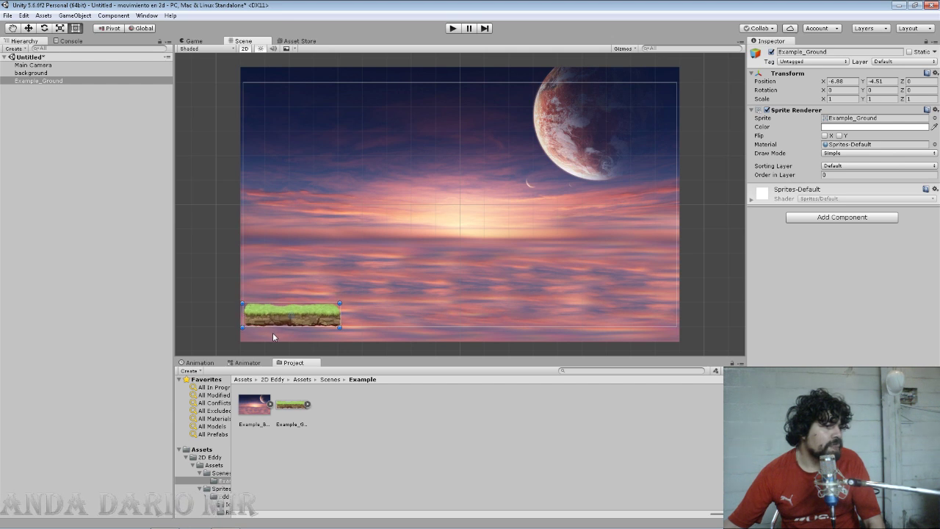
{"action": "left_click", "coordinate": [194, 42]}
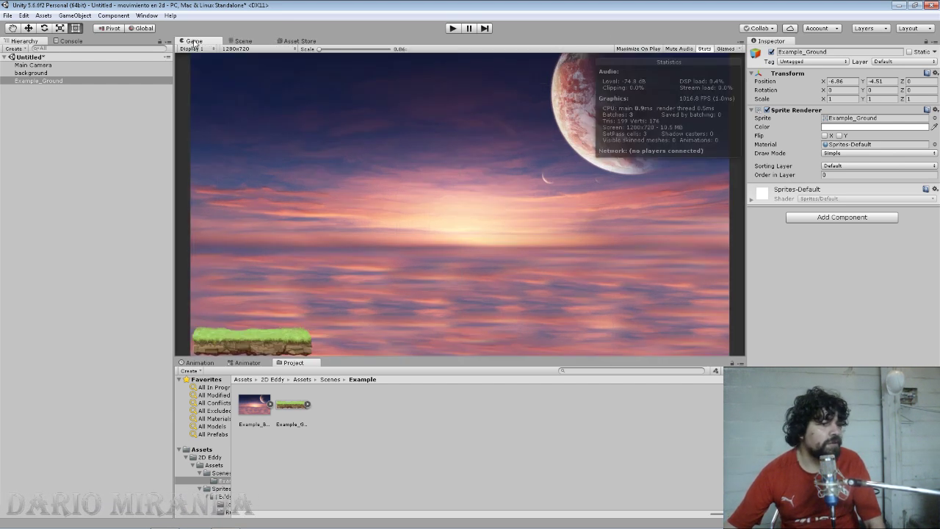
Step: Stretch the ground sprite toward the background's right edge
{"action": "left_click", "coordinate": [240, 41]}
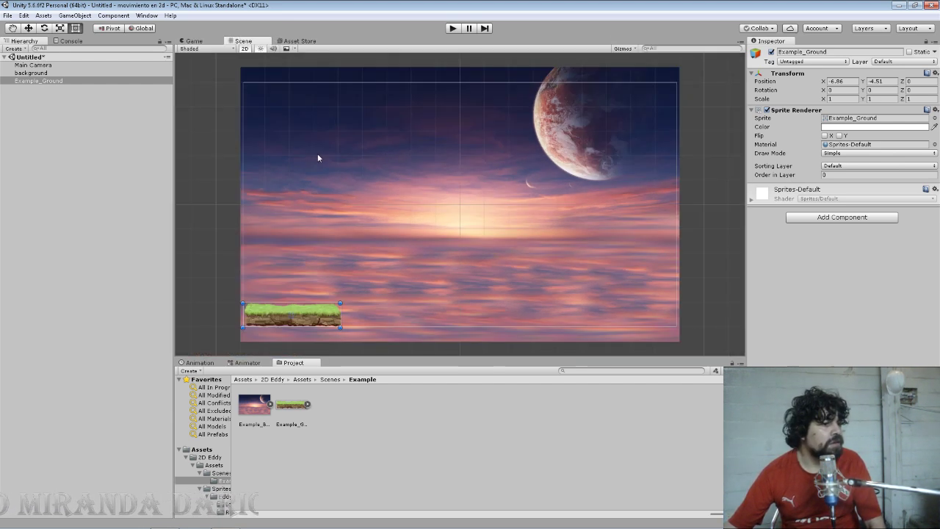
{"action": "left_click_drag", "start_coordinate": [341, 314], "coordinate": [678, 309]}
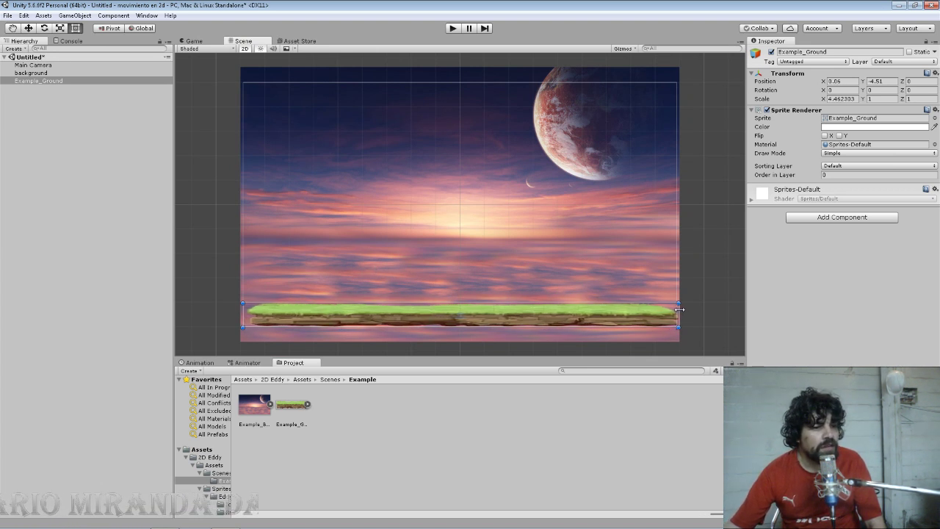
{"action": "left_click", "coordinate": [190, 41]}
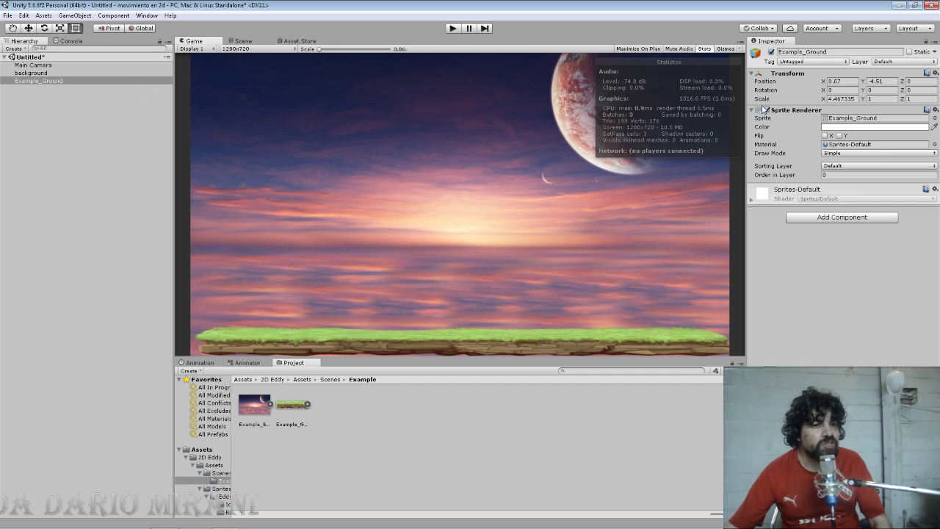
Step: Reset the ground's Scale X to 1 and its Position X to 0
{"action": "left_click", "coordinate": [833, 99]}
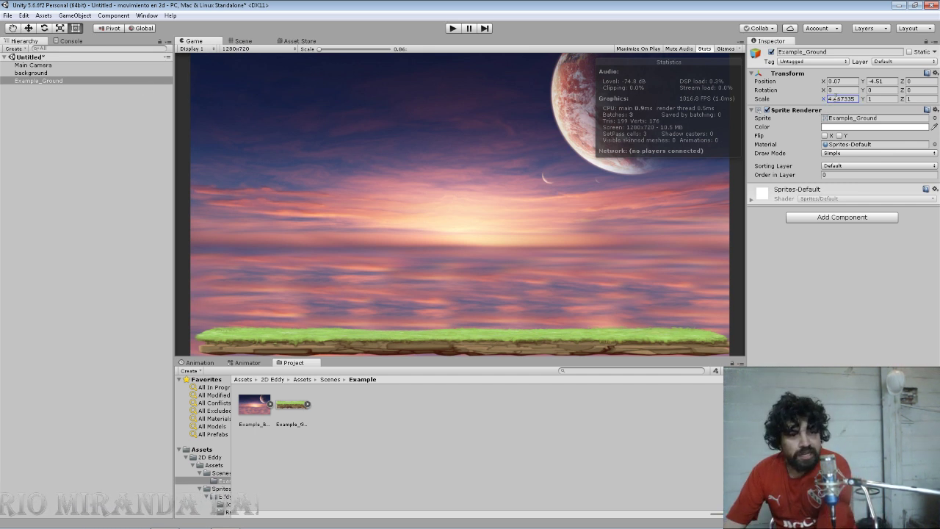
{"action": "left_click_drag", "start_coordinate": [856, 100], "coordinate": [803, 101]}
{"action": "type", "text": "1"}
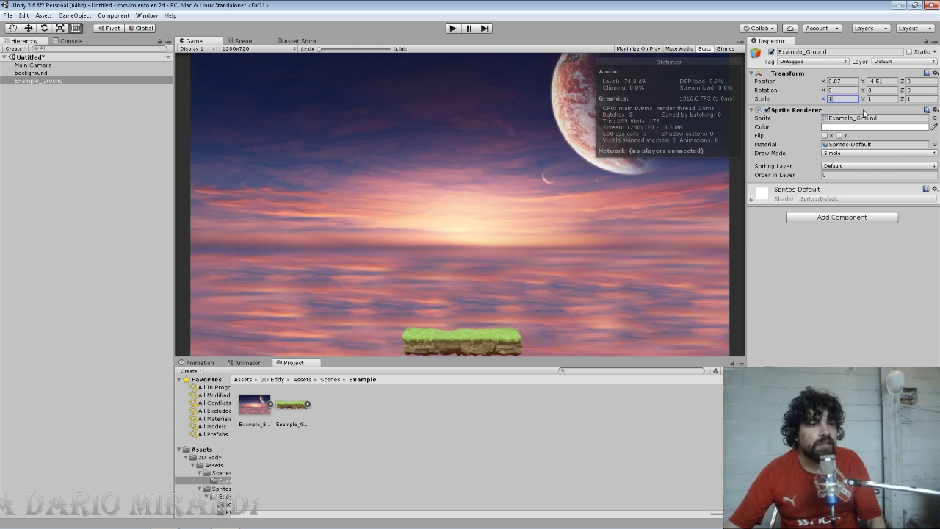
{"action": "left_click", "coordinate": [881, 81]}
{"action": "type", "text": "0"}
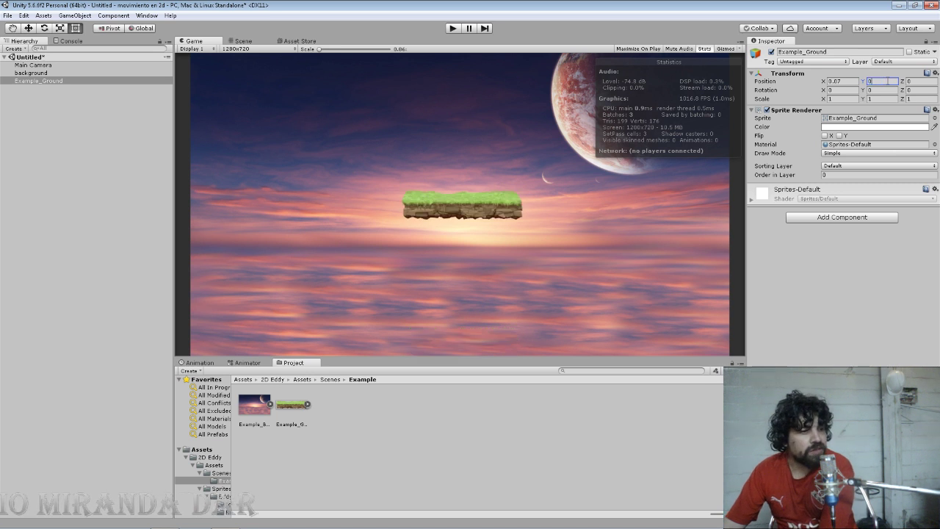
{"action": "left_click", "coordinate": [842, 81]}
{"action": "type", "text": "0"}
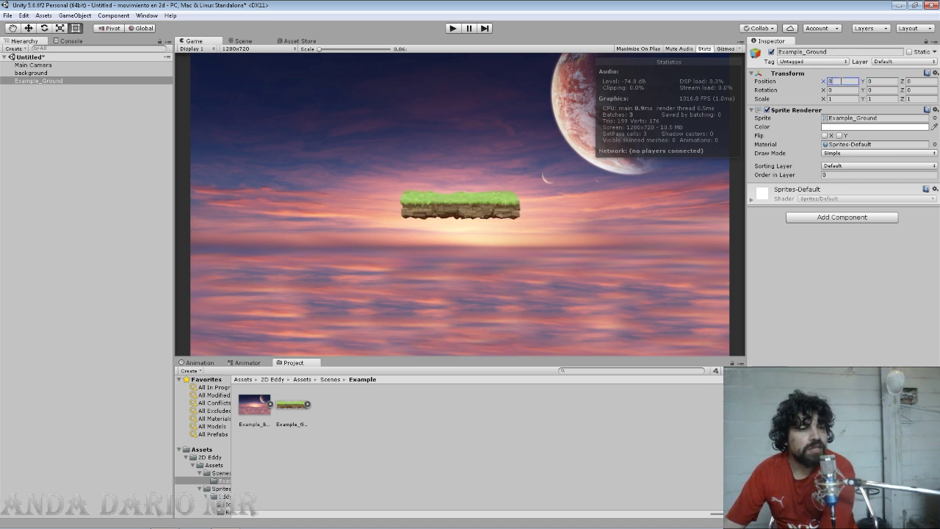
{"action": "left_click", "coordinate": [875, 82]}
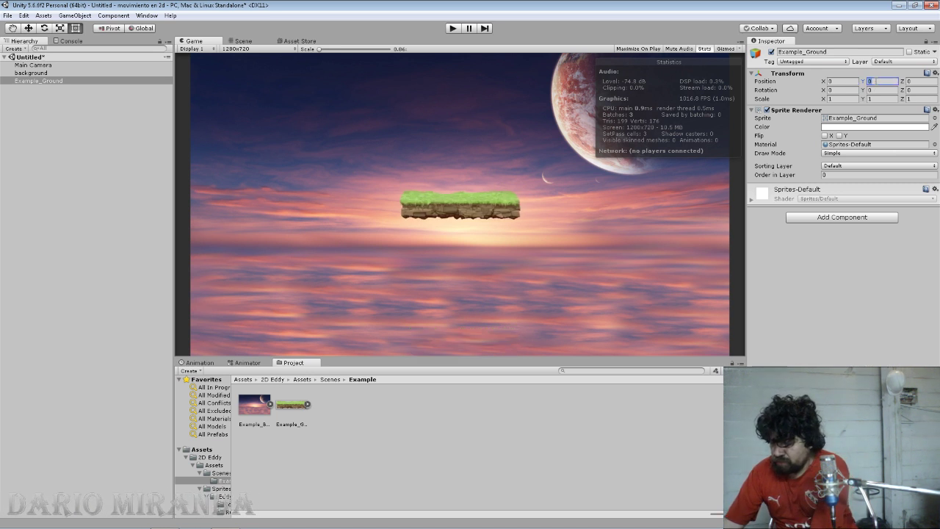
{"action": "type", "text": "3"}
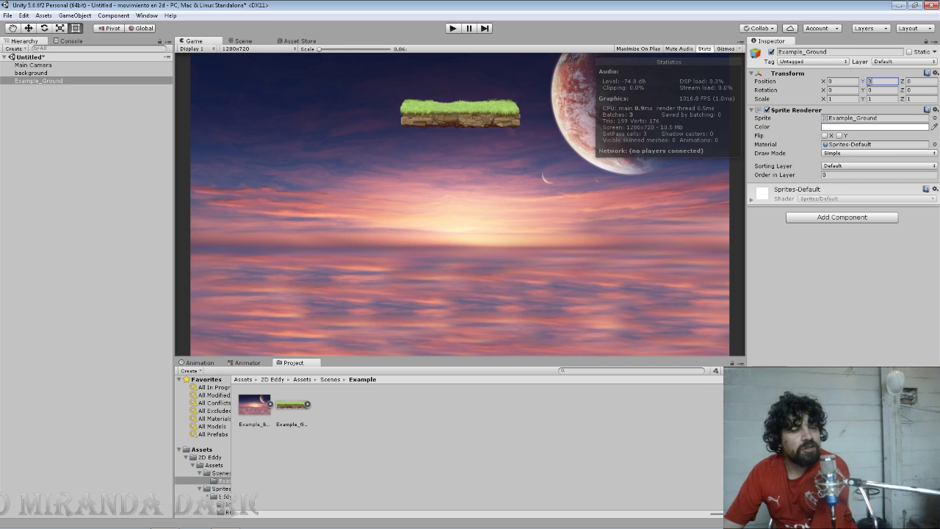
{"action": "type", "text": "-3"}
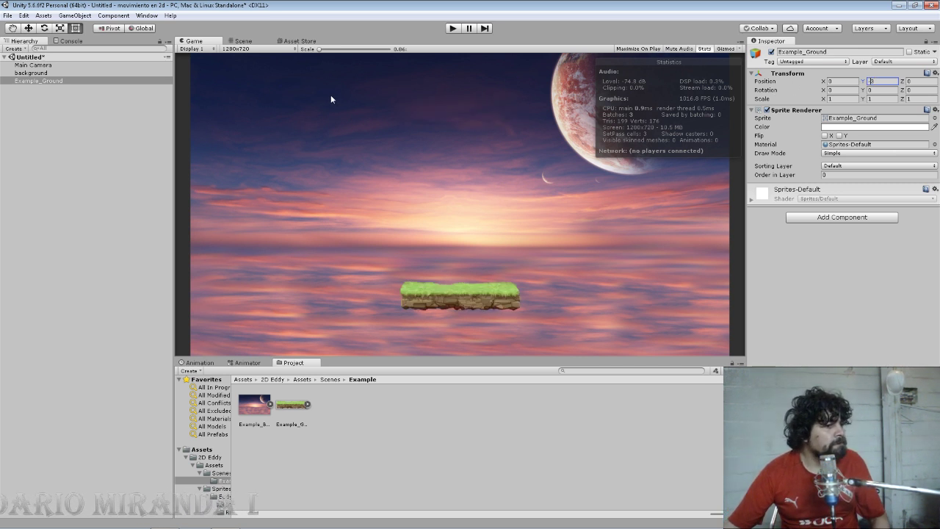
Step: Lower the ground sprite in the Scene view to Y -4.5, centred along the bottom
{"action": "left_click", "coordinate": [244, 42]}
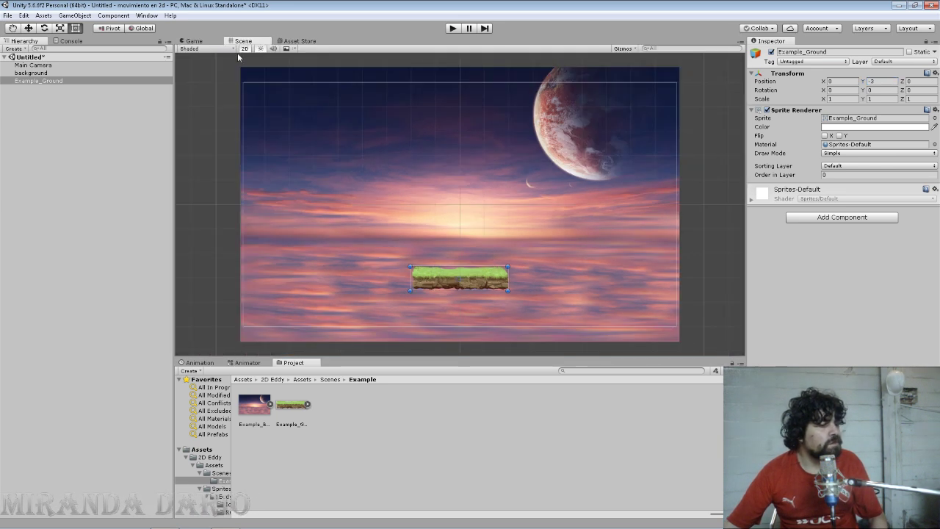
{"action": "double_click", "coordinate": [117, 80]}
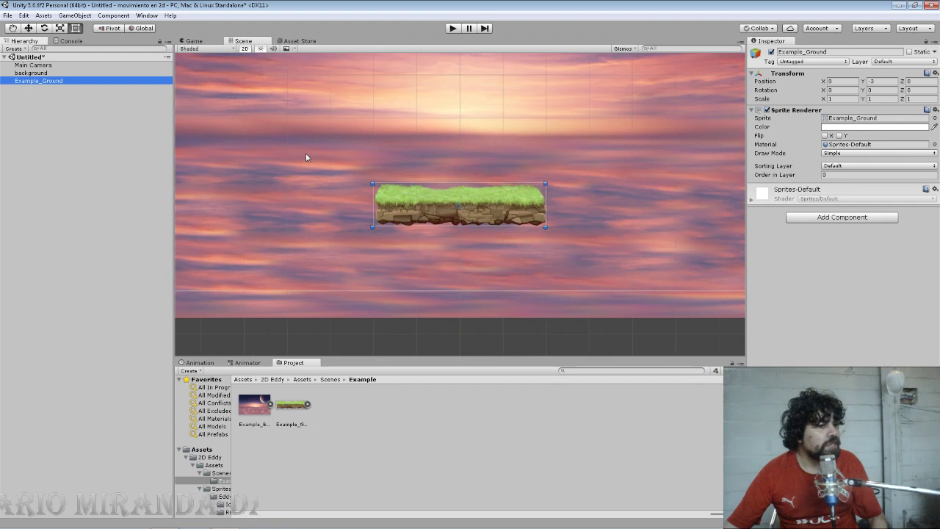
{"action": "left_click_drag", "start_coordinate": [424, 205], "coordinate": [425, 271]}
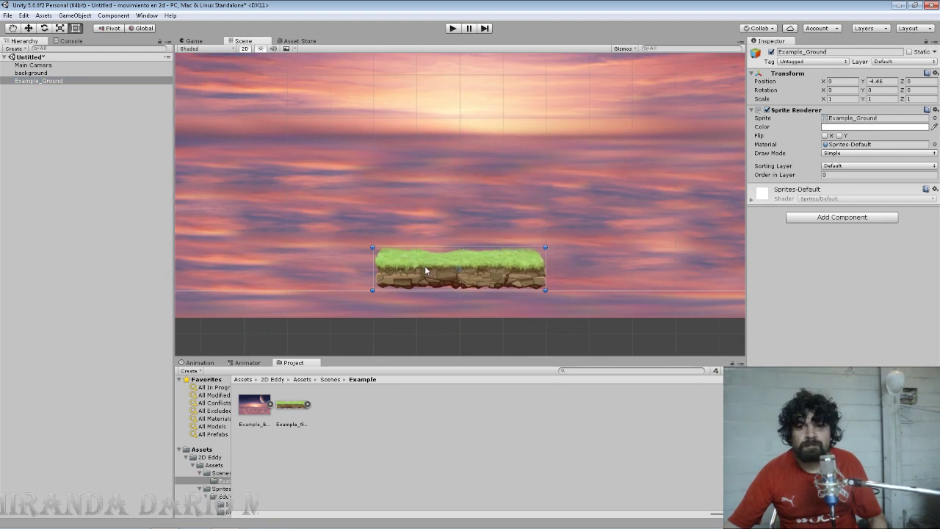
{"action": "left_click", "coordinate": [194, 41]}
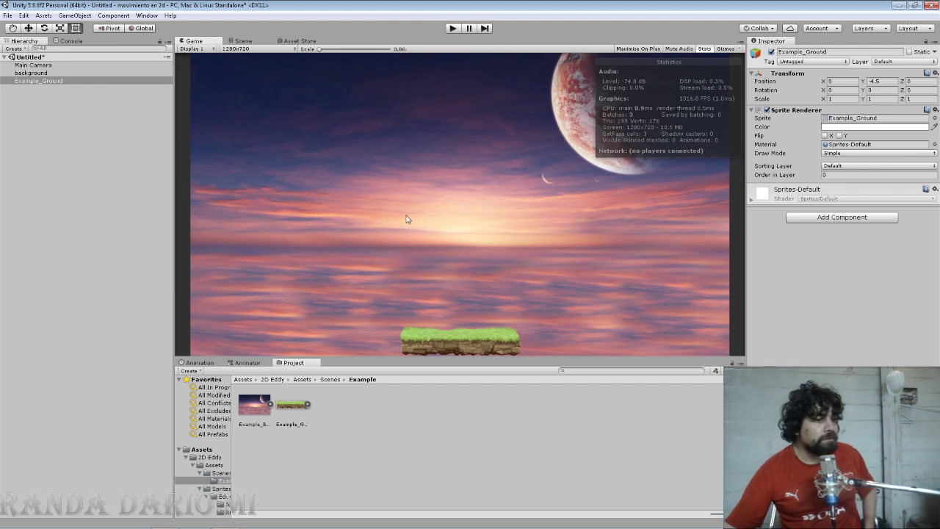
Step: Save the scene as 001 inside a new escenas folder
{"action": "left_click", "coordinate": [83, 58]}
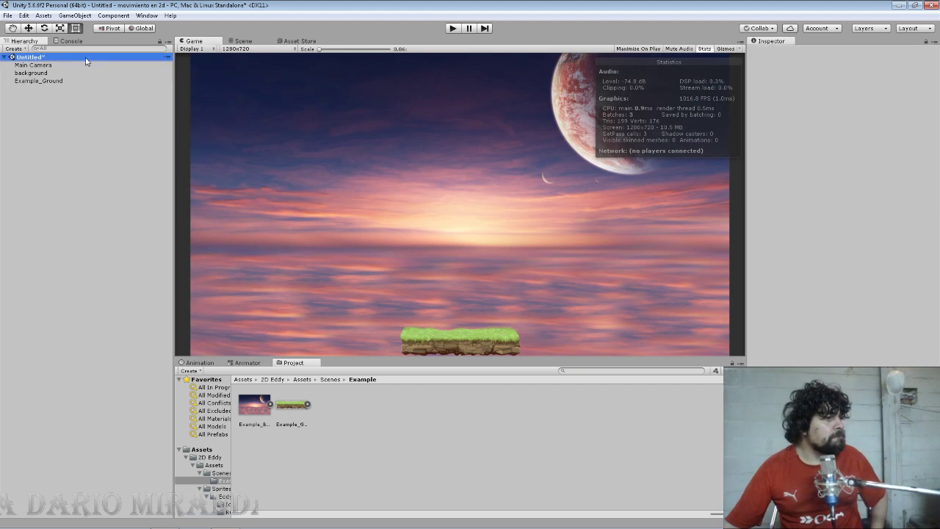
{"action": "right_click", "coordinate": [82, 57]}
{"action": "left_click", "coordinate": [110, 82]}
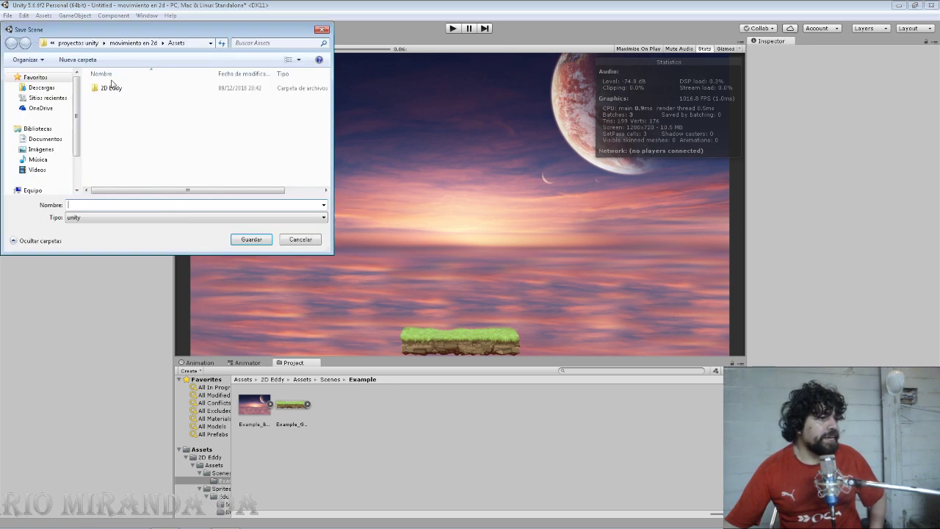
{"action": "right_click", "coordinate": [107, 122]}
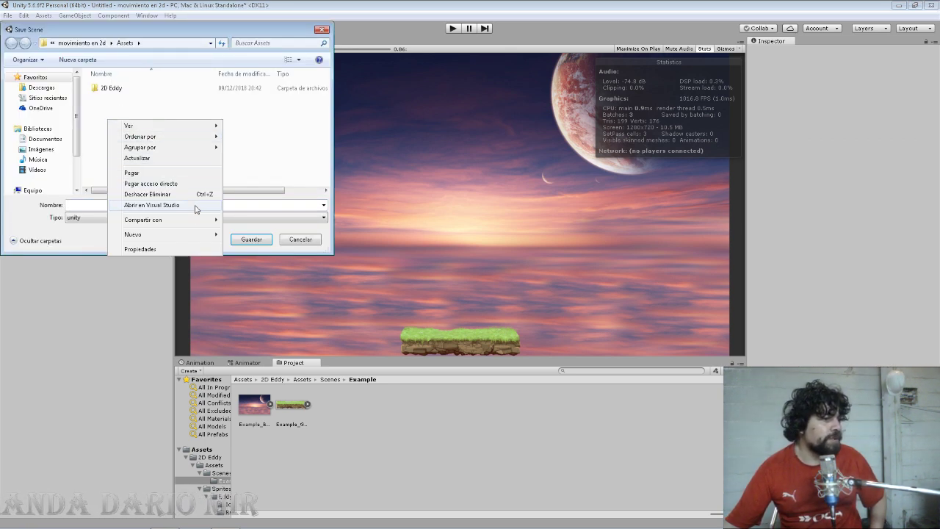
{"action": "left_click", "coordinate": [244, 233]}
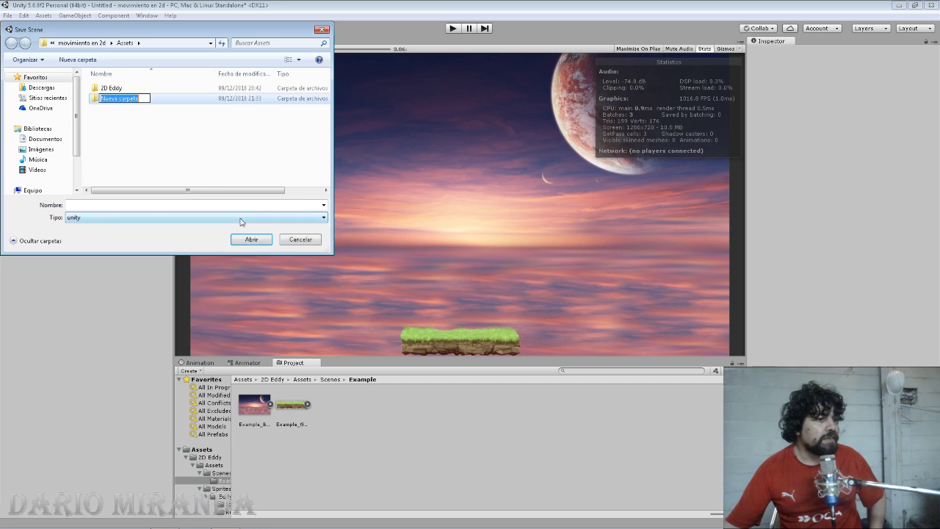
{"action": "type", "text": "esc"}
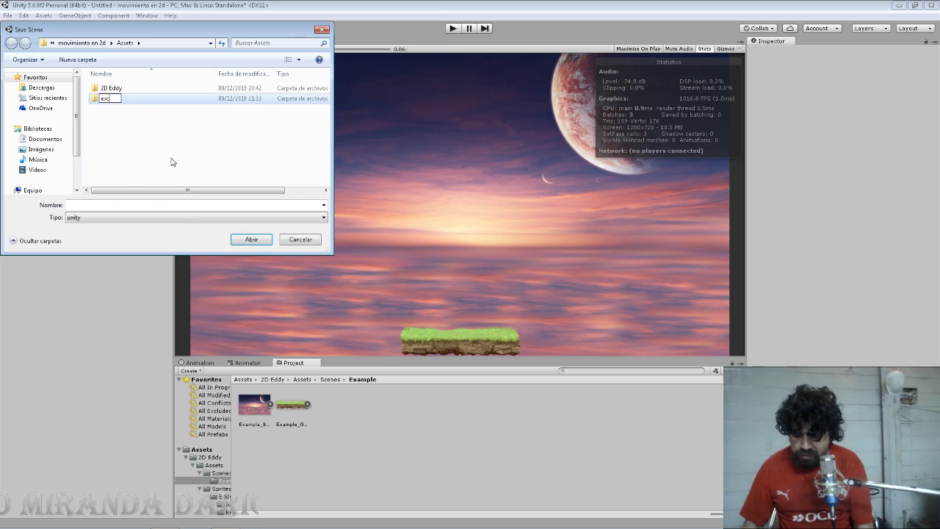
{"action": "type", "text": "enas"}
{"action": "key", "text": "Return"}
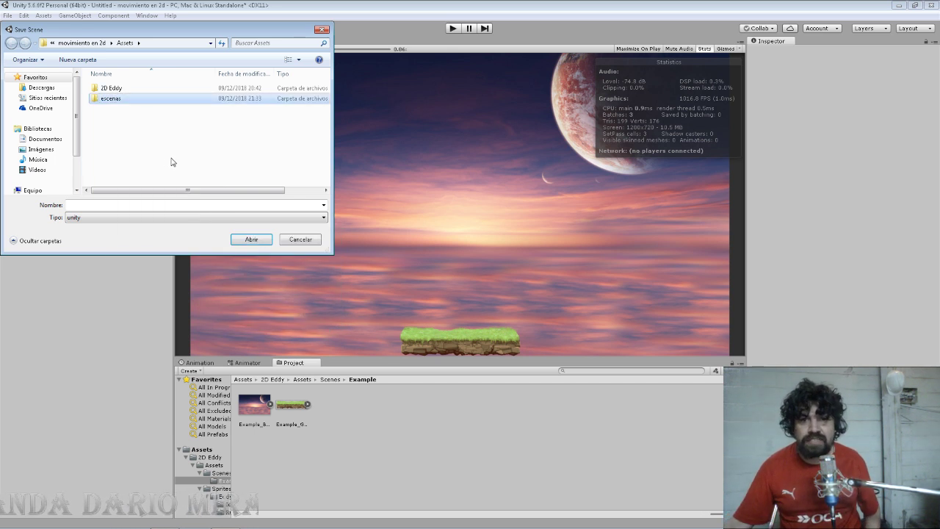
{"action": "double_click", "coordinate": [111, 99]}
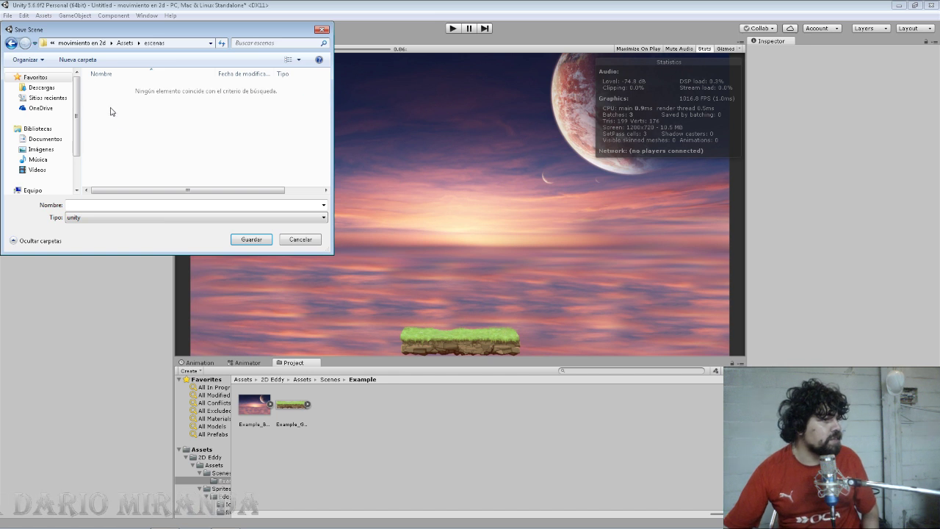
{"action": "left_click", "coordinate": [206, 206]}
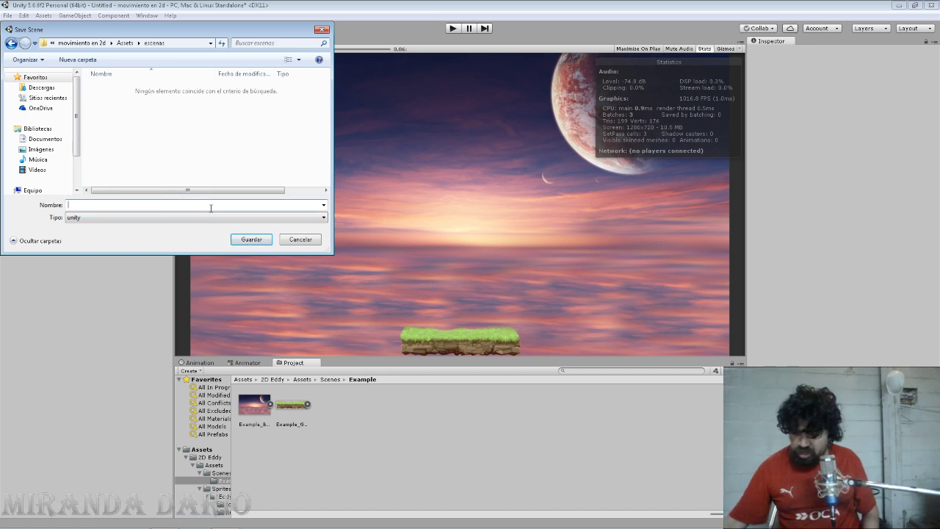
{"action": "type", "text": "01"}
{"action": "key", "text": "Return"}
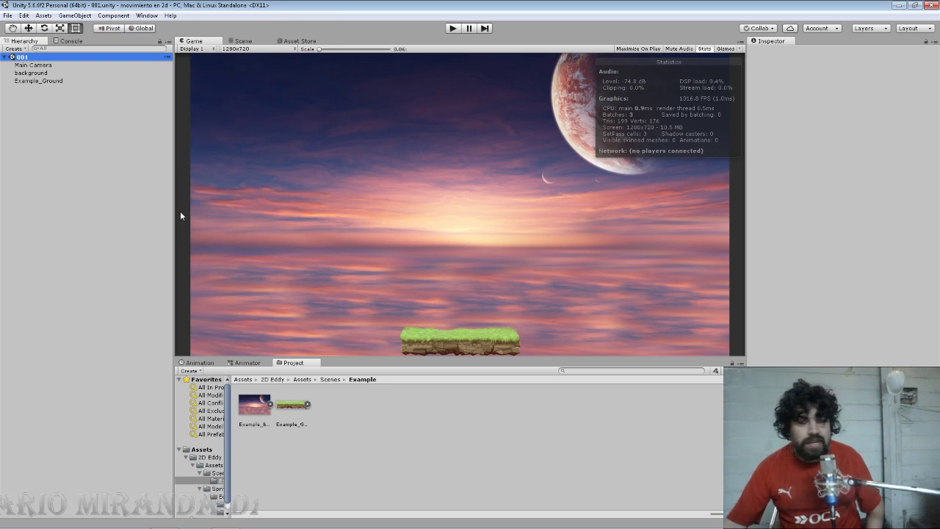
Step: Navigate the Project window into the 2D Eddy Assets folder
{"action": "left_click", "coordinate": [31, 188]}
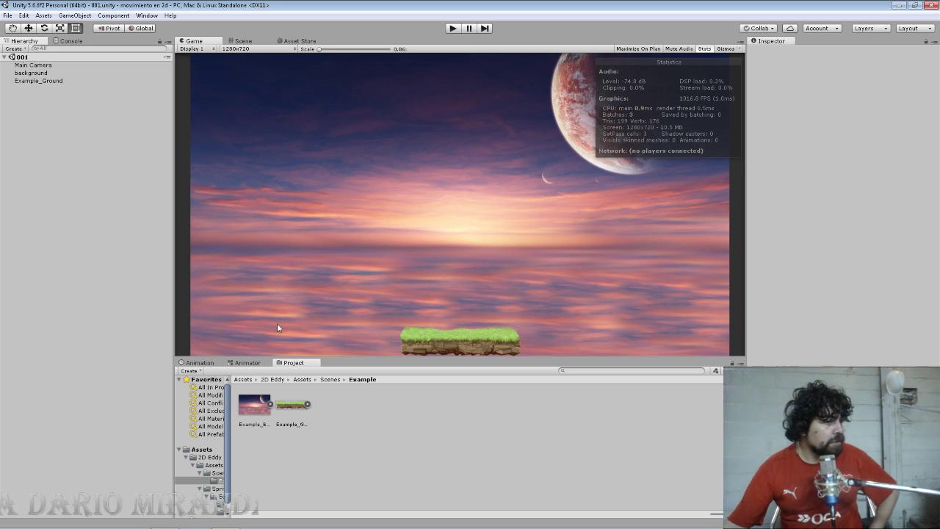
{"action": "left_click", "coordinate": [248, 381]}
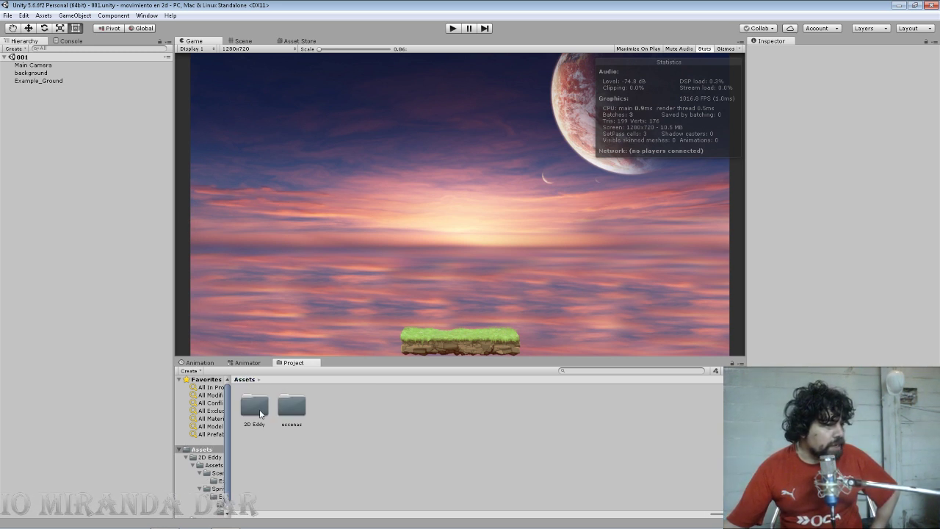
{"action": "double_click", "coordinate": [260, 413]}
{"action": "double_click", "coordinate": [260, 414]}
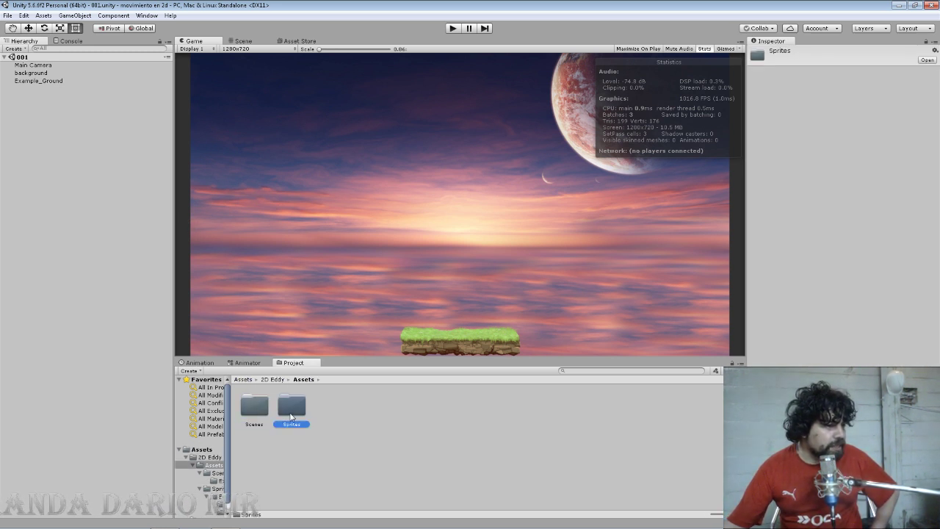
Step: Open Sprites/Eddy and browse the Idle and Run frame folders, ending with Idle selected
{"action": "double_click", "coordinate": [292, 414]}
{"action": "double_click", "coordinate": [257, 414]}
{"action": "left_click", "coordinate": [259, 410]}
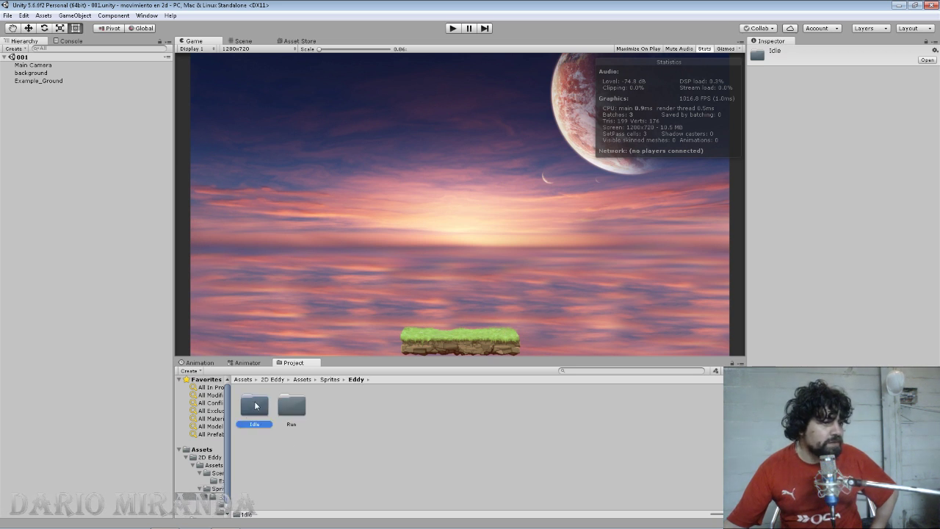
{"action": "left_click", "coordinate": [297, 413]}
{"action": "left_click", "coordinate": [257, 412]}
{"action": "double_click", "coordinate": [265, 404]}
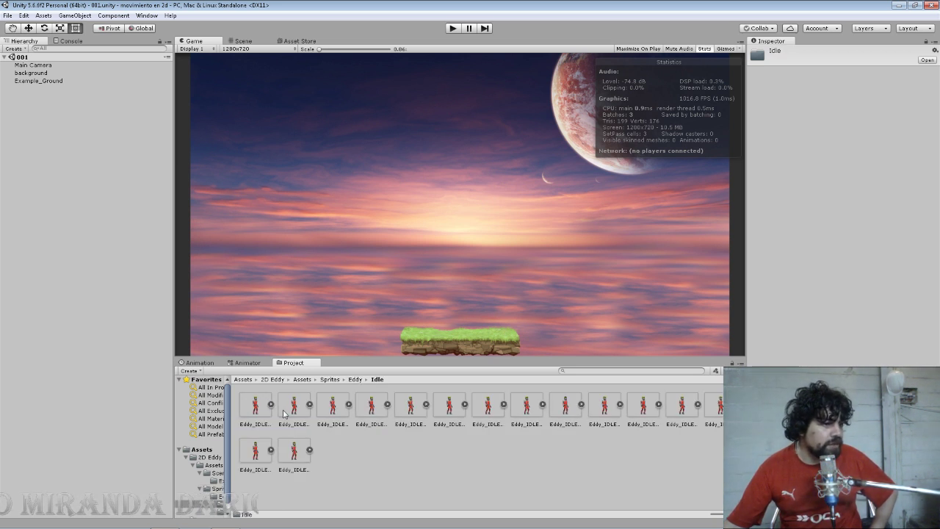
{"action": "left_click", "coordinate": [354, 379]}
{"action": "double_click", "coordinate": [292, 406]}
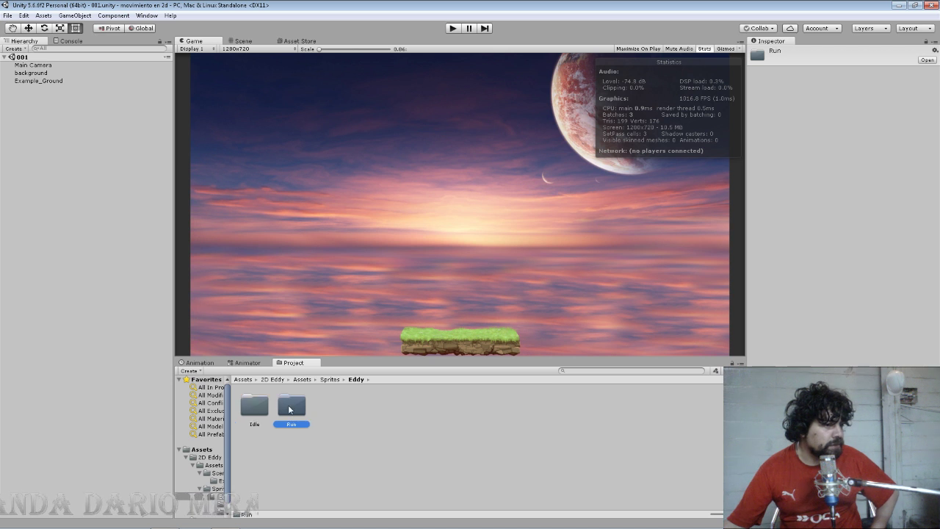
{"action": "left_click", "coordinate": [354, 379]}
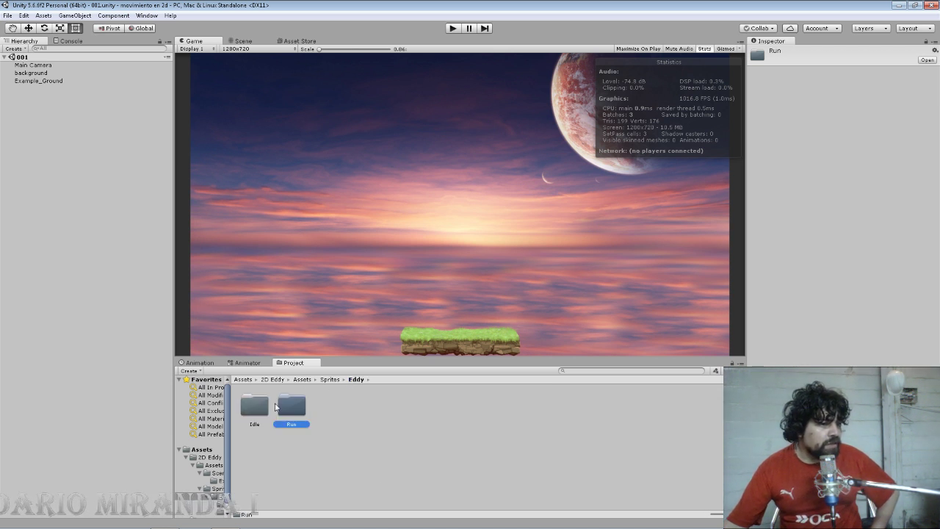
{"action": "left_click", "coordinate": [264, 405]}
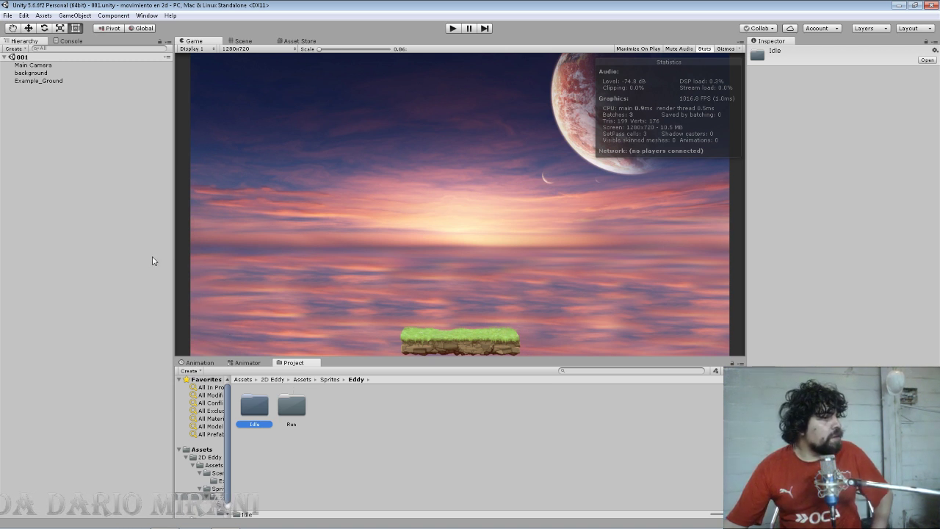
Step: Collapse Example_Ground's Sprite Renderer, then open the Idle folder and select Eddy_IDLE_0001
{"action": "right_click", "coordinate": [41, 157]}
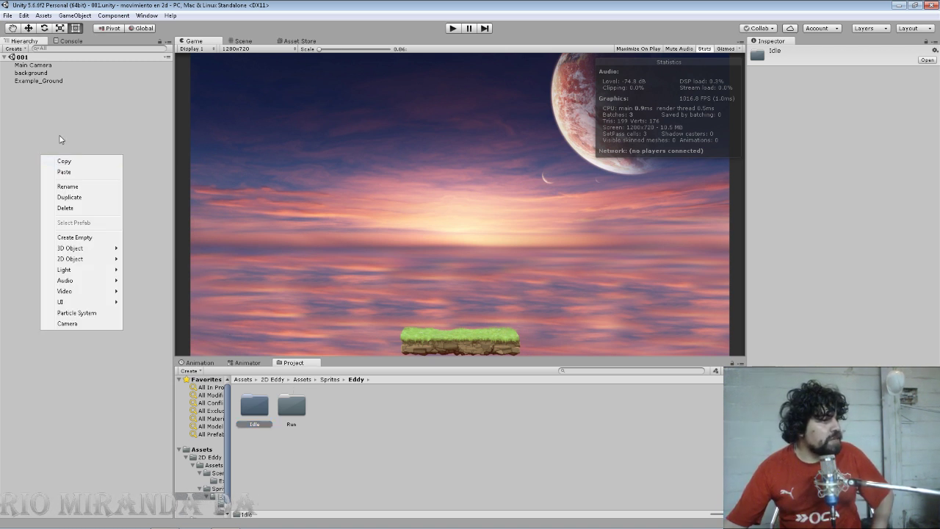
{"action": "left_click", "coordinate": [60, 139]}
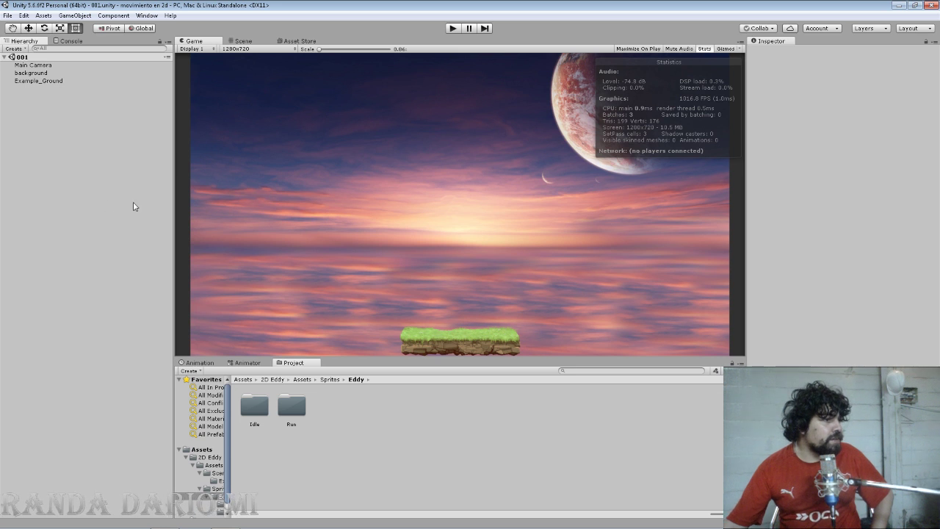
{"action": "left_click", "coordinate": [47, 81]}
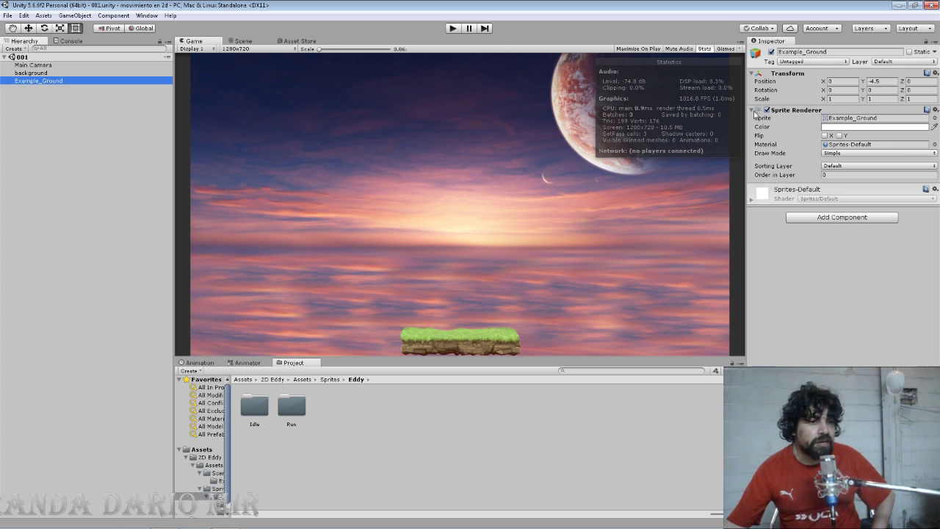
{"action": "left_click", "coordinate": [752, 110]}
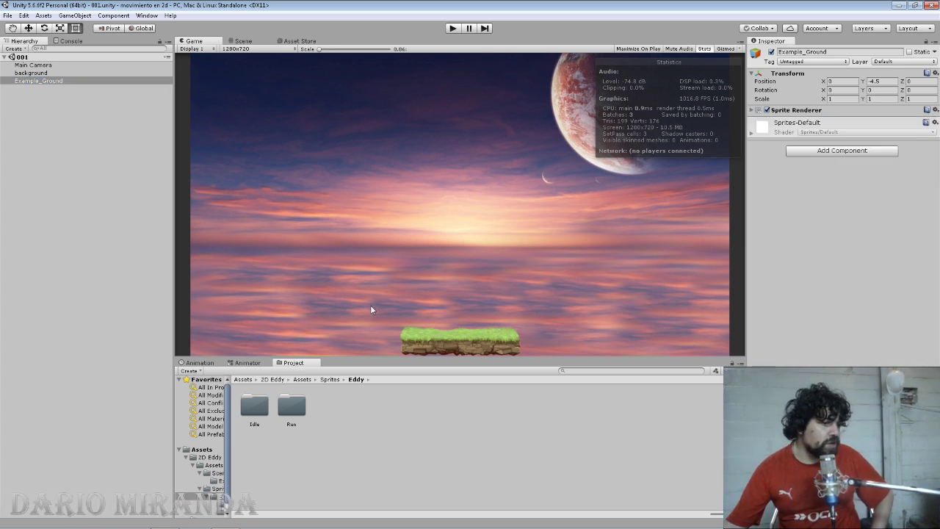
{"action": "double_click", "coordinate": [255, 402]}
{"action": "left_click", "coordinate": [257, 403]}
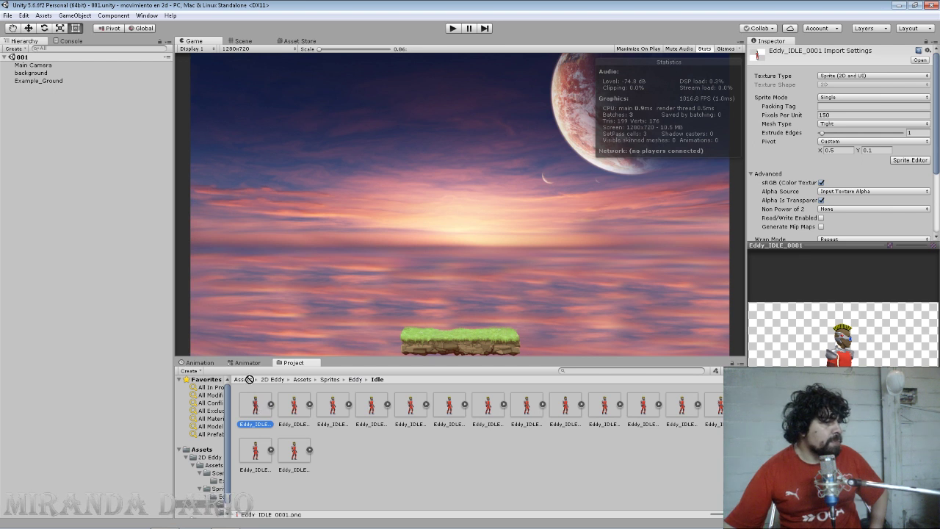
Step: Drag Eddy_IDLE_0001 into the scene and stand it on the platform at X -0.81, Y -4.05
{"action": "left_click_drag", "start_coordinate": [267, 402], "coordinate": [136, 251]}
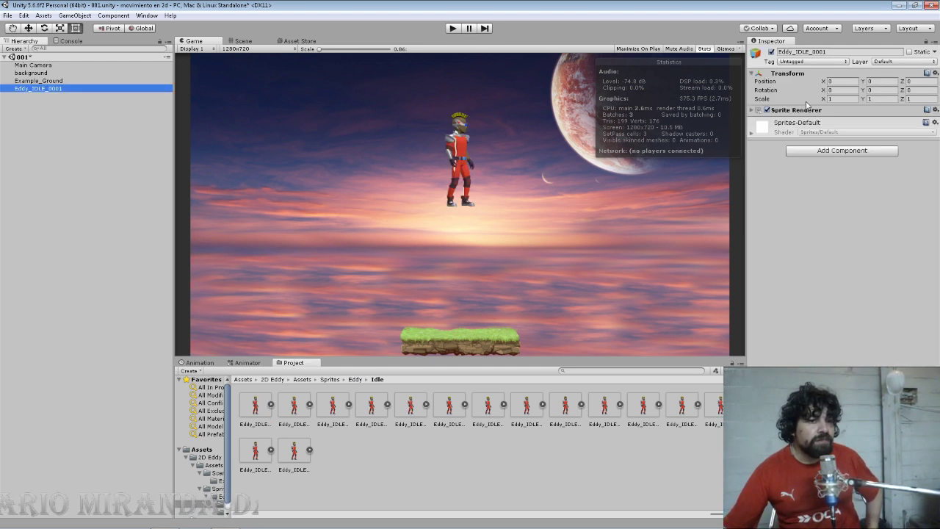
{"action": "left_click", "coordinate": [752, 109]}
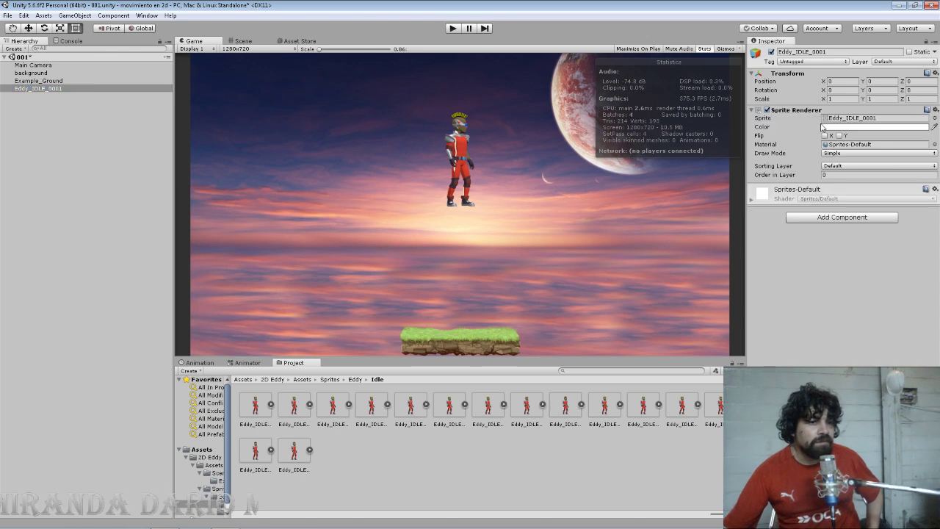
{"action": "left_click", "coordinate": [242, 40]}
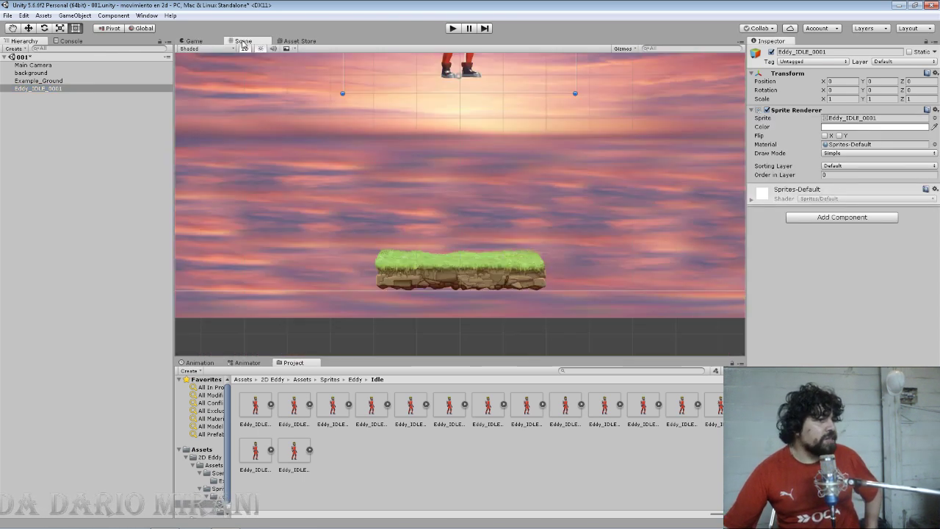
{"action": "left_click", "coordinate": [38, 88]}
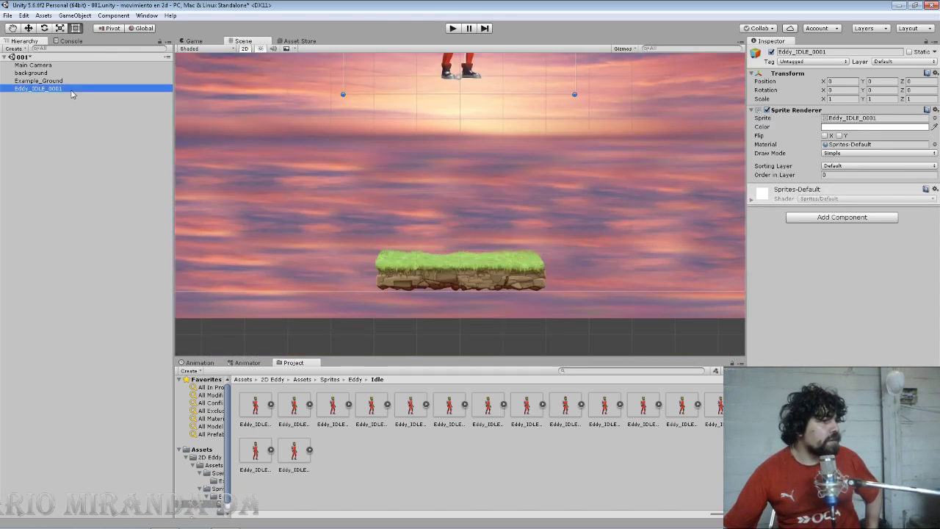
{"action": "key", "text": "f"}
{"action": "scroll", "coordinate": [355, 191], "scroll_direction": "down", "scroll_amount": 3}
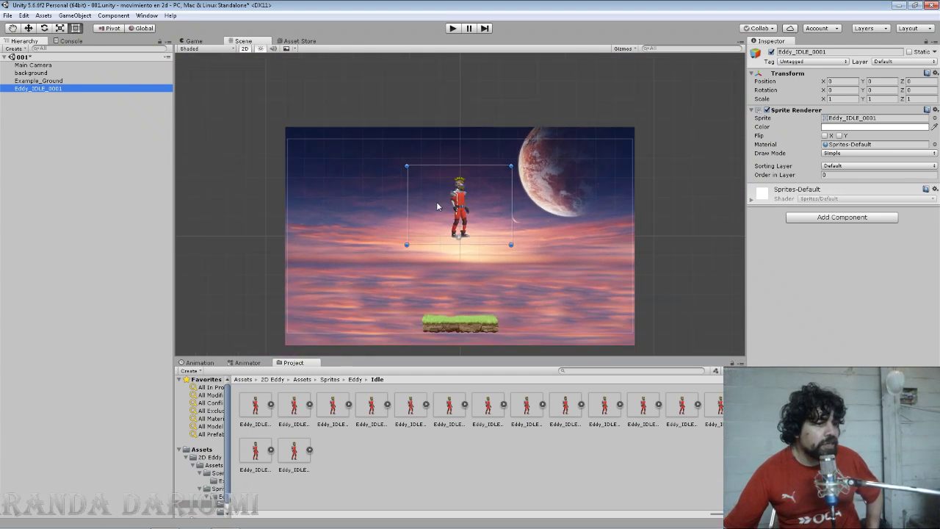
{"action": "mouse_move", "coordinate": [456, 204]}
{"action": "left_mouse_down"}
{"action": "mouse_move", "coordinate": [458, 280]}
{"action": "mouse_move", "coordinate": [441, 282]}
{"action": "left_mouse_up"}
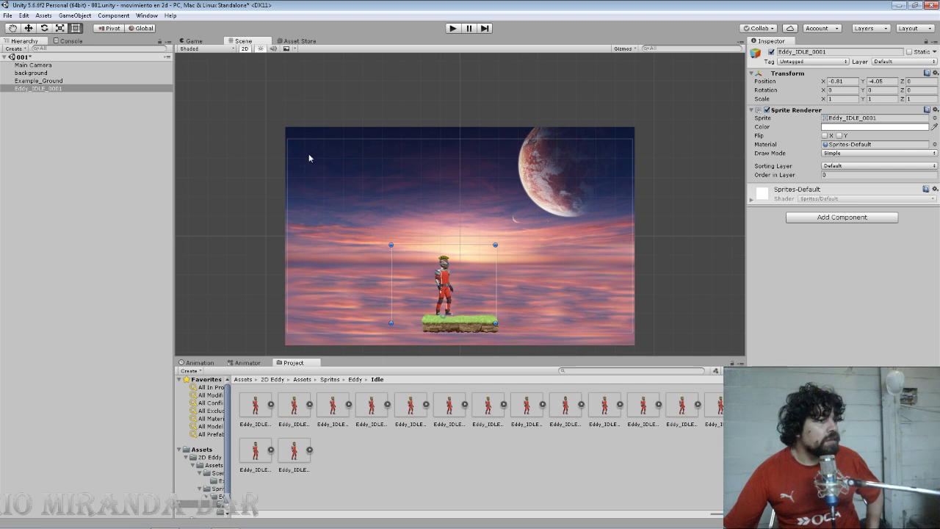
{"action": "left_click", "coordinate": [192, 42]}
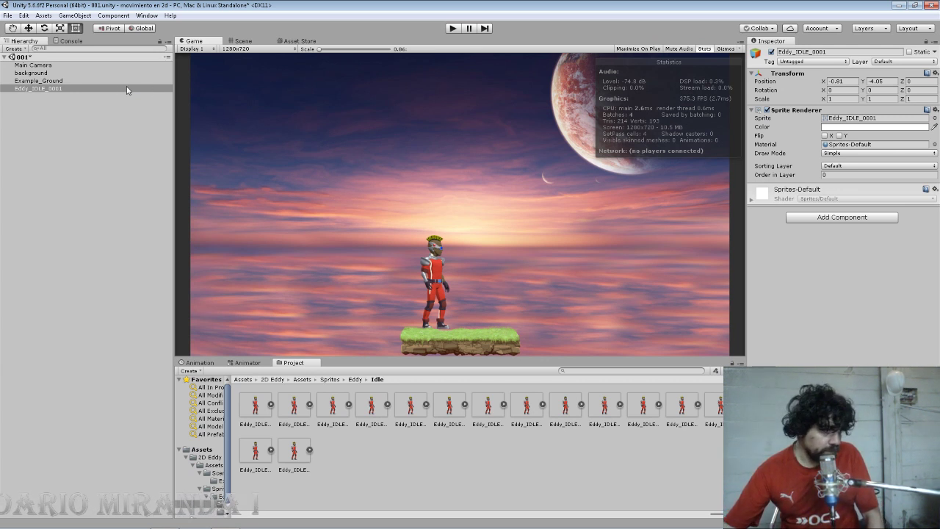
Step: Inspect the sorting layer settings of Eddy_IDLE_0001 and Example_Ground
{"action": "left_click", "coordinate": [102, 109]}
{"action": "left_click", "coordinate": [64, 89]}
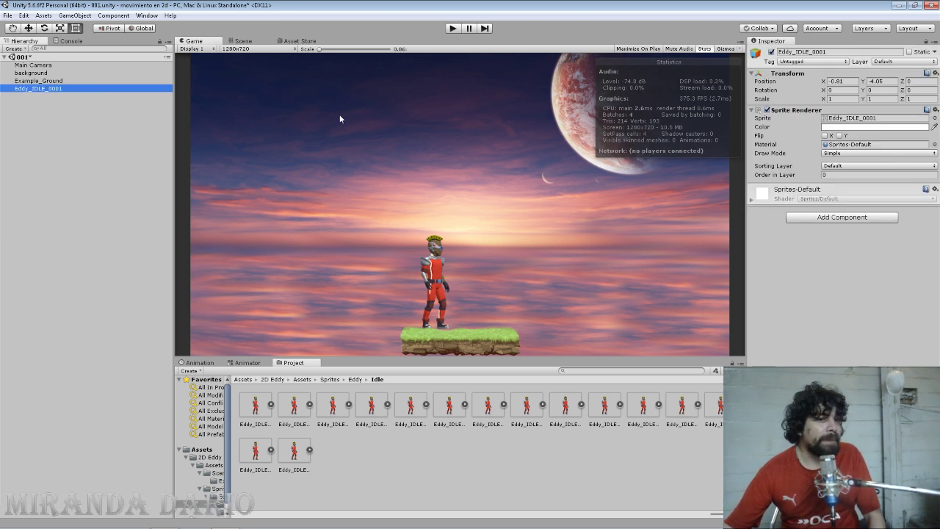
{"action": "left_click", "coordinate": [849, 165]}
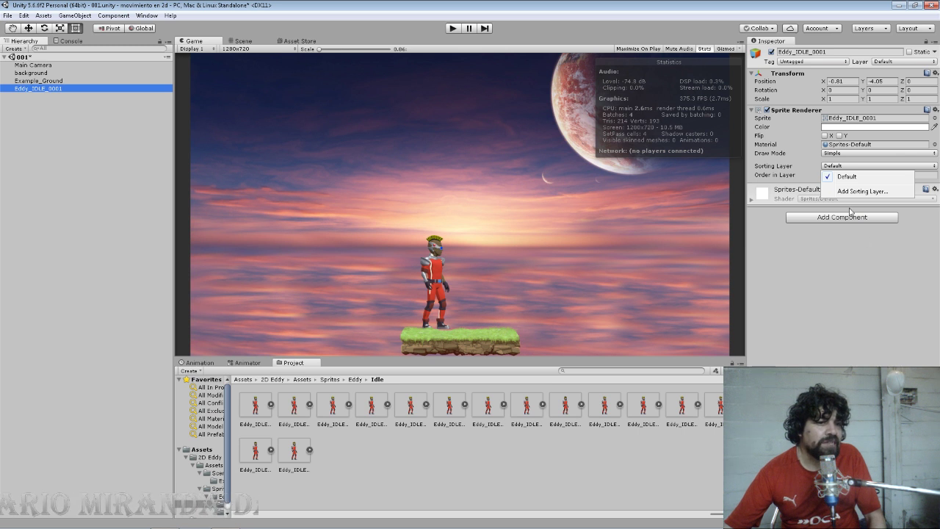
{"action": "left_click", "coordinate": [72, 82]}
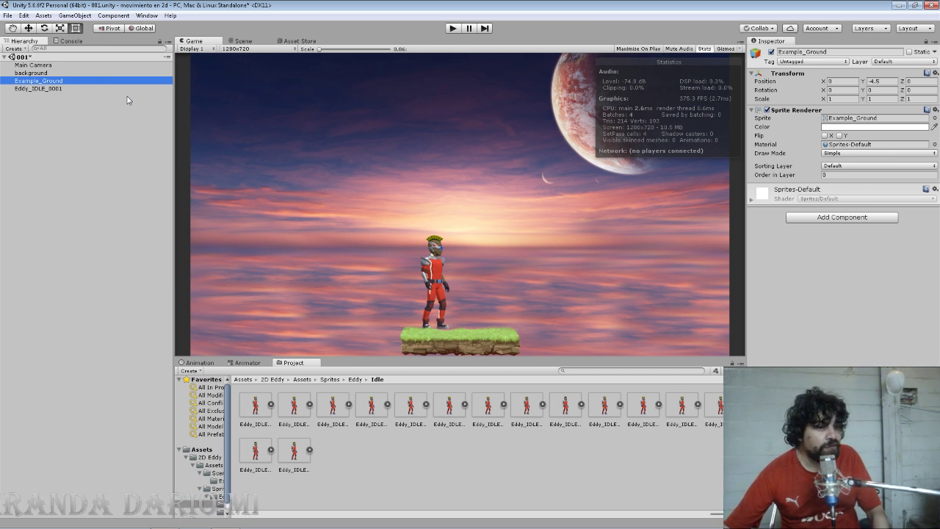
{"action": "left_click", "coordinate": [79, 88]}
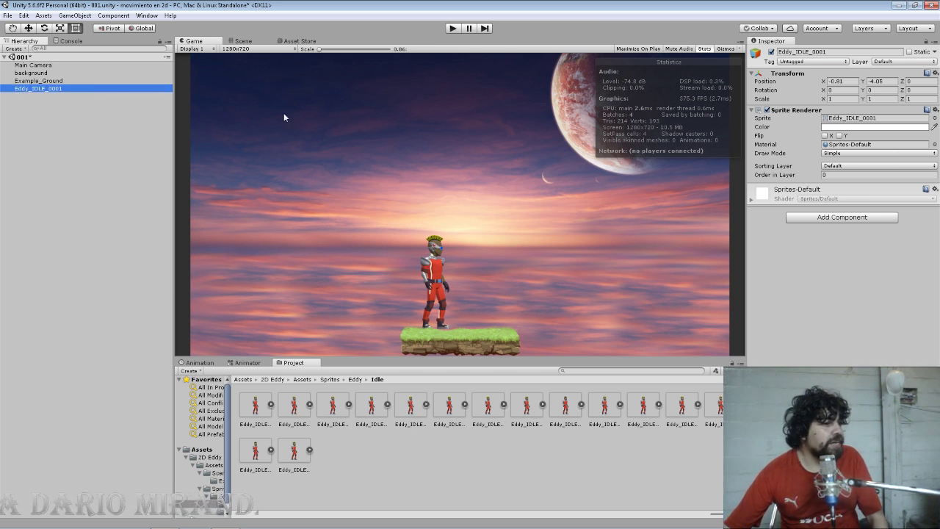
Step: Add a new sorting layer named interactivos through Add Sorting Layer..
{"action": "left_click", "coordinate": [855, 166]}
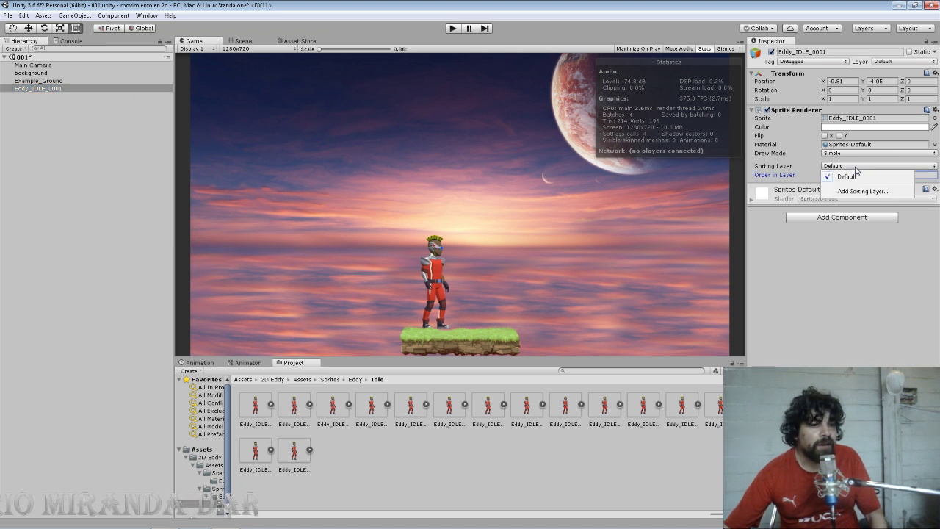
{"action": "left_click", "coordinate": [856, 192]}
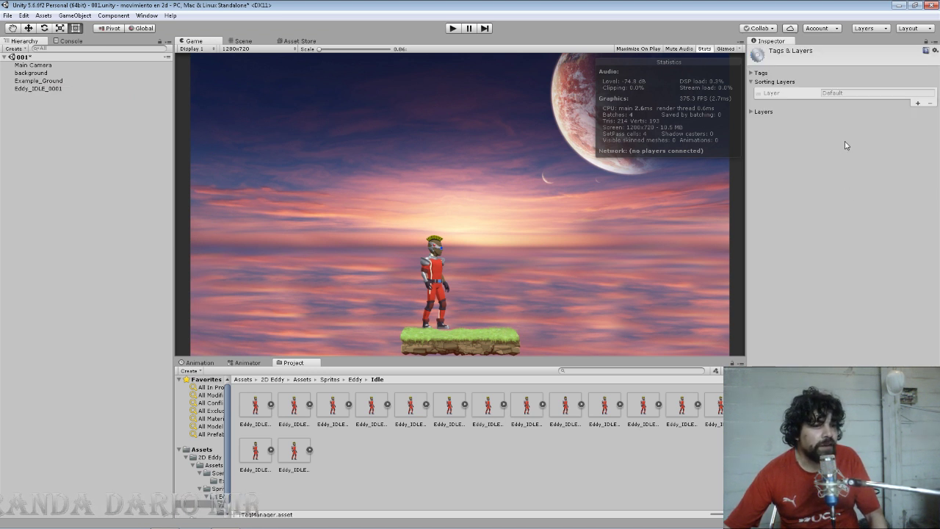
{"action": "left_click", "coordinate": [918, 104]}
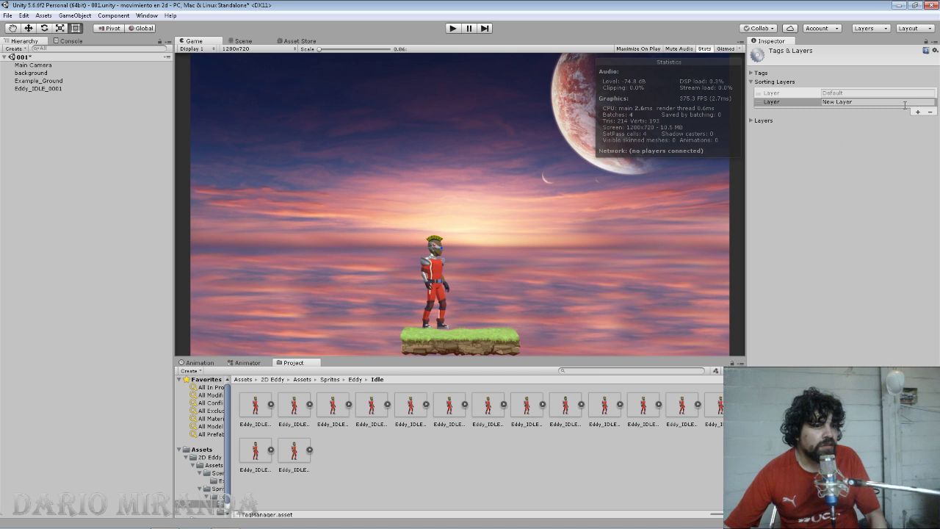
{"action": "left_click", "coordinate": [904, 103]}
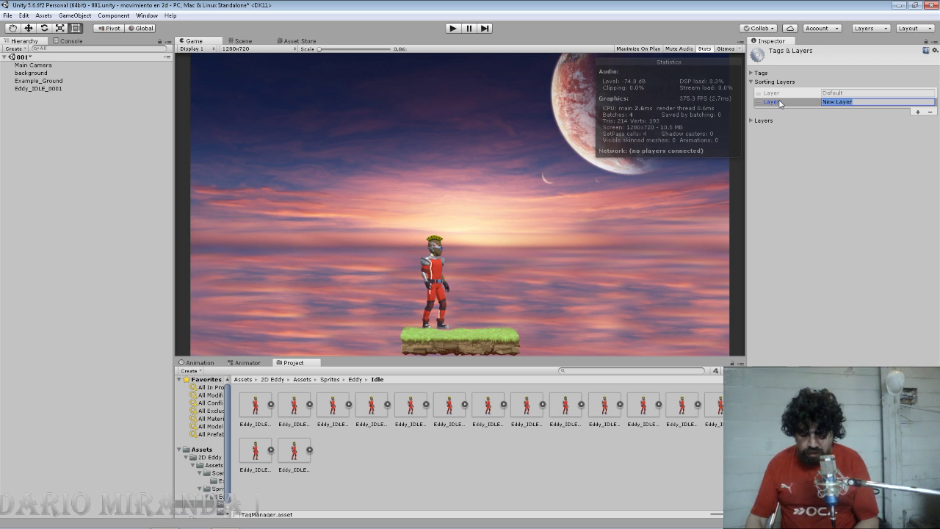
{"action": "type", "text": "intera"}
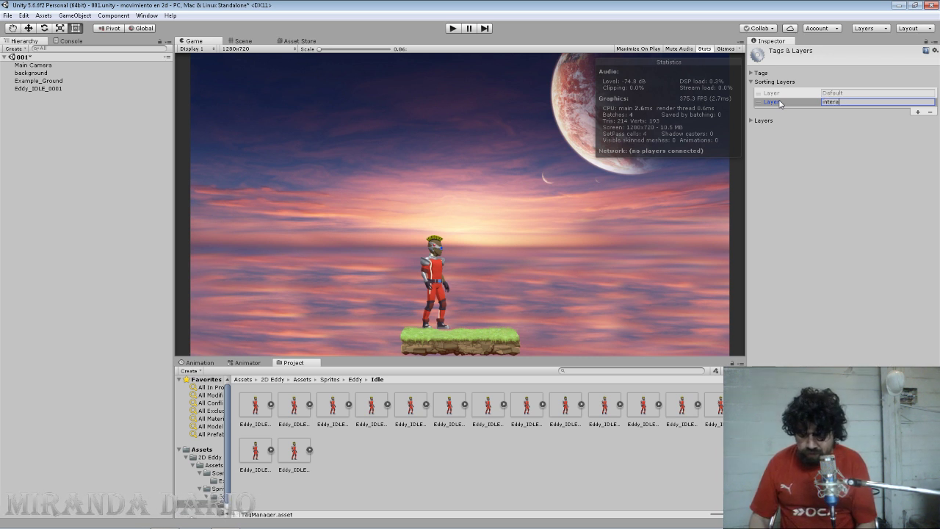
{"action": "type", "text": "ctivbo"}
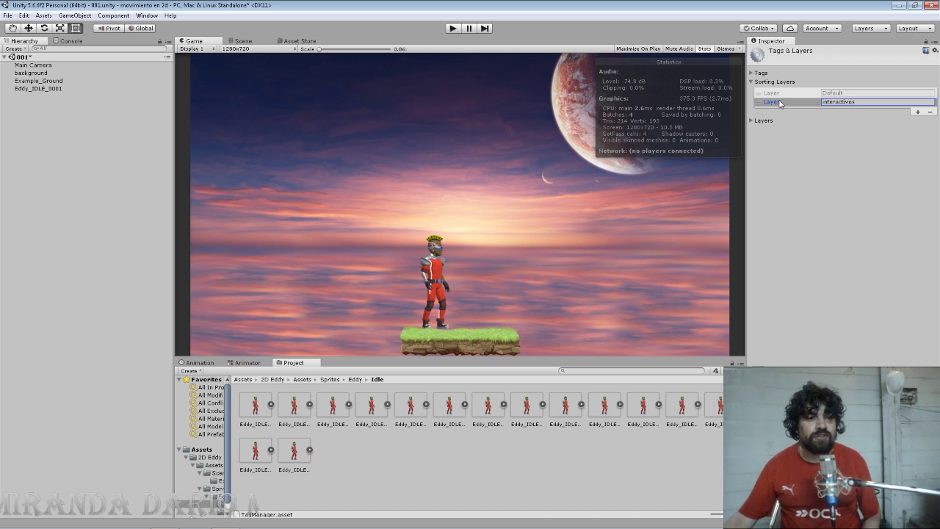
{"action": "key", "text": "Return"}
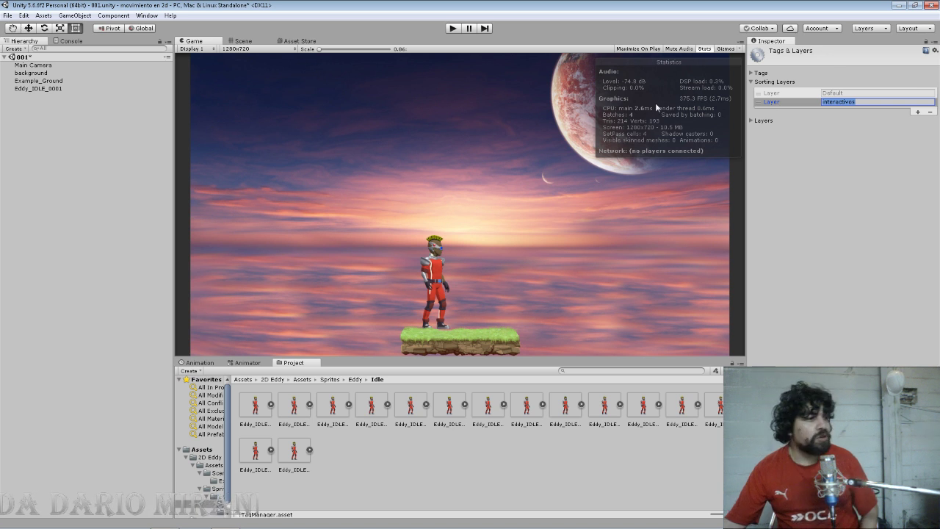
{"action": "left_click", "coordinate": [62, 89]}
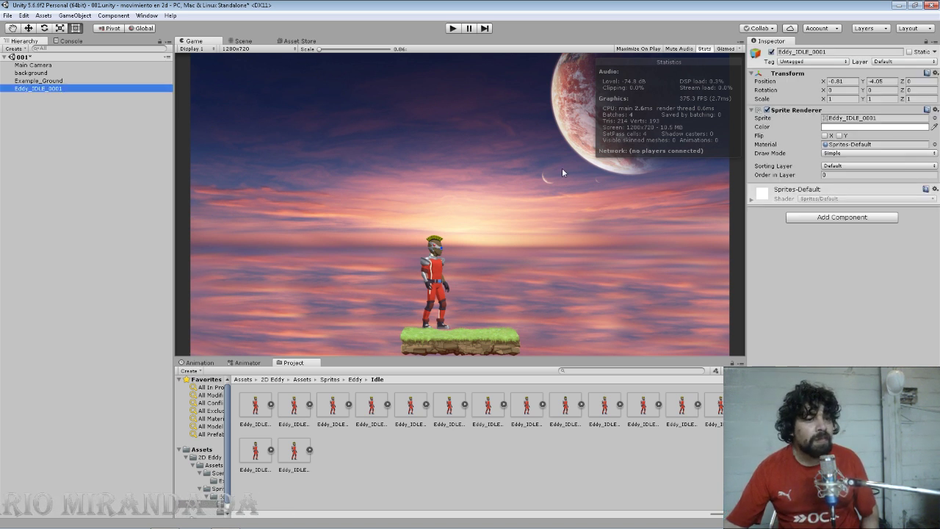
Step: Put Eddy_IDLE_0001 on the interactivos sorting layer, then reselect the ground object
{"action": "left_click", "coordinate": [853, 174]}
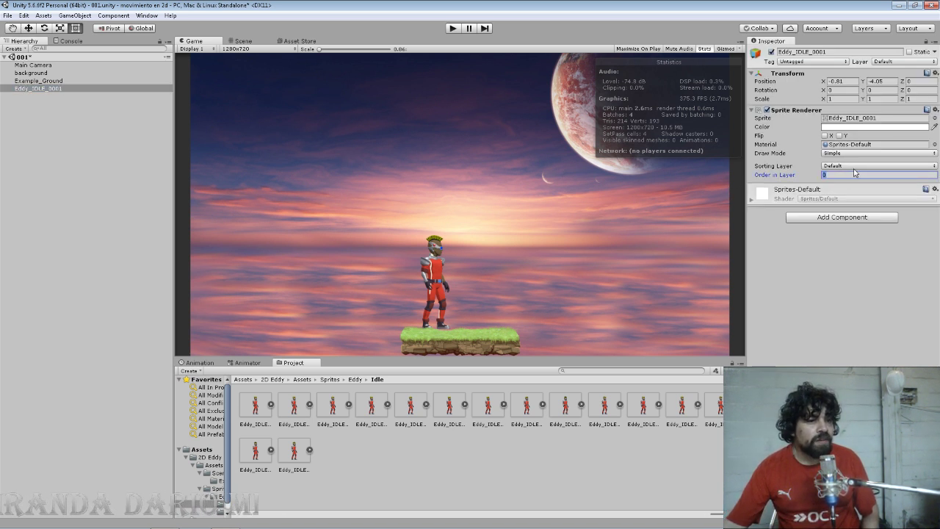
{"action": "left_click", "coordinate": [856, 166]}
{"action": "left_click", "coordinate": [854, 188]}
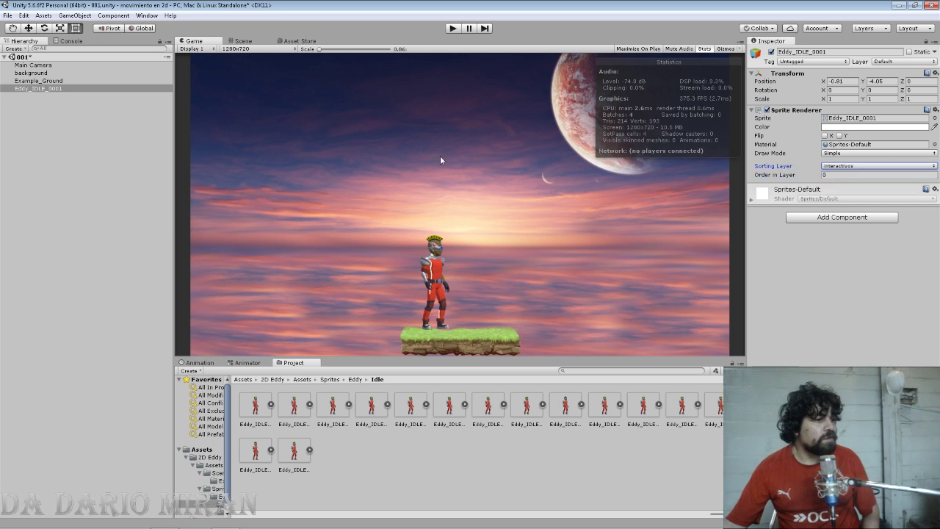
{"action": "left_click", "coordinate": [109, 81]}
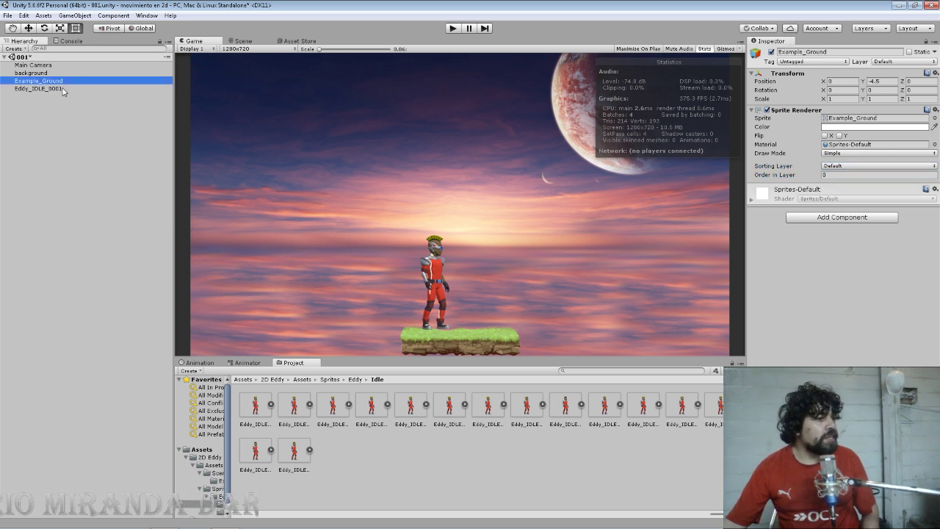
{"action": "left_click", "coordinate": [62, 89]}
{"action": "left_click", "coordinate": [52, 73]}
{"action": "left_click", "coordinate": [55, 81]}
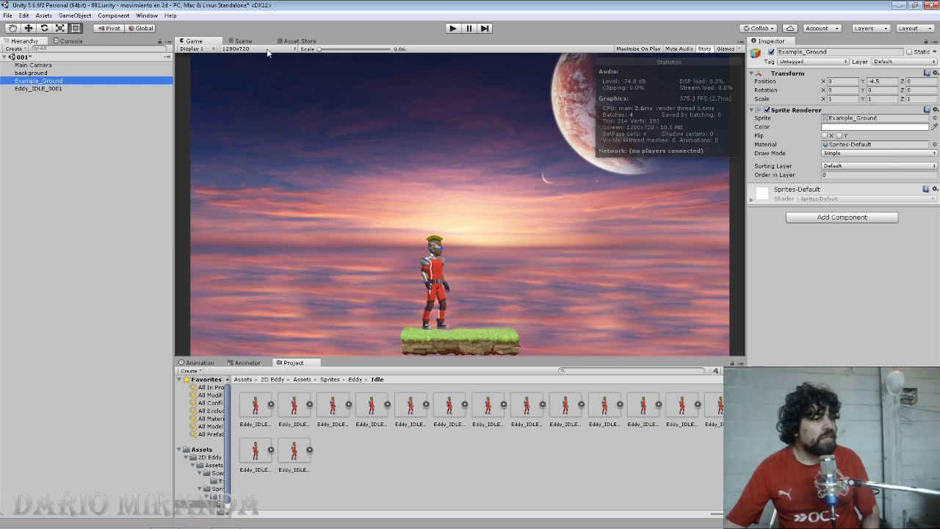
Step: Rename Example_Ground to Ground and assign it the interactivos sorting layer
{"action": "left_click", "coordinate": [801, 52]}
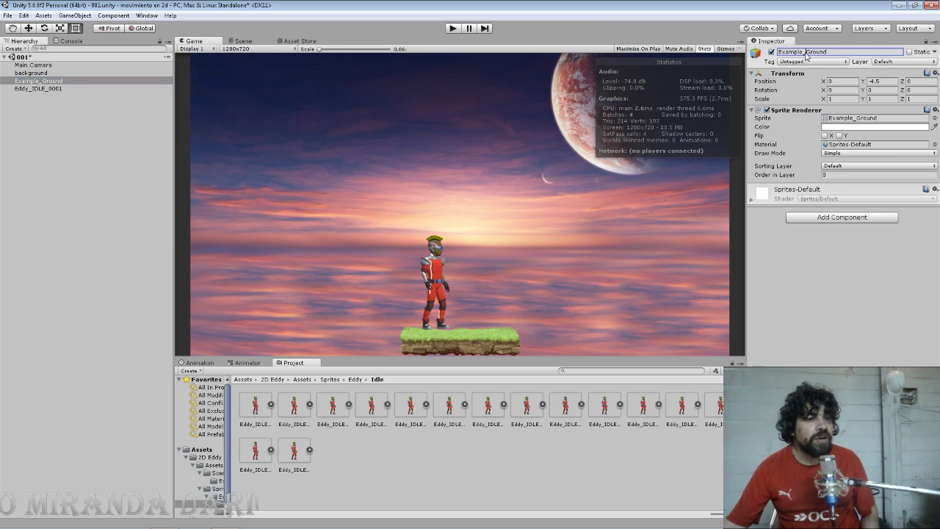
{"action": "key", "text": "BackSpace"}
{"action": "key", "text": "BackSpace"}
{"action": "key", "text": "BackSpace"}
{"action": "key", "text": "Return"}
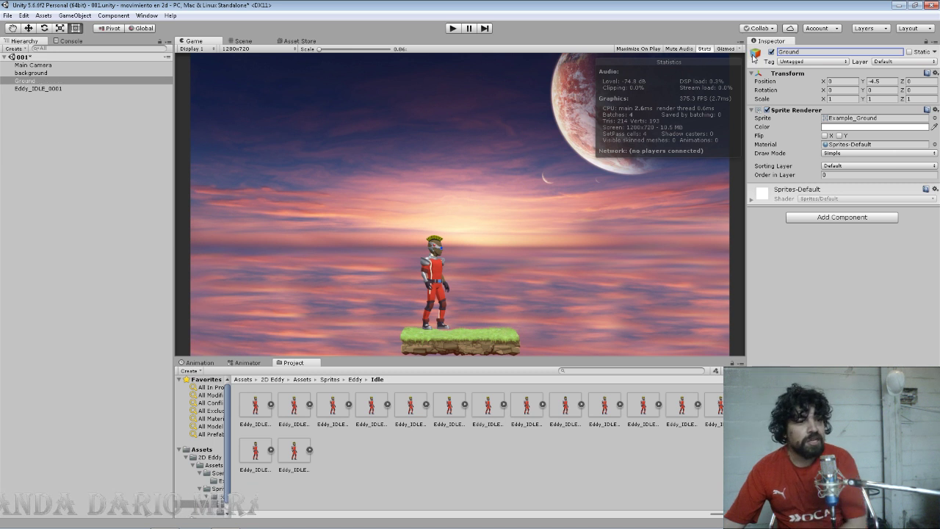
{"action": "left_click", "coordinate": [905, 165]}
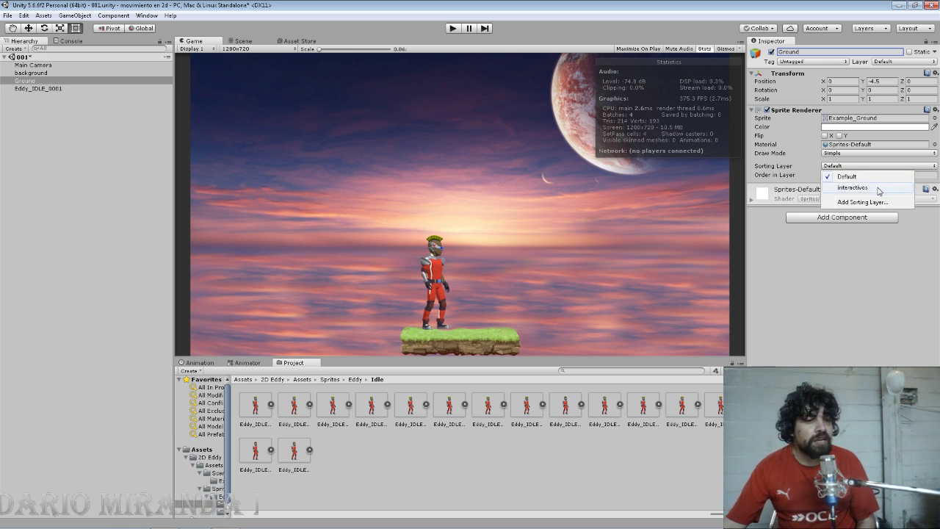
{"action": "left_click", "coordinate": [876, 188]}
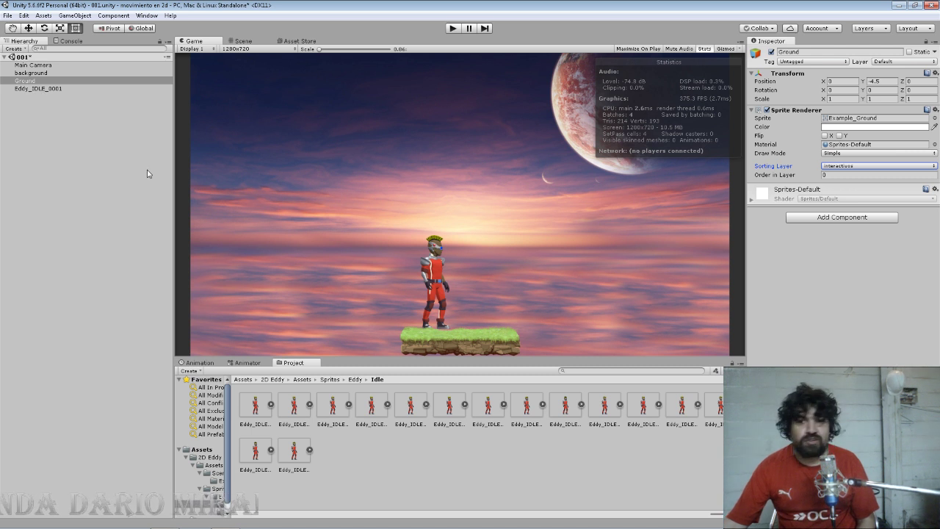
{"action": "left_click", "coordinate": [62, 89]}
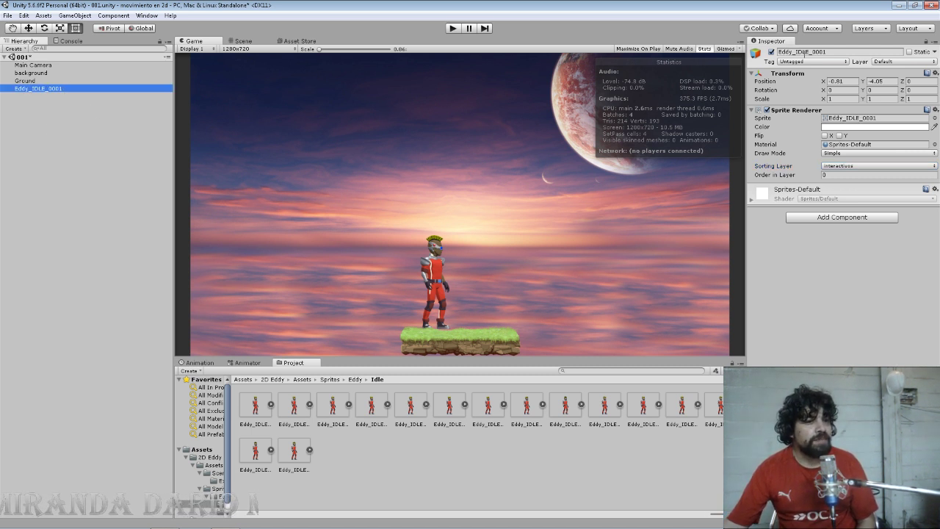
Step: Rename the Eddy_IDLE_0001 object to 'player' in the Inspector
{"action": "left_click", "coordinate": [816, 52]}
{"action": "type", "text": "pla"}
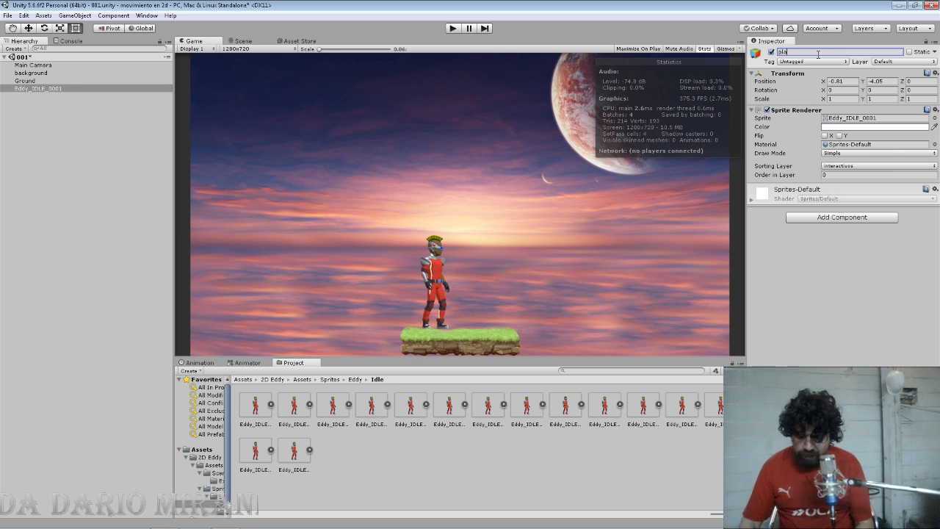
{"action": "type", "text": "yer"}
{"action": "key", "text": "Return"}
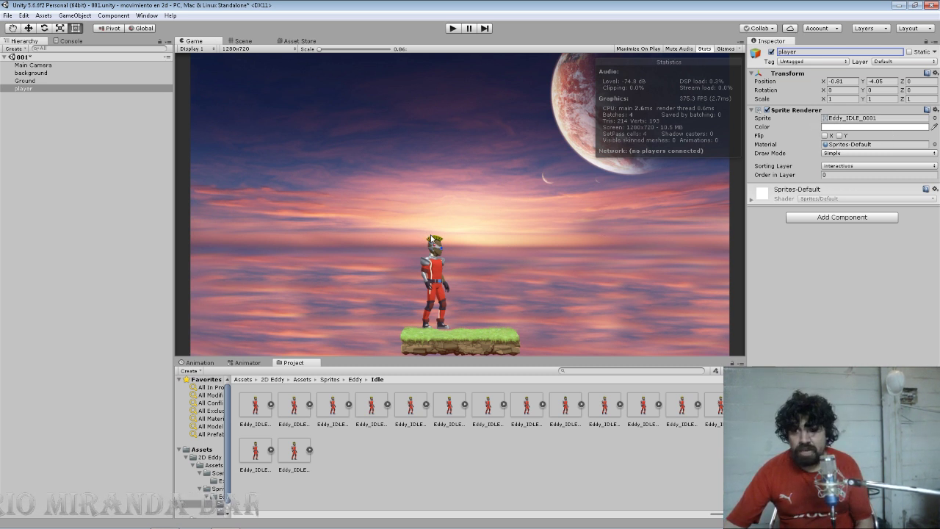
Step: Select all 15 idle sprite frames in the Project panel
{"action": "left_click", "coordinate": [294, 449]}
{"action": "left_click", "coordinate": [261, 410]}
{"action": "left_click", "coordinate": [290, 406]}
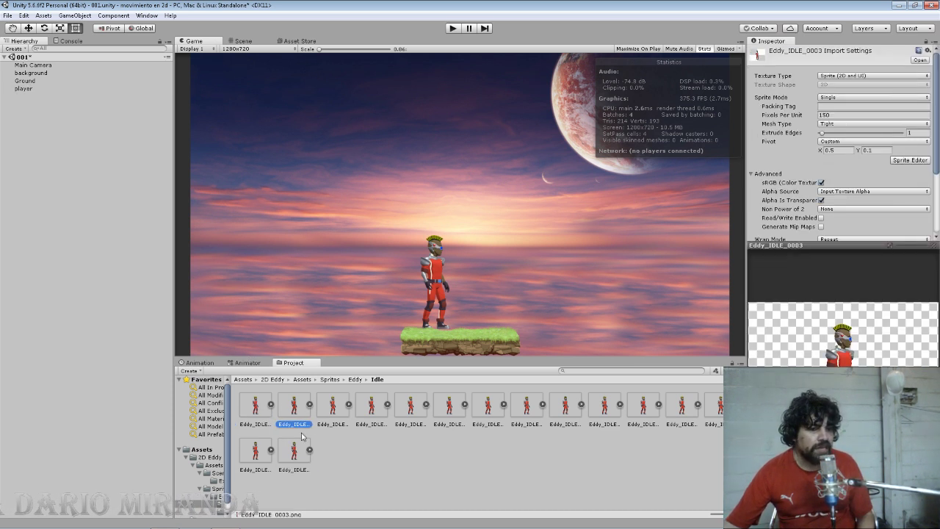
{"action": "left_click", "coordinate": [248, 416]}
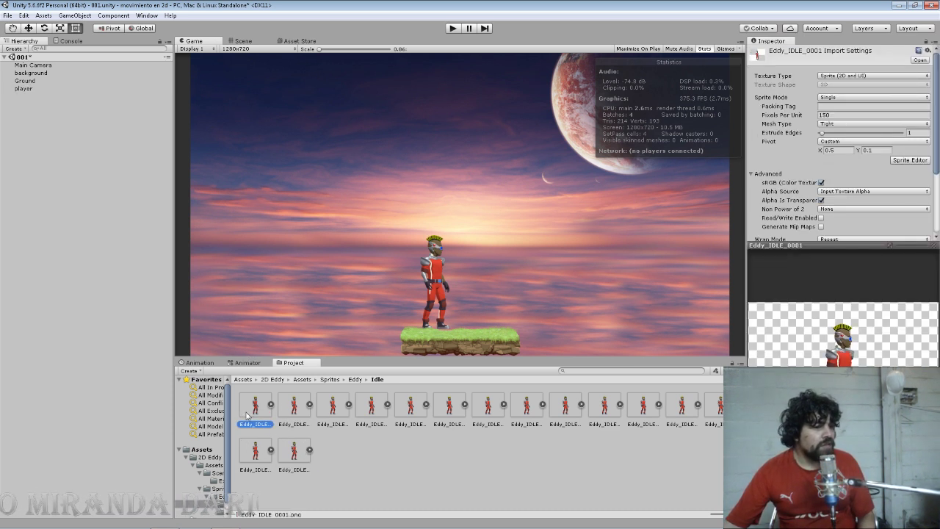
{"action": "left_click", "coordinate": [299, 443], "text": "shift"}
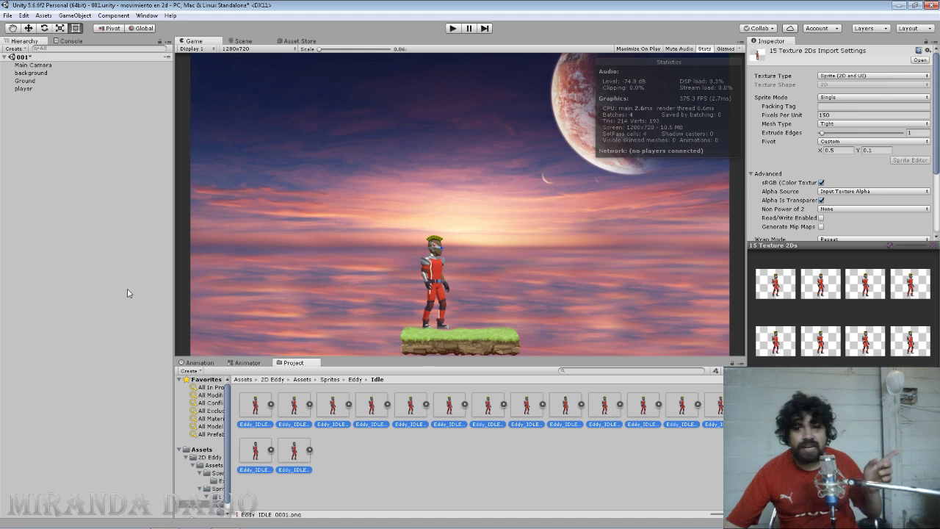
Step: Drag the idle frames onto player and create an 'animacion' folder inside Assets
{"action": "mouse_move", "coordinate": [202, 400]}
{"action": "left_mouse_down"}
{"action": "mouse_move", "coordinate": [93, 185]}
{"action": "mouse_move", "coordinate": [25, 91]}
{"action": "left_mouse_up"}
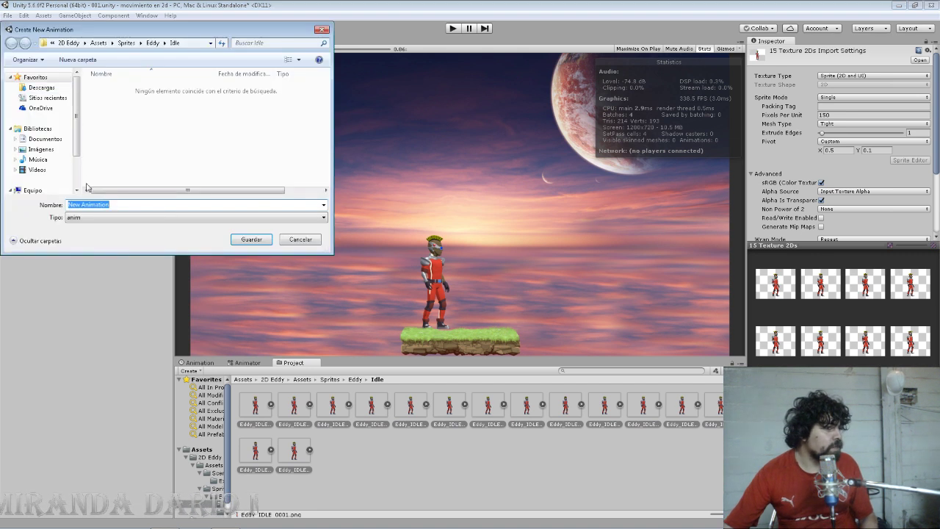
{"action": "left_click", "coordinate": [73, 42]}
{"action": "right_click", "coordinate": [123, 130]}
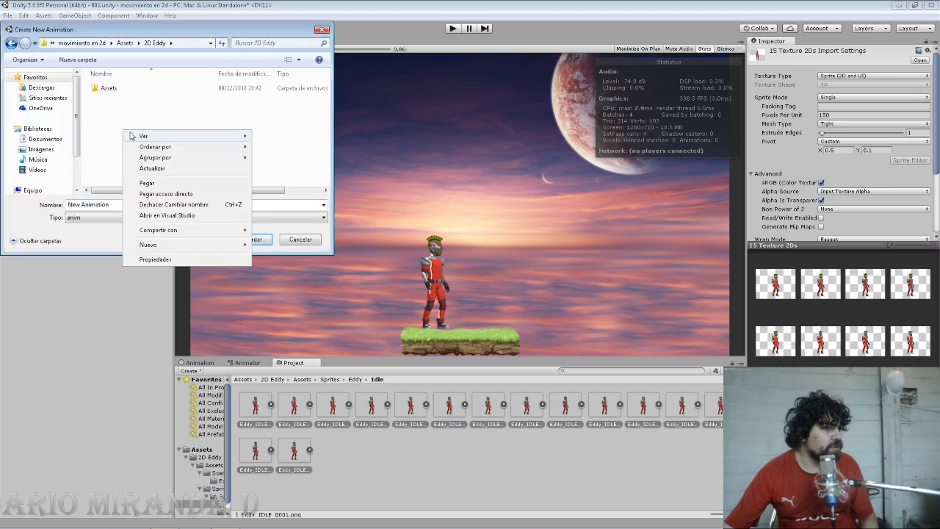
{"action": "left_click", "coordinate": [167, 171]}
{"action": "double_click", "coordinate": [109, 88]}
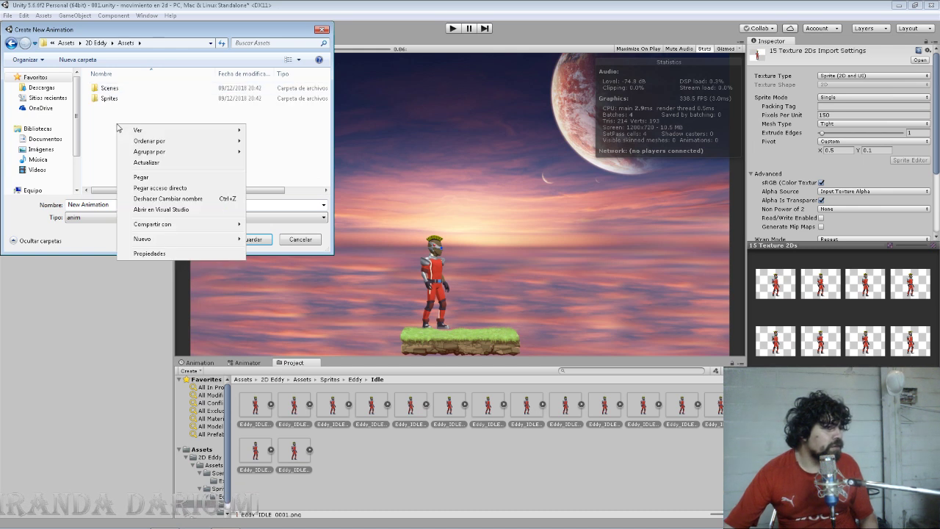
{"action": "right_click", "coordinate": [118, 125]}
{"action": "mouse_move", "coordinate": [218, 239]}
{"action": "left_click", "coordinate": [269, 241]}
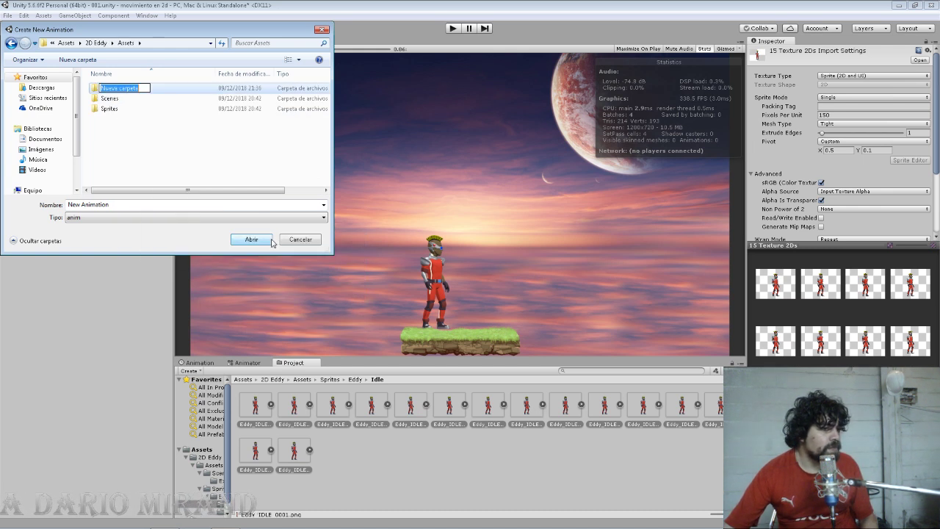
{"action": "type", "text": "ani"}
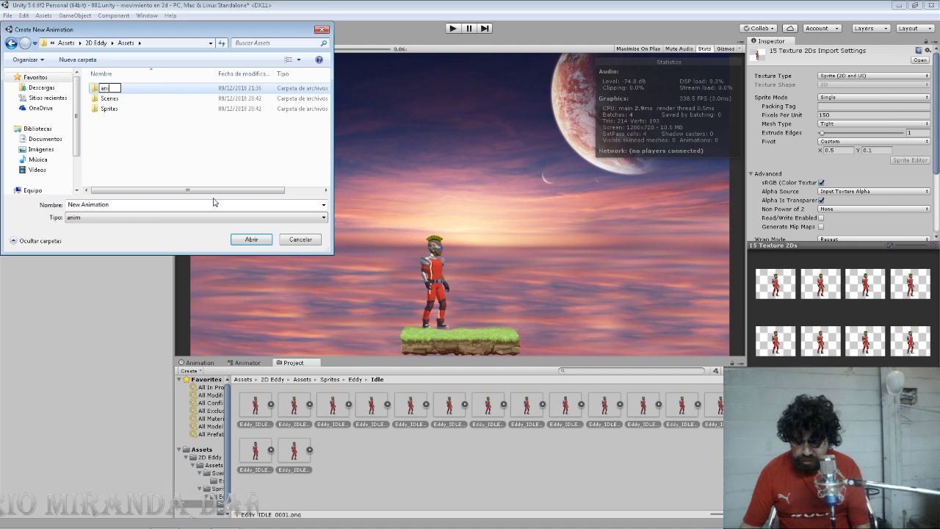
{"action": "type", "text": "macionew"}
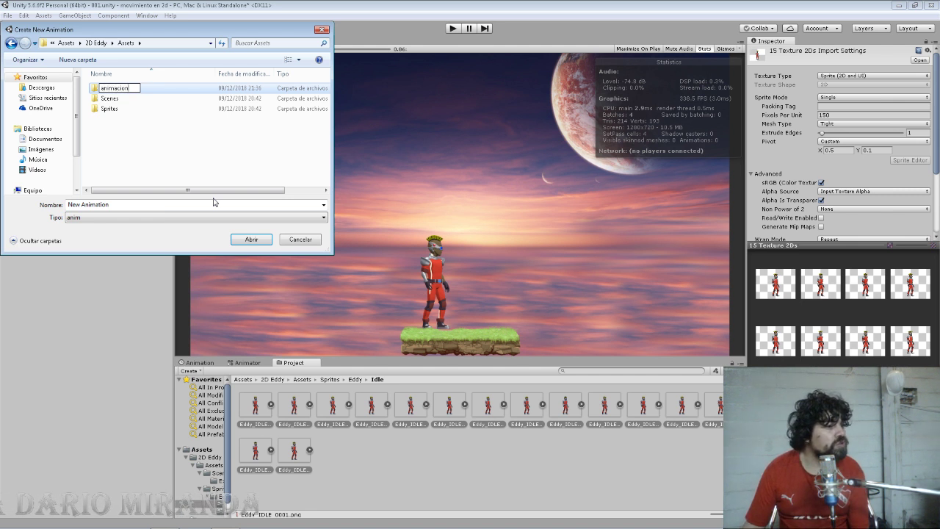
{"action": "key", "text": "Return"}
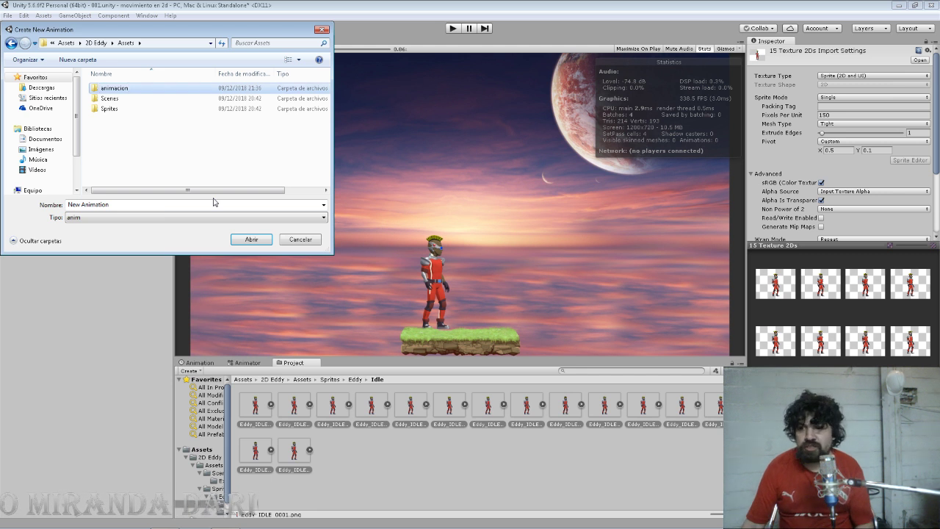
Step: Save the new animation clip as 'idle' in the animacion folder
{"action": "double_click", "coordinate": [173, 89]}
{"action": "left_click", "coordinate": [158, 206]}
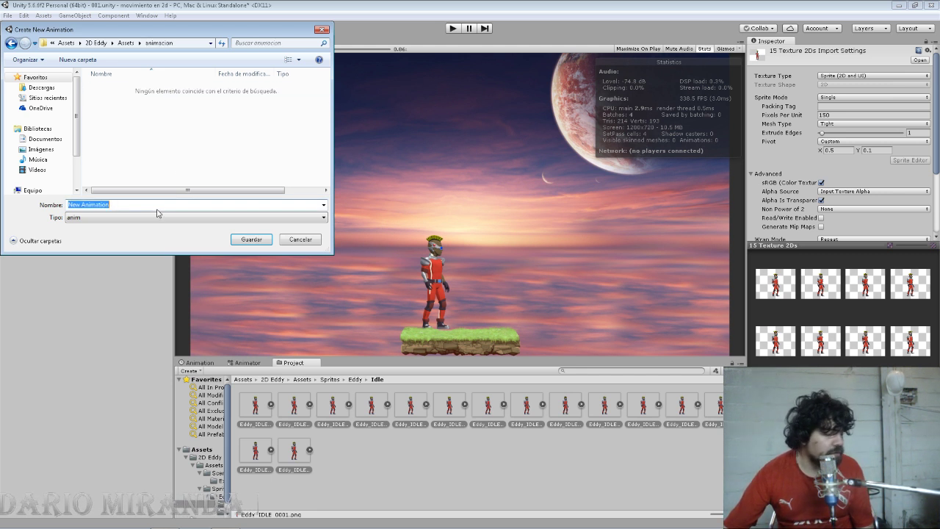
{"action": "type", "text": "idle"}
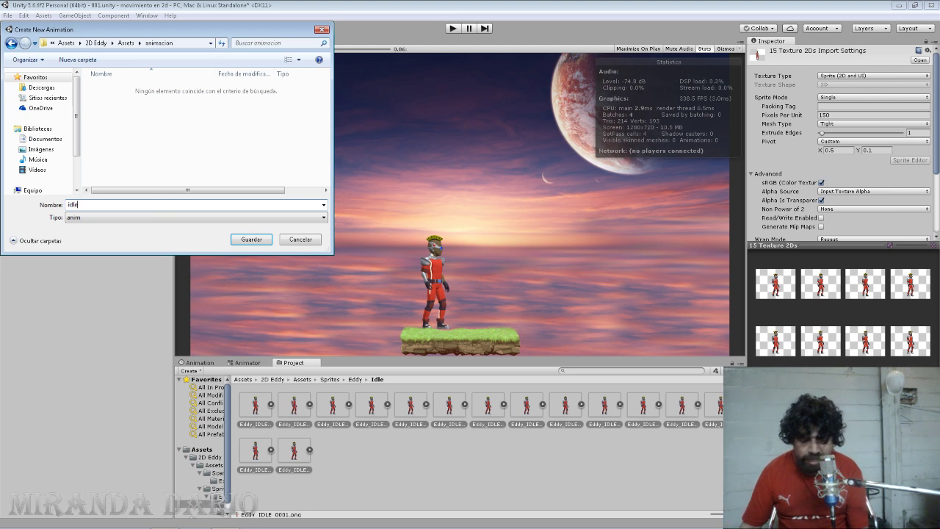
{"action": "key", "text": "Return"}
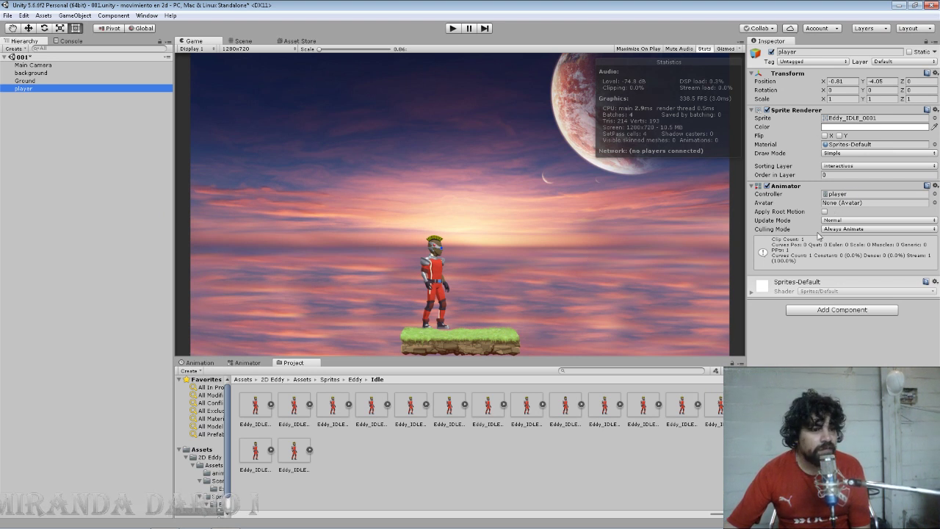
Step: Browse to 2D Eddy/Assets/animacion and inspect the idle clip and player controller
{"action": "left_click", "coordinate": [256, 378]}
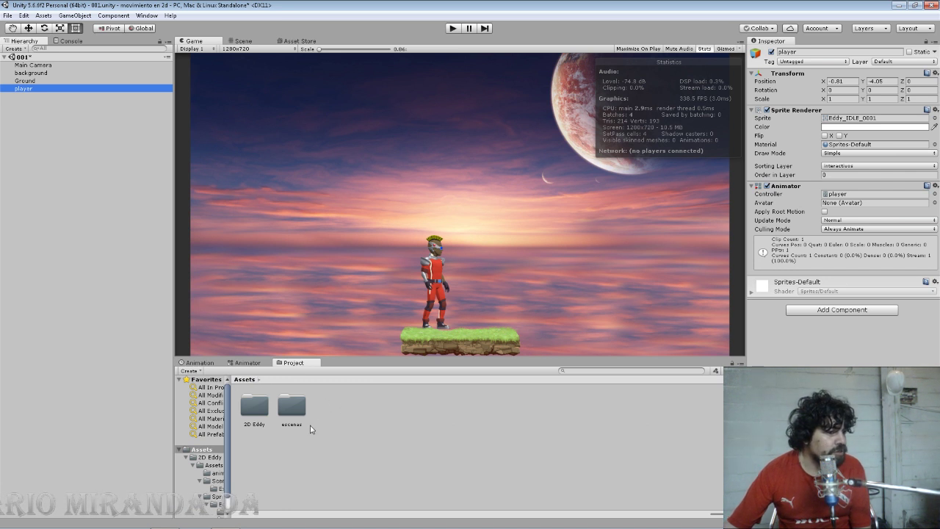
{"action": "double_click", "coordinate": [291, 406]}
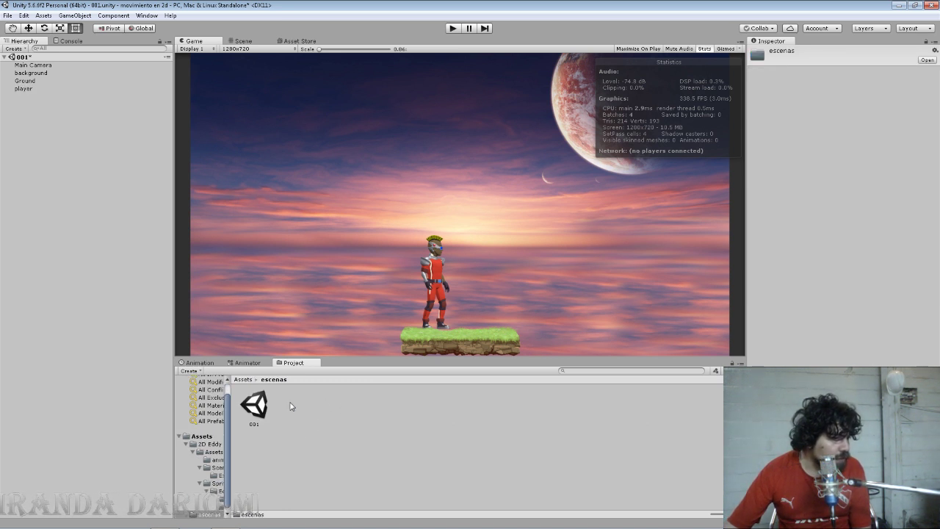
{"action": "left_click", "coordinate": [243, 379]}
{"action": "double_click", "coordinate": [255, 408]}
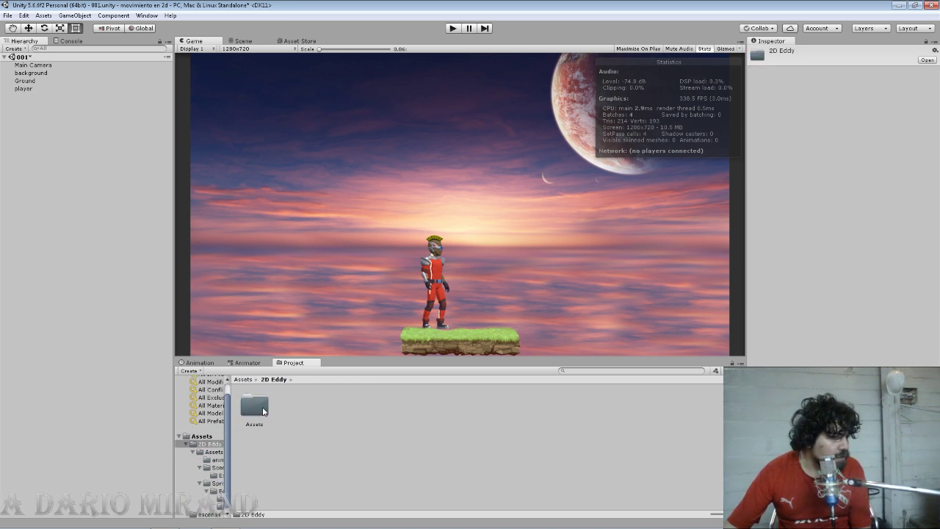
{"action": "double_click", "coordinate": [263, 411]}
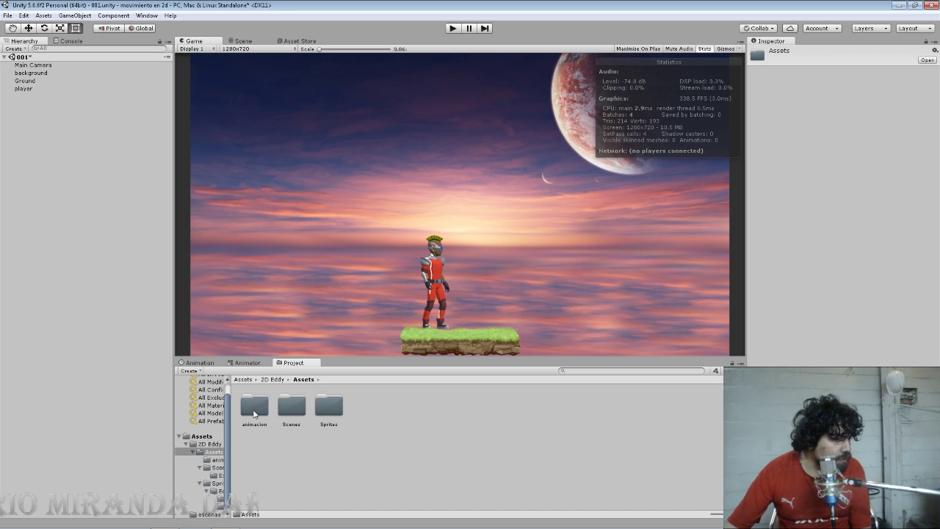
{"action": "double_click", "coordinate": [254, 408]}
{"action": "left_click", "coordinate": [246, 405]}
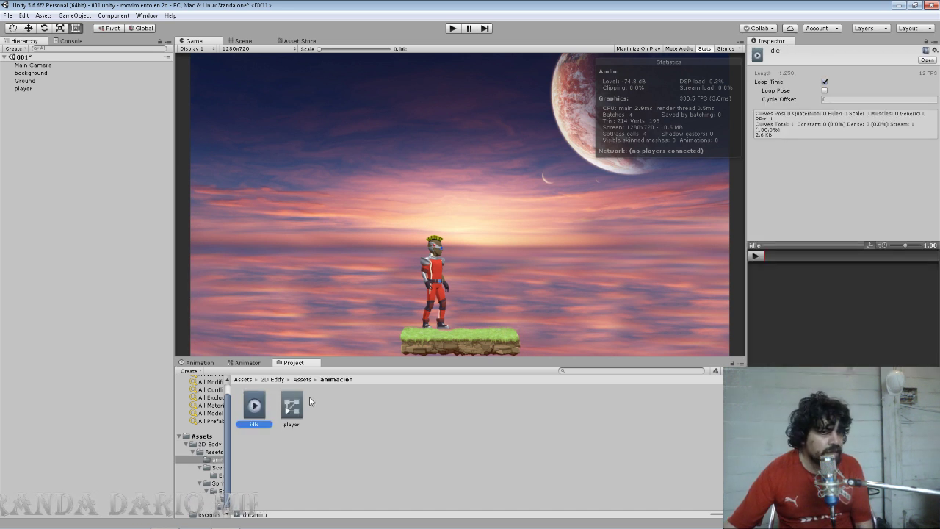
{"action": "left_click", "coordinate": [298, 413]}
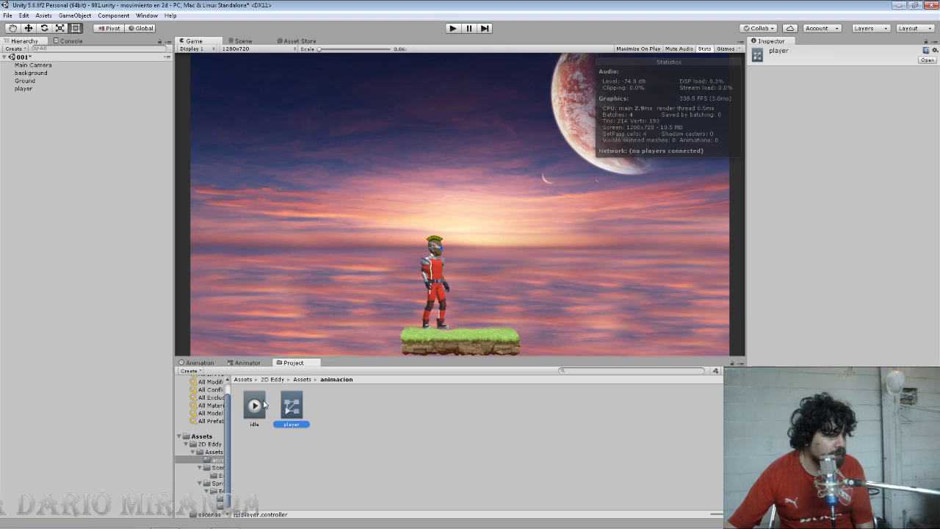
Step: Go back up to the top-level Assets folder and pick 2D Eddy
{"action": "left_click", "coordinate": [274, 379]}
{"action": "left_click", "coordinate": [243, 379]}
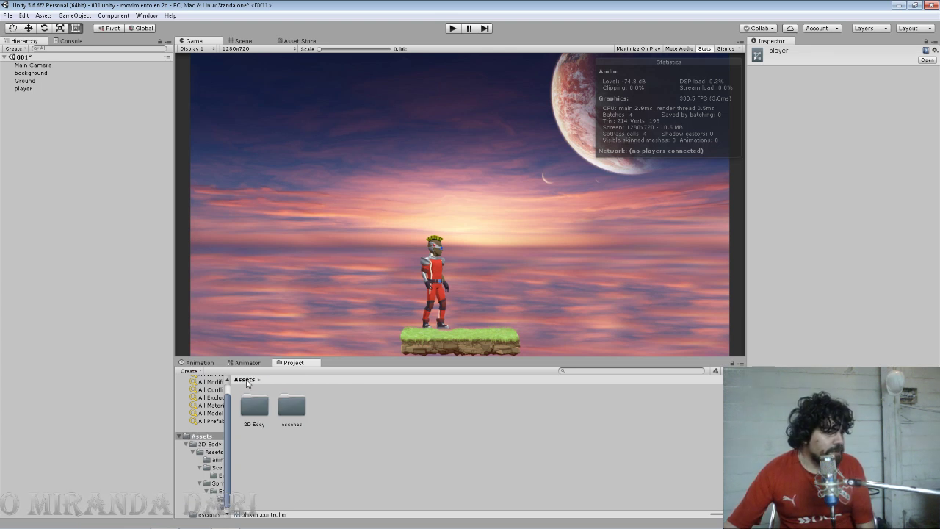
{"action": "left_click", "coordinate": [254, 405]}
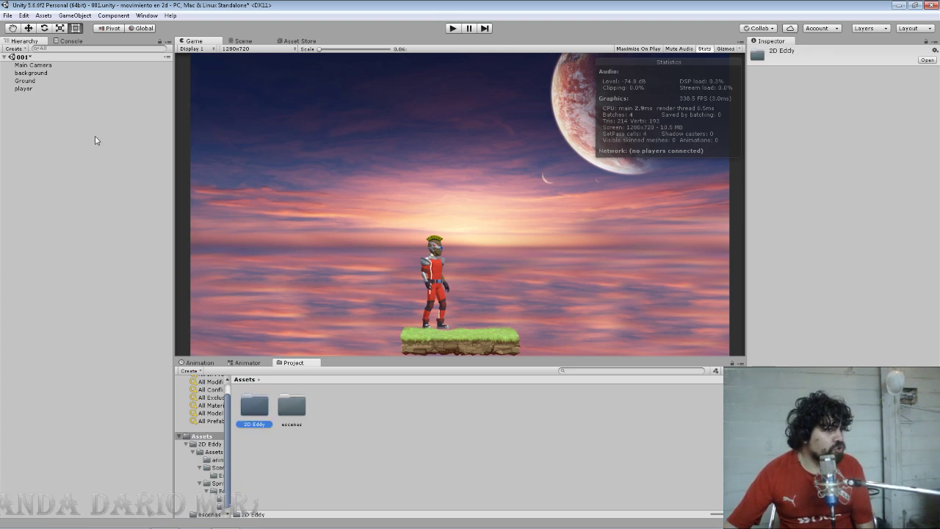
Step: Save scene 001 and glance at the Scene and Game views
{"action": "right_click", "coordinate": [36, 58]}
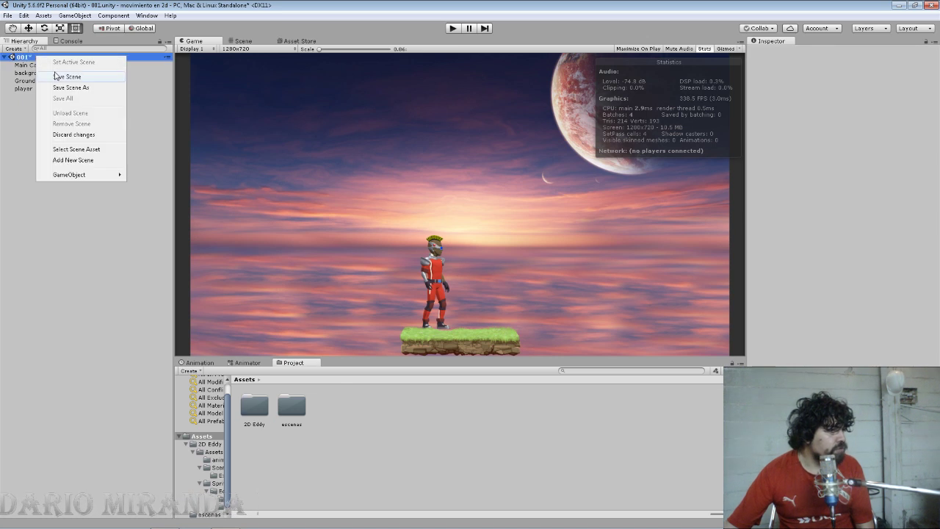
{"action": "left_click", "coordinate": [57, 75]}
{"action": "left_click", "coordinate": [242, 41]}
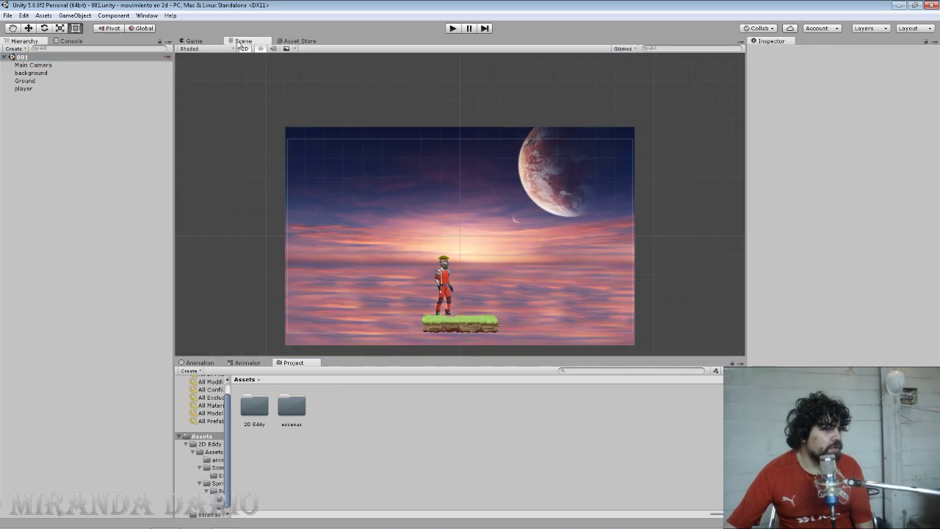
{"action": "left_click", "coordinate": [195, 41]}
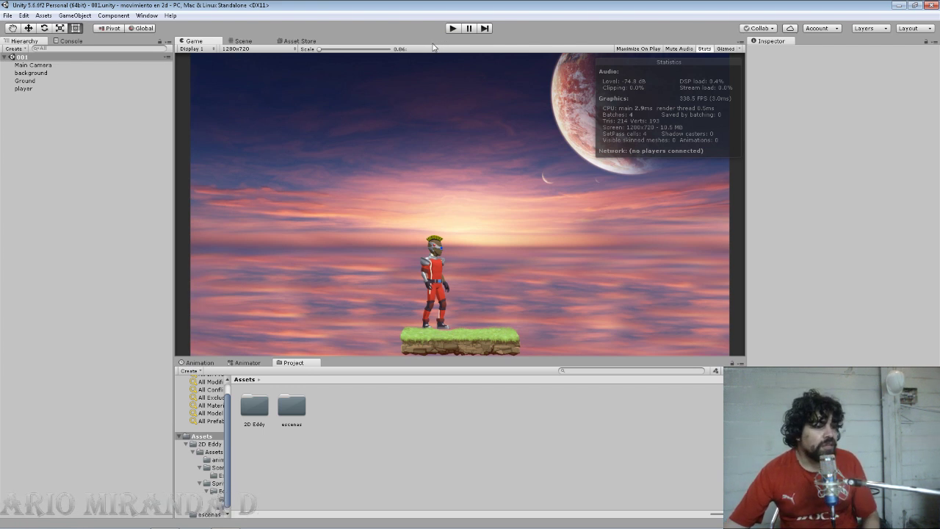
Step: Play-test the scene, stop it, and show the Animator window
{"action": "left_click", "coordinate": [453, 29]}
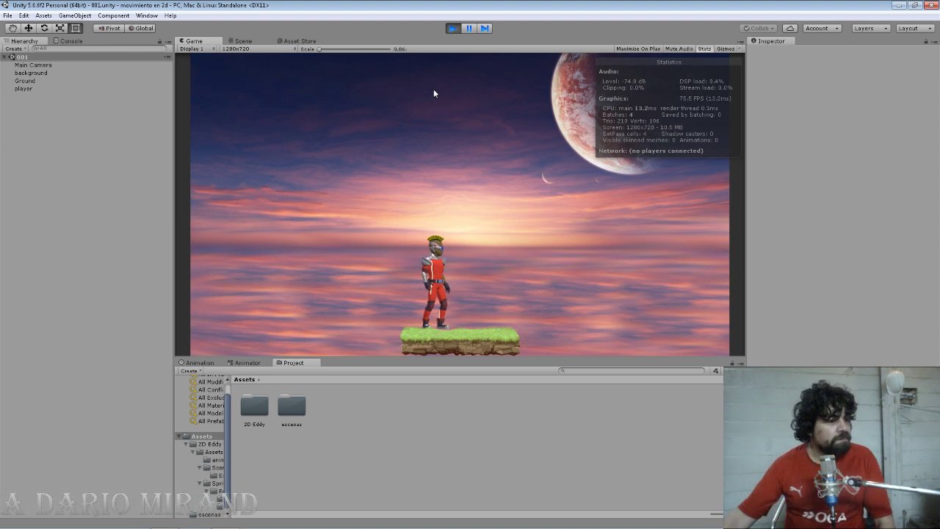
{"action": "left_click", "coordinate": [451, 29]}
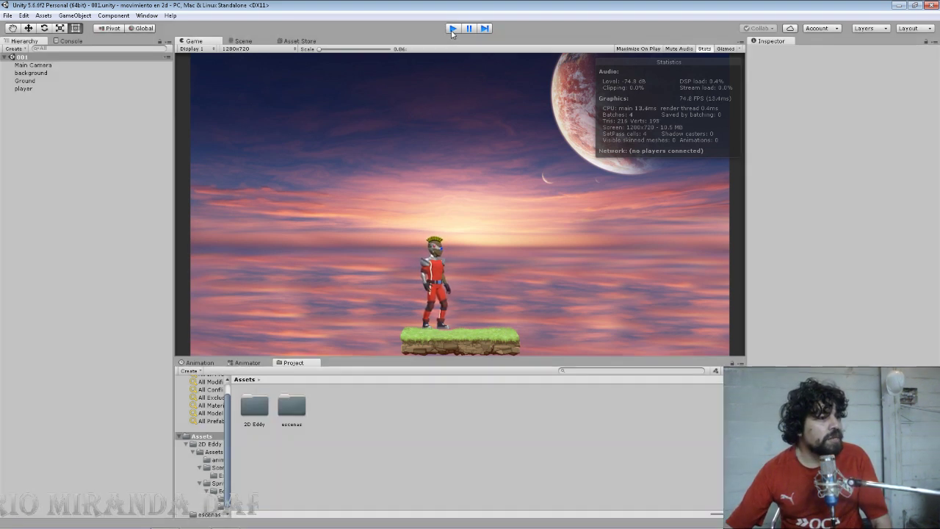
{"action": "left_click", "coordinate": [235, 363]}
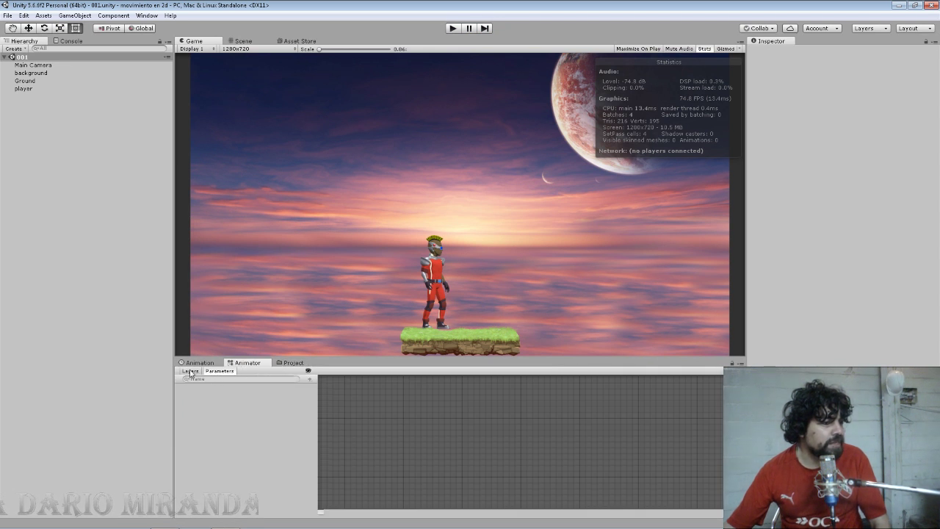
Step: With player selected, delete the idle state from the Animator base layer
{"action": "left_click", "coordinate": [29, 89]}
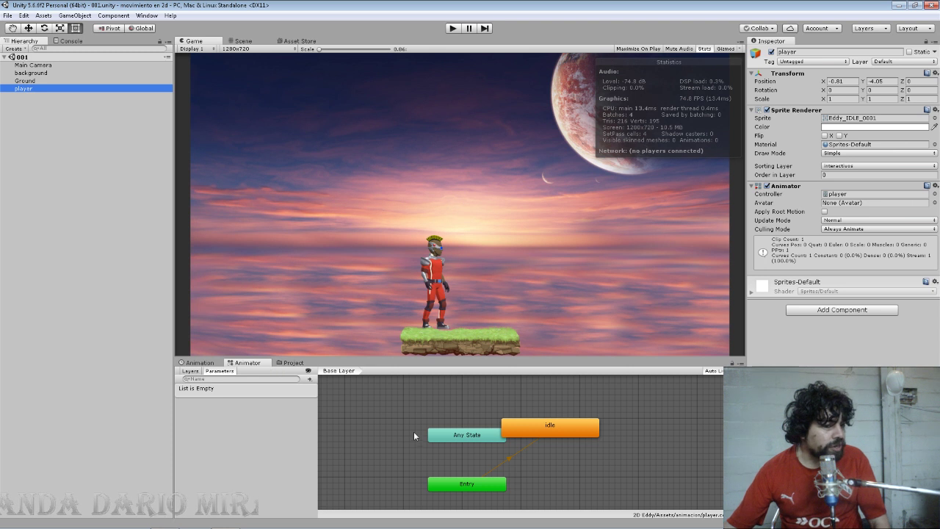
{"action": "left_click_drag", "start_coordinate": [559, 435], "coordinate": [626, 475]}
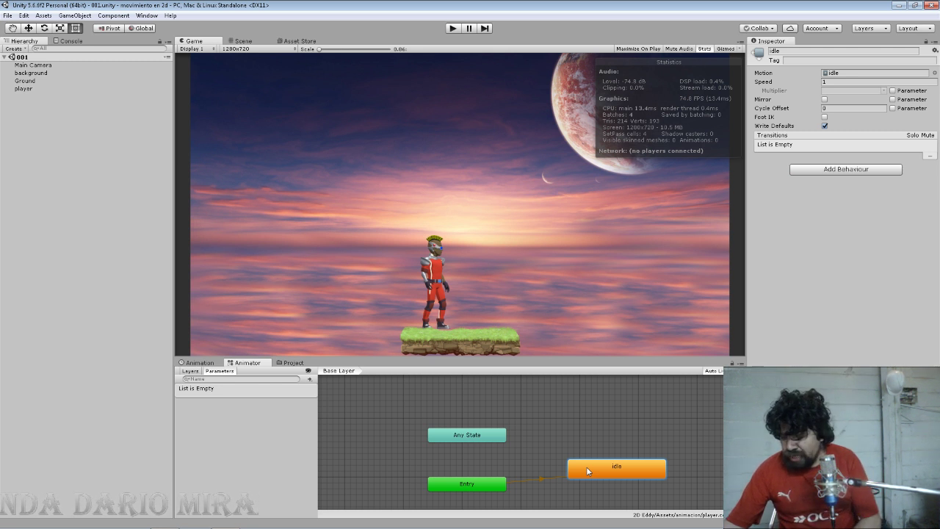
{"action": "key", "text": "Delete"}
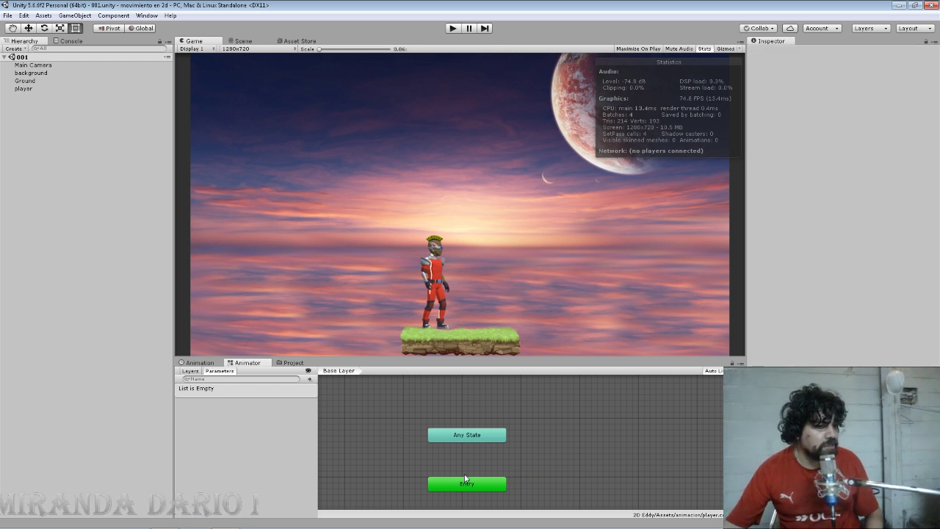
Step: Create a new state from a blend tree and place it beside Entry
{"action": "right_click", "coordinate": [540, 456]}
{"action": "mouse_move", "coordinate": [603, 466]}
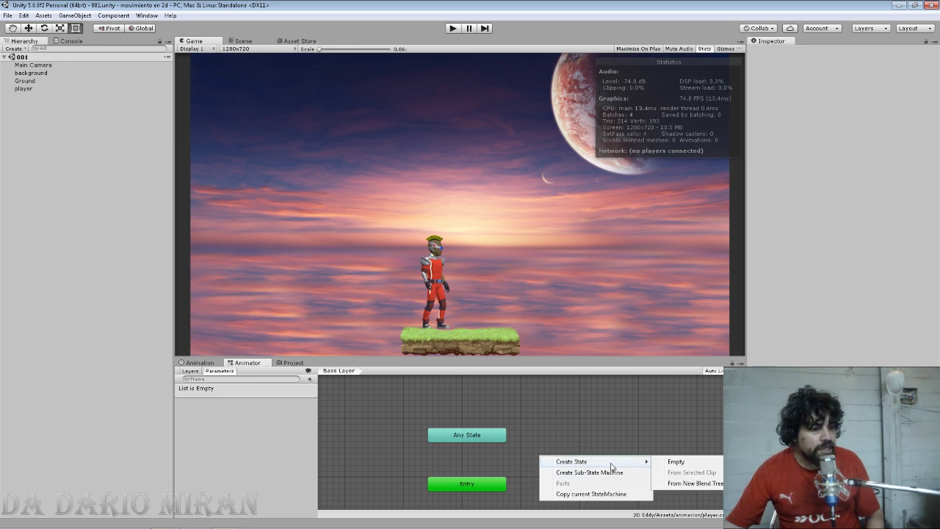
{"action": "left_click", "coordinate": [690, 484]}
{"action": "left_click_drag", "start_coordinate": [622, 469], "coordinate": [602, 480]}
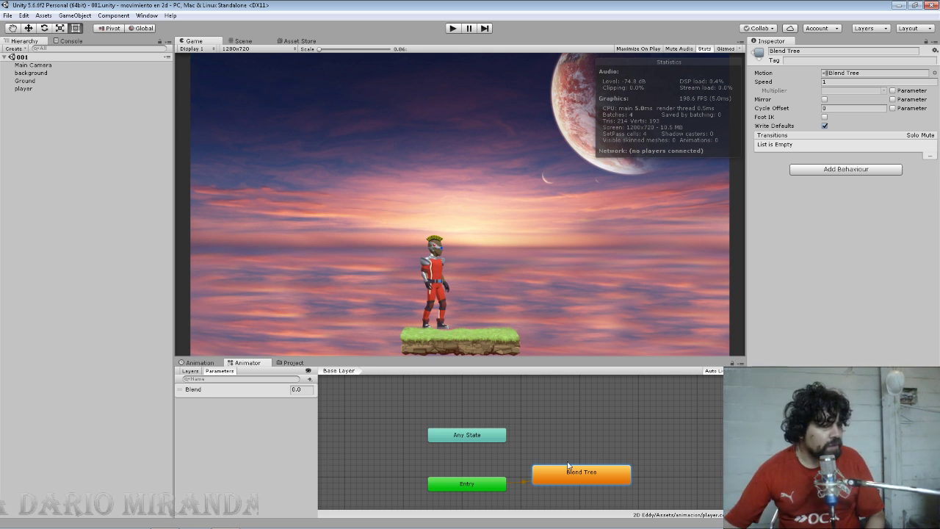
Step: Rename the blend tree state to 'move' and open it for editing
{"action": "left_click", "coordinate": [807, 51]}
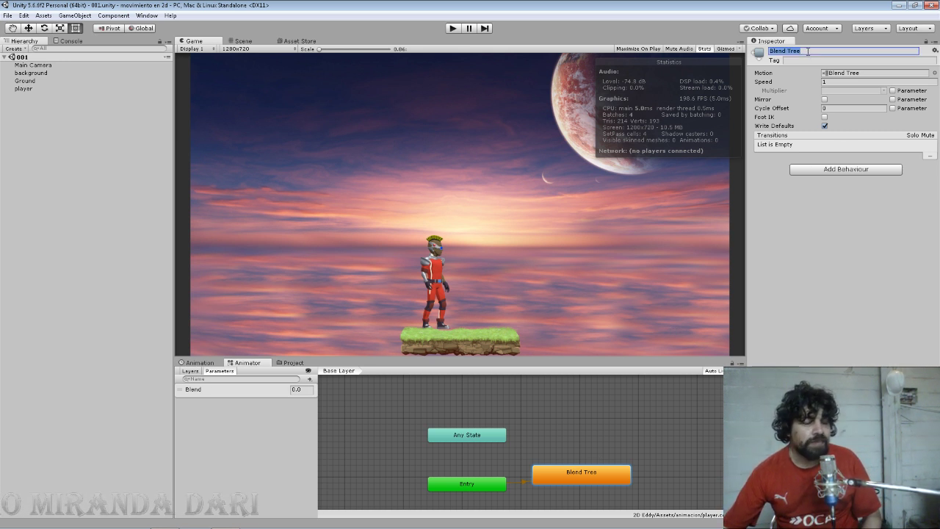
{"action": "type", "text": "mov"}
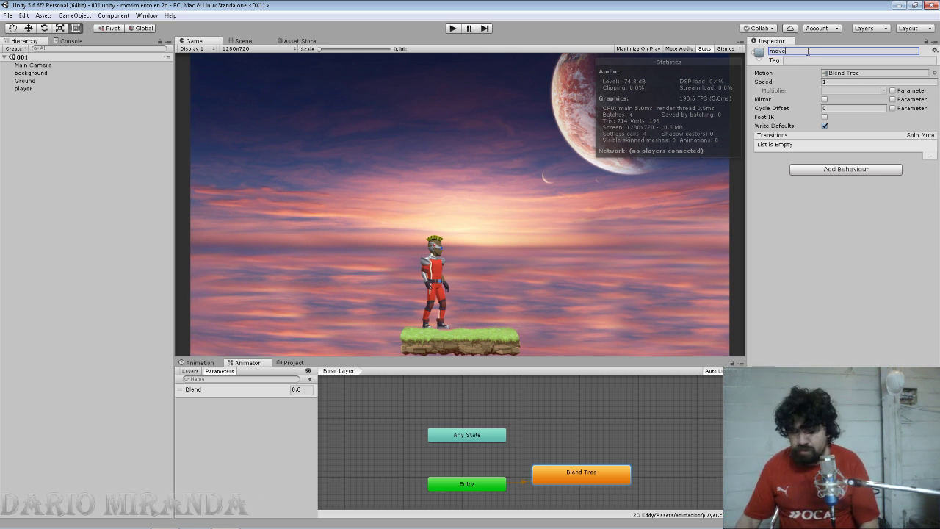
{"action": "type", "text": "e"}
{"action": "key", "text": "Return"}
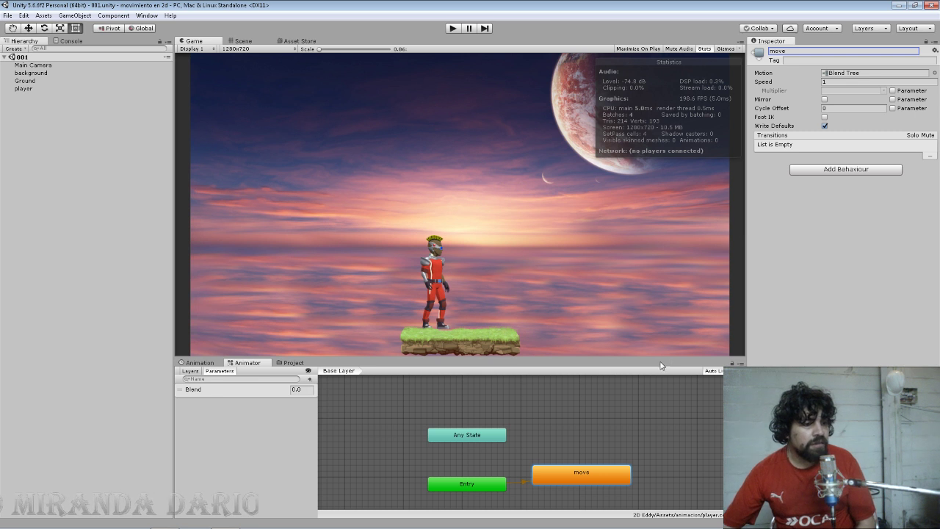
{"action": "left_click", "coordinate": [599, 478]}
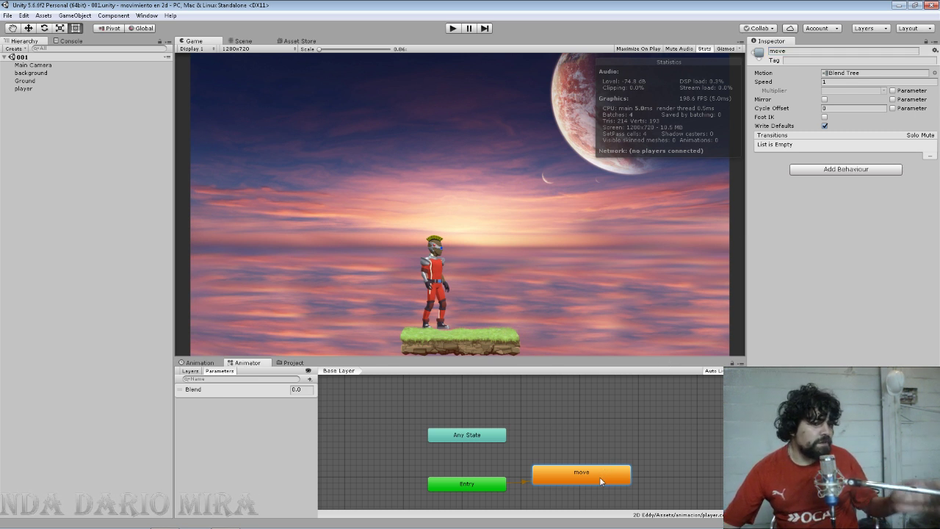
{"action": "double_click", "coordinate": [599, 476]}
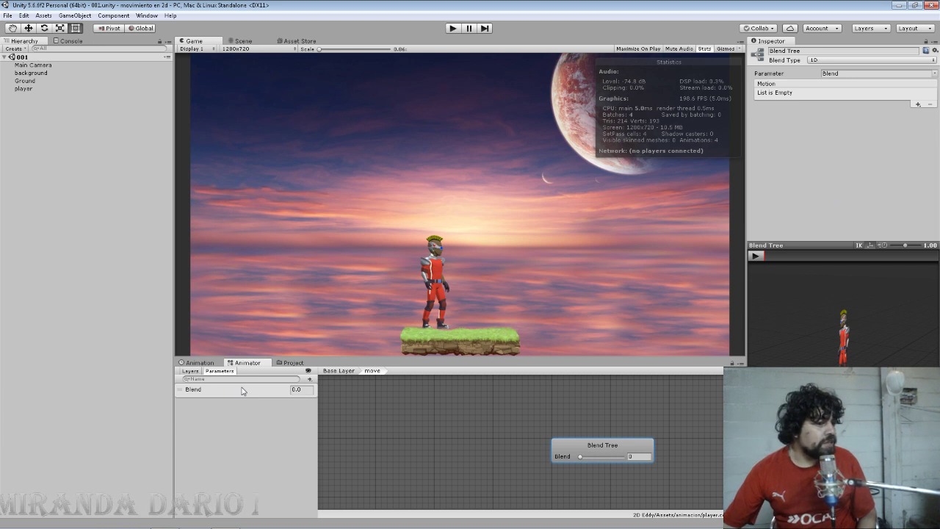
Step: Delete the default Blend parameter from the Parameters list
{"action": "left_click", "coordinate": [263, 393]}
{"action": "left_click", "coordinate": [311, 381]}
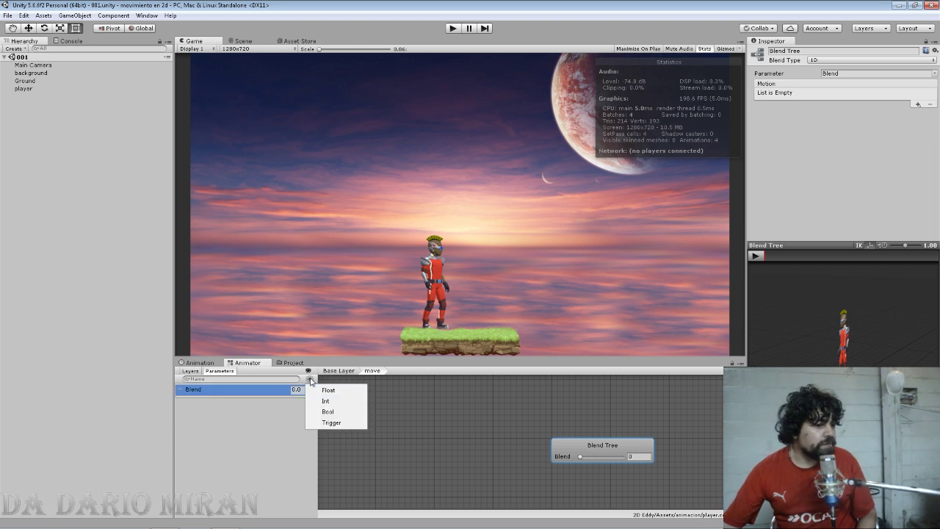
{"action": "double_click", "coordinate": [251, 390]}
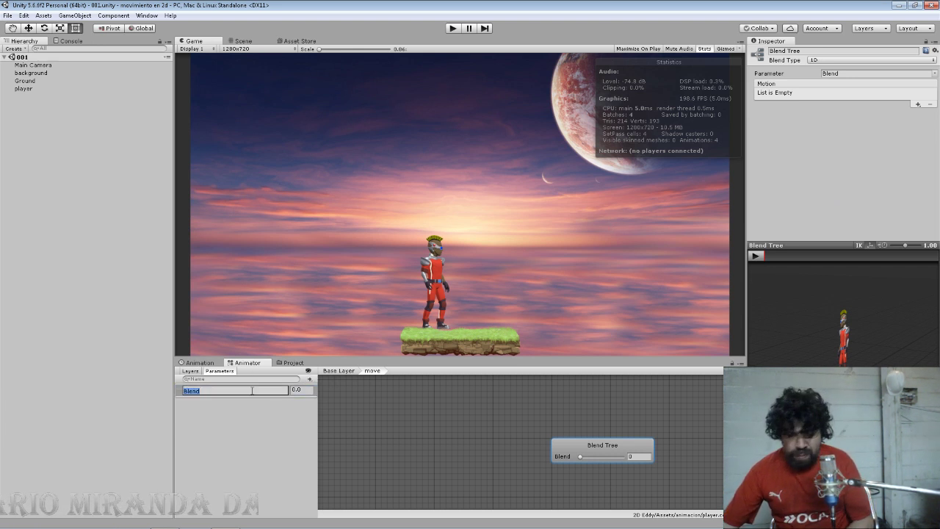
{"action": "left_click", "coordinate": [273, 392]}
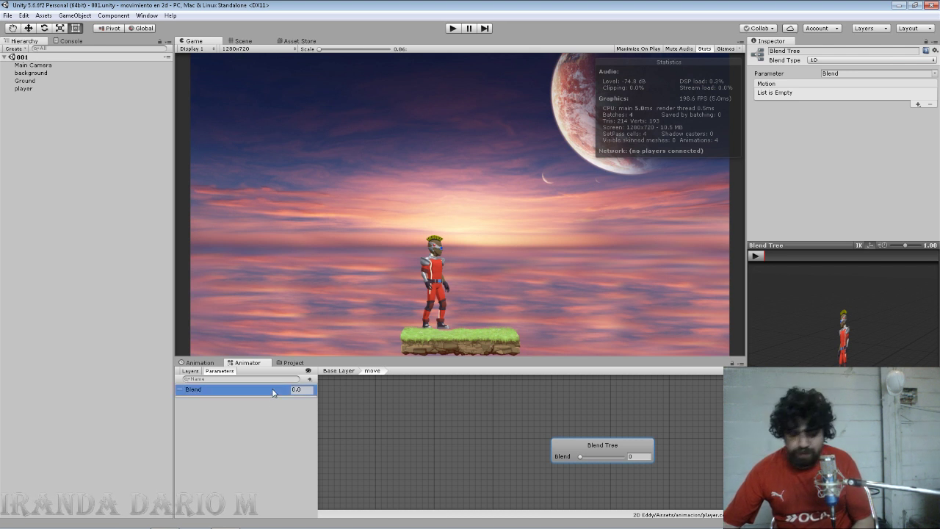
{"action": "key", "text": "Delete"}
{"action": "key", "text": "Return"}
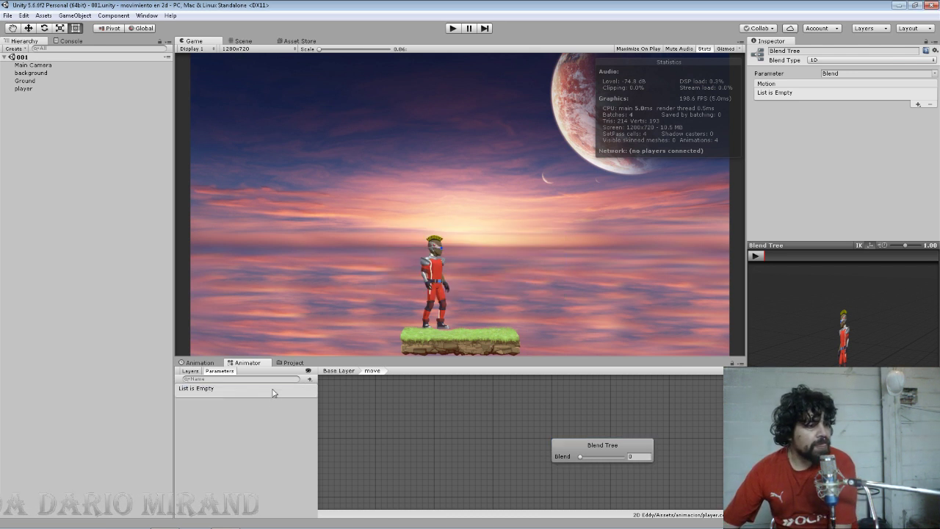
Step: Add a float parameter named 'speed'
{"action": "left_click", "coordinate": [310, 378]}
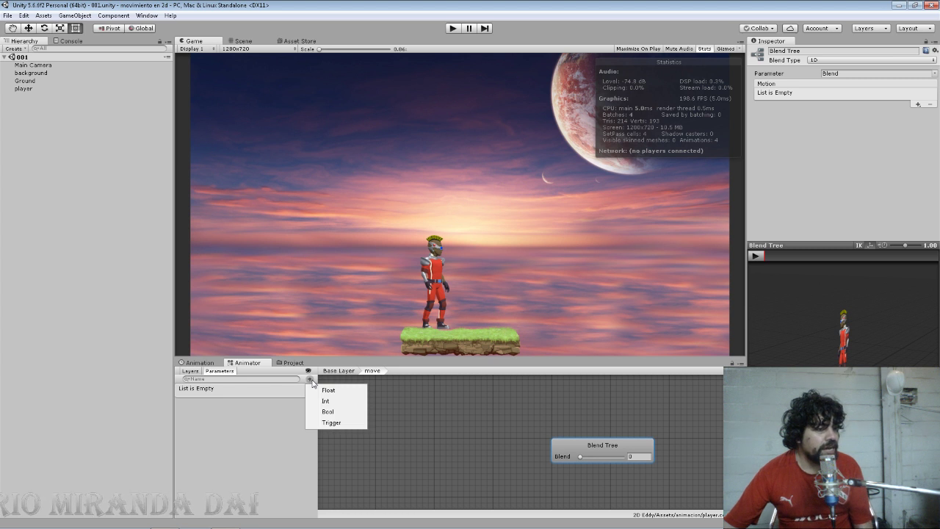
{"action": "left_click", "coordinate": [324, 393]}
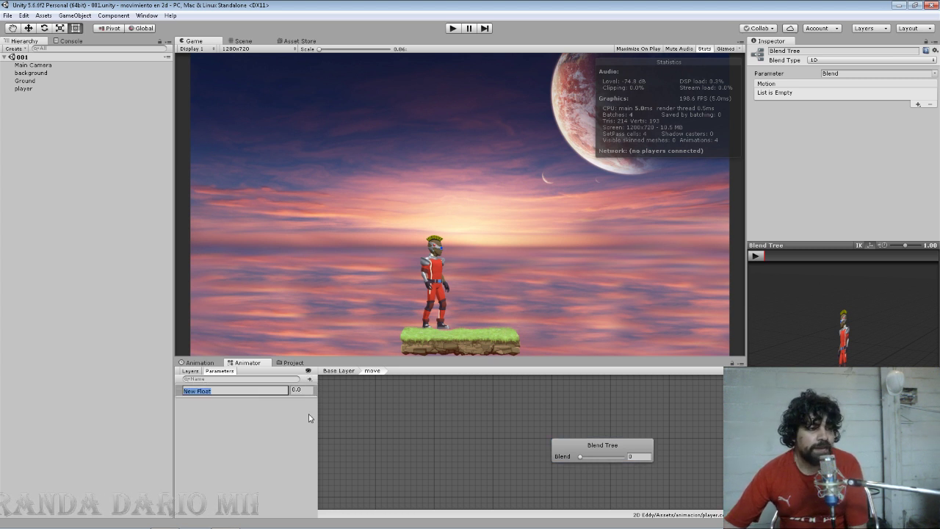
{"action": "type", "text": "speed"}
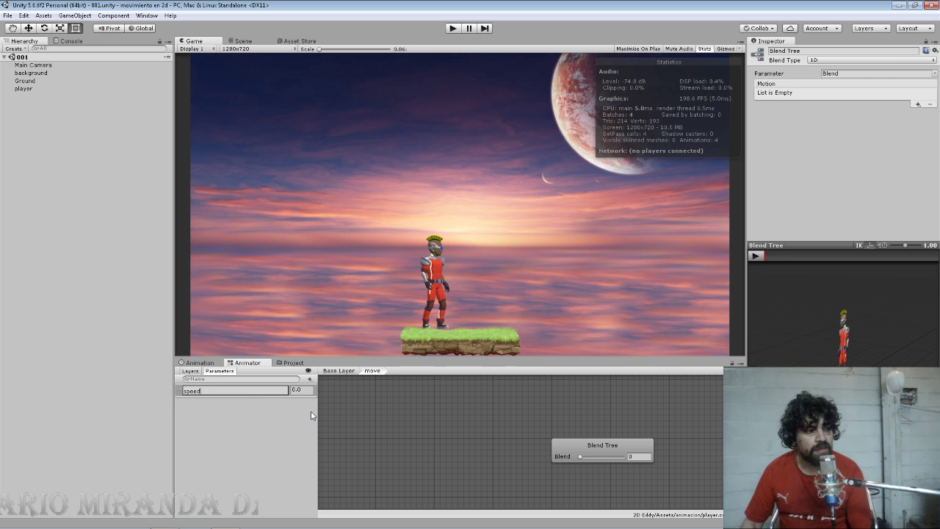
{"action": "key", "text": "Return"}
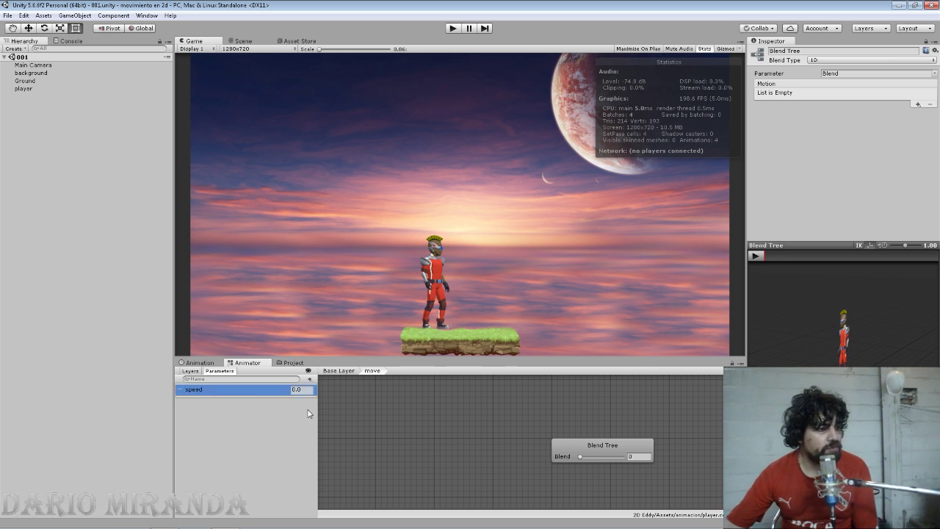
Step: Try speed values 0.1, 1 and -0.1, then clear the value field
{"action": "left_click", "coordinate": [243, 391]}
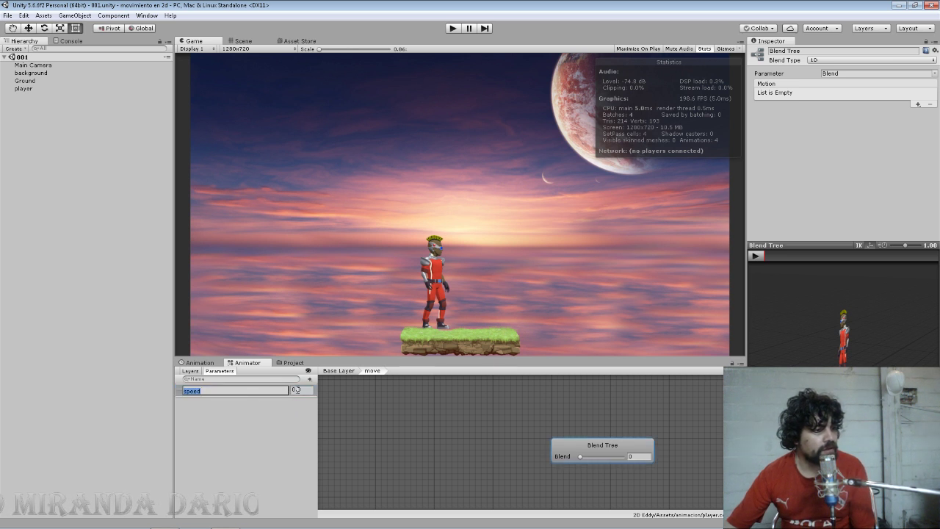
{"action": "left_click", "coordinate": [301, 389]}
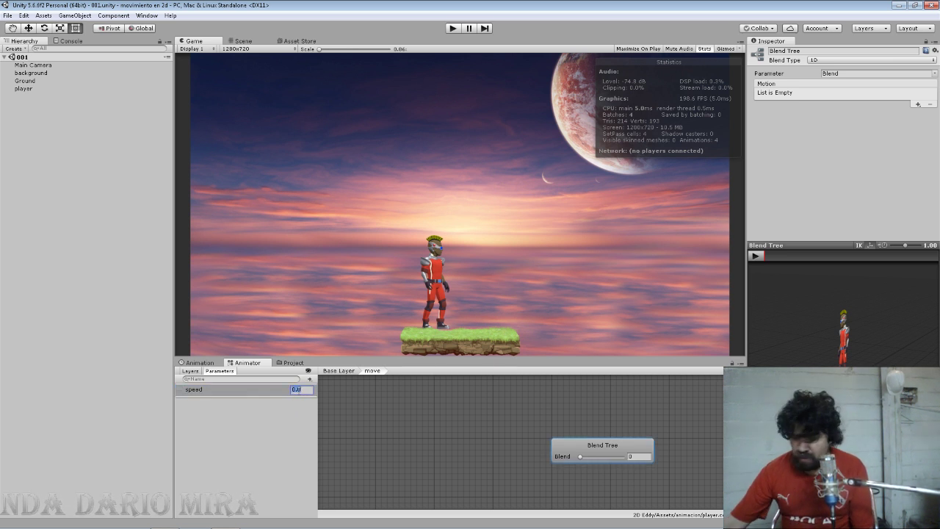
{"action": "type", "text": "0.1"}
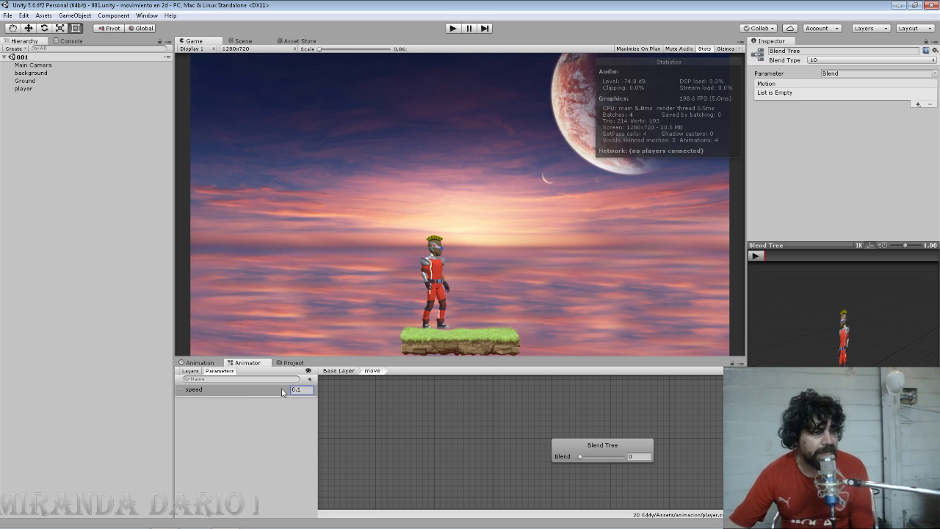
{"action": "key", "text": "Return"}
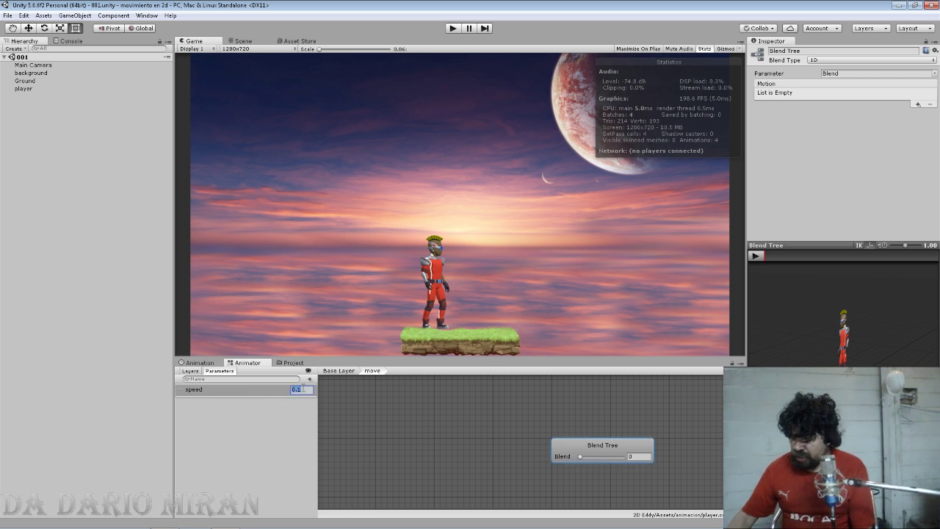
{"action": "type", "text": "1"}
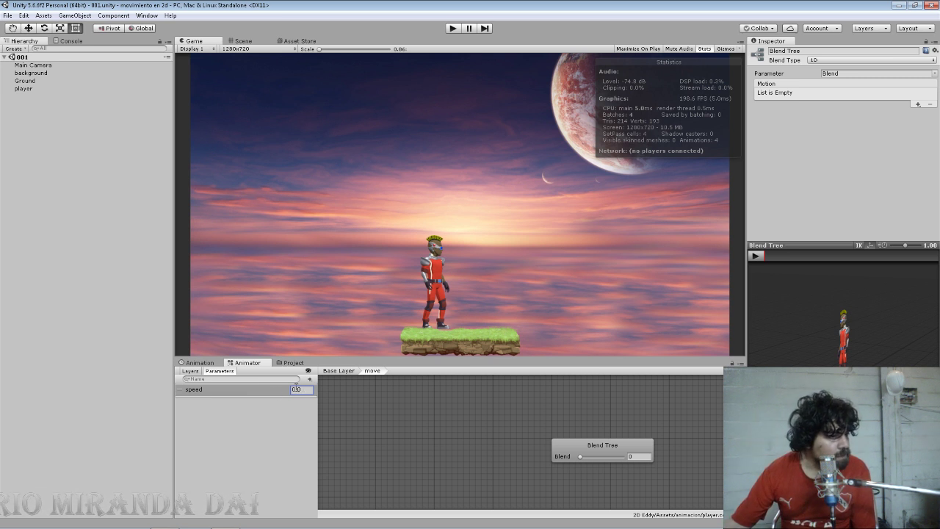
{"action": "double_click", "coordinate": [296, 388]}
{"action": "type", "text": "-0"}
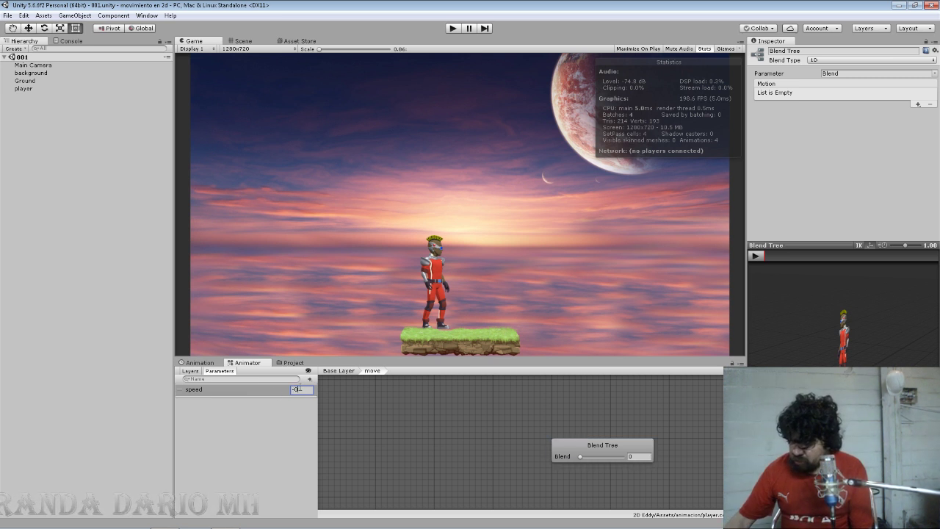
{"action": "type", "text": ".1"}
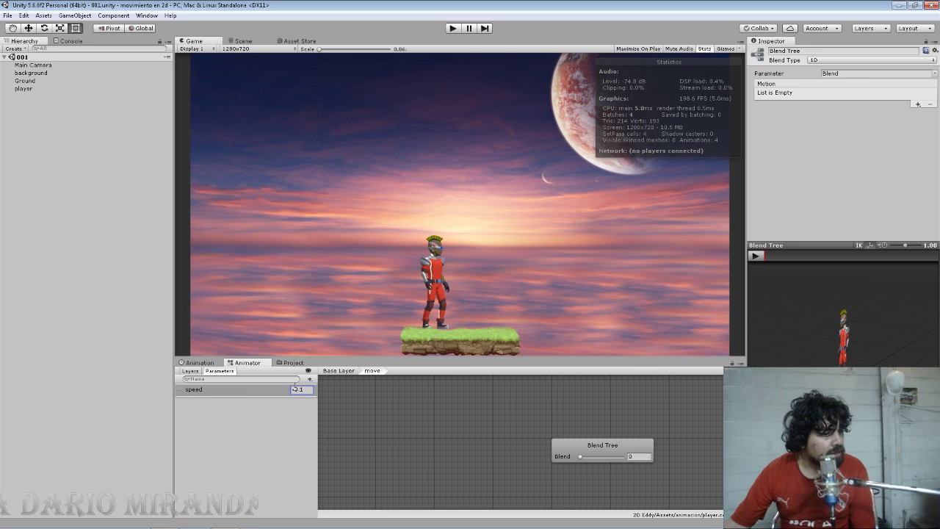
{"action": "key", "text": "Return"}
{"action": "key", "text": "BackSpace"}
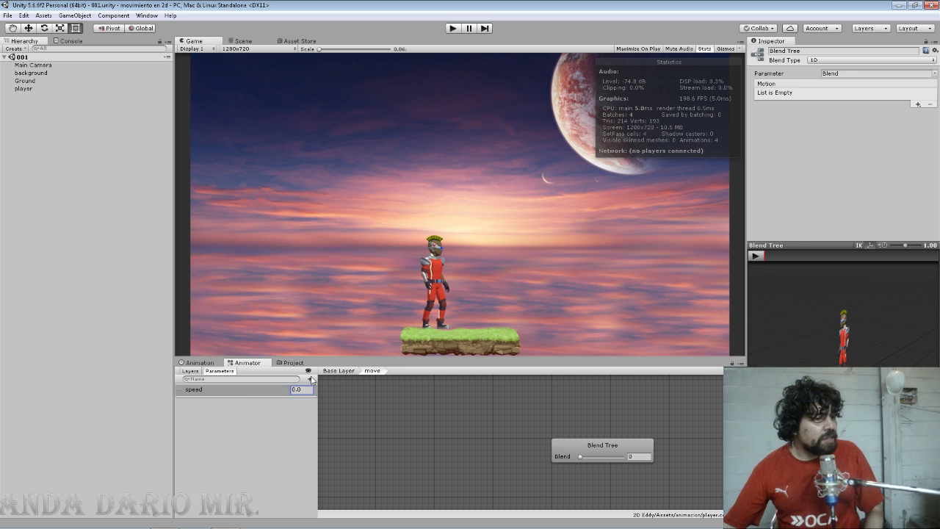
Step: Add an integer parameter, name it 'sped', then delete it
{"action": "left_click", "coordinate": [312, 380]}
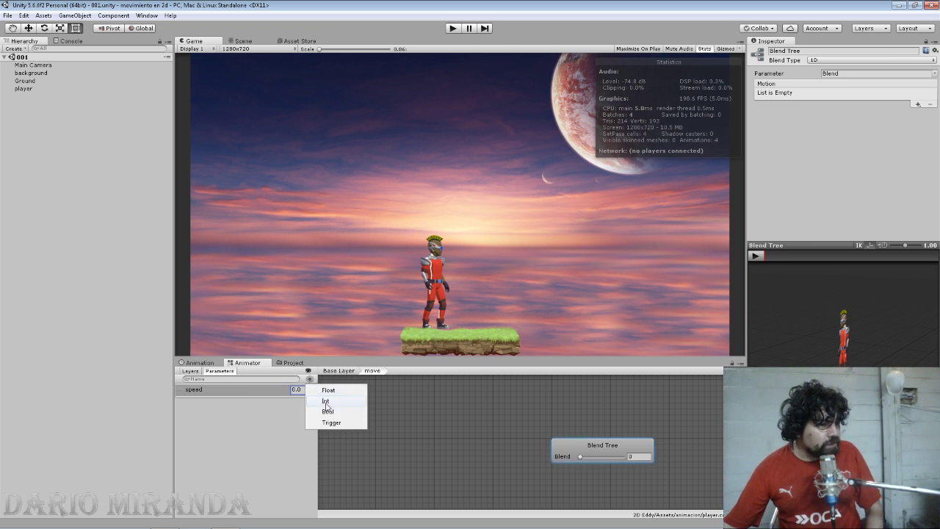
{"action": "left_click", "coordinate": [327, 402]}
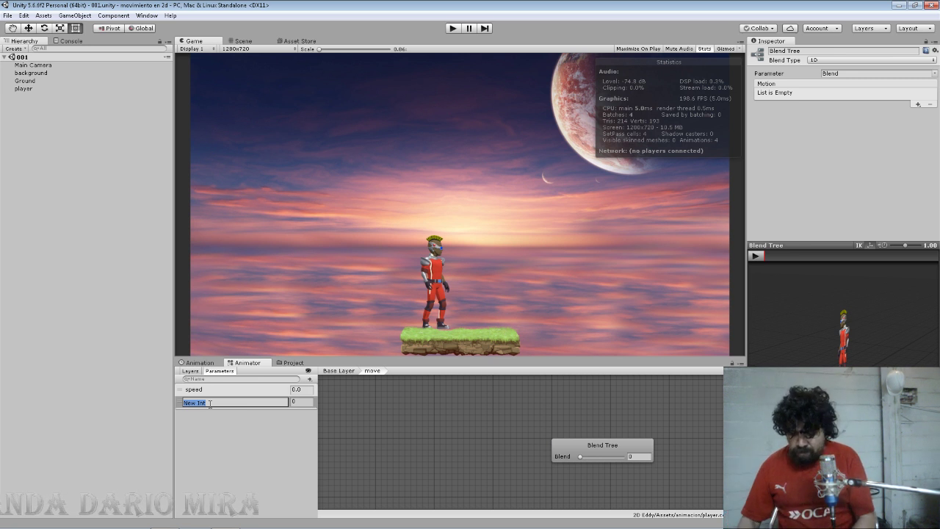
{"action": "type", "text": "sped"}
{"action": "key", "text": "Return"}
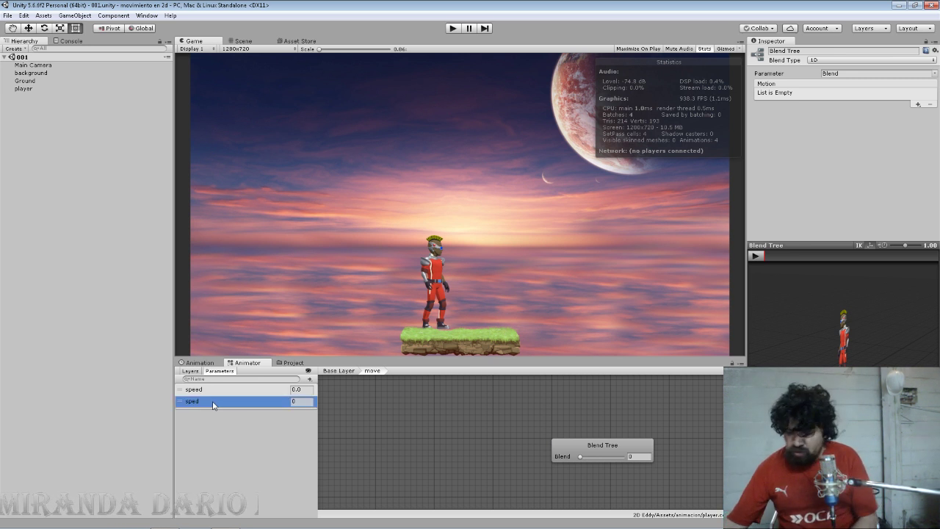
{"action": "key", "text": "Delete"}
Step: Add a New Trigger parameter and fire it
{"action": "left_click", "coordinate": [309, 380]}
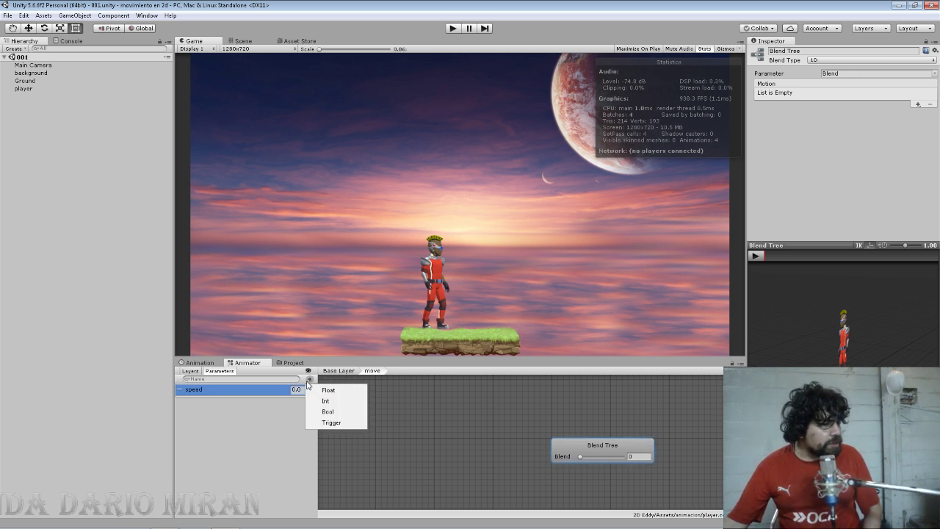
{"action": "left_click", "coordinate": [332, 423]}
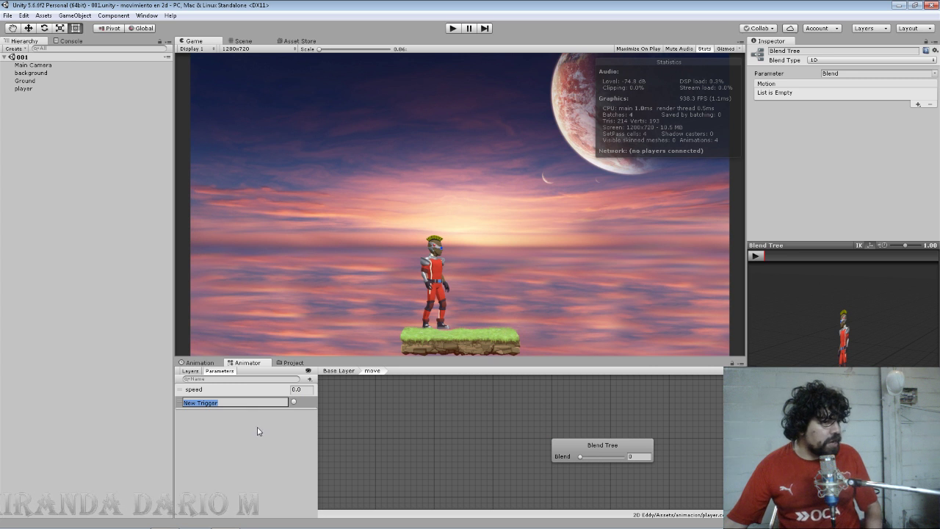
{"action": "left_click", "coordinate": [294, 404]}
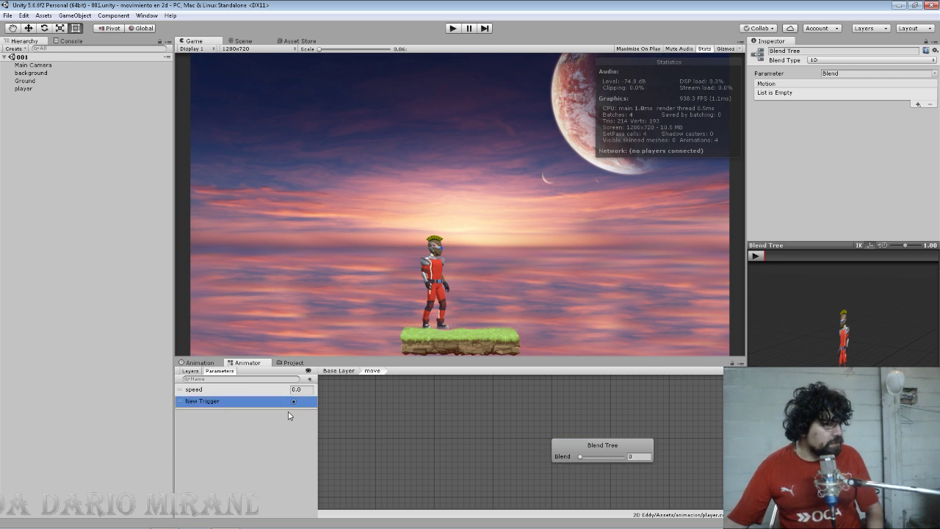
{"action": "left_click", "coordinate": [296, 402]}
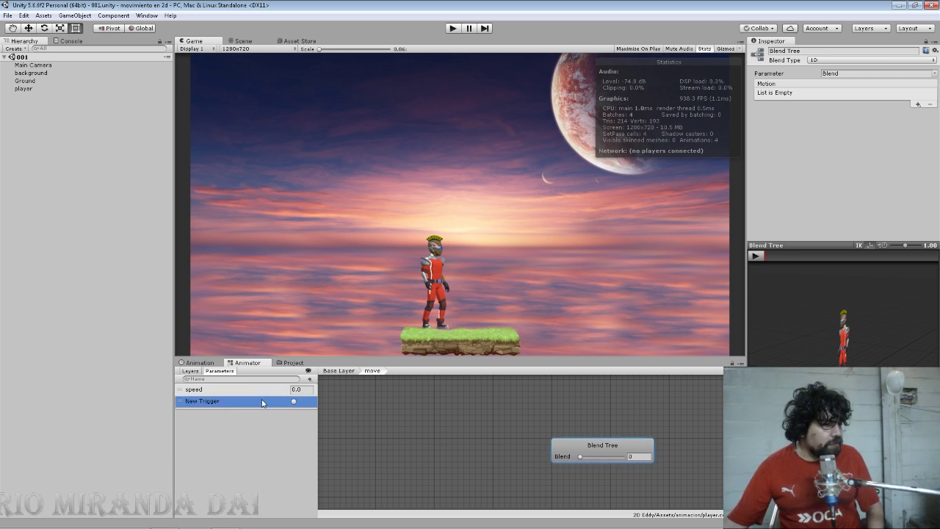
Step: Add a New Bool parameter and toggle its value on and off
{"action": "left_click", "coordinate": [308, 378]}
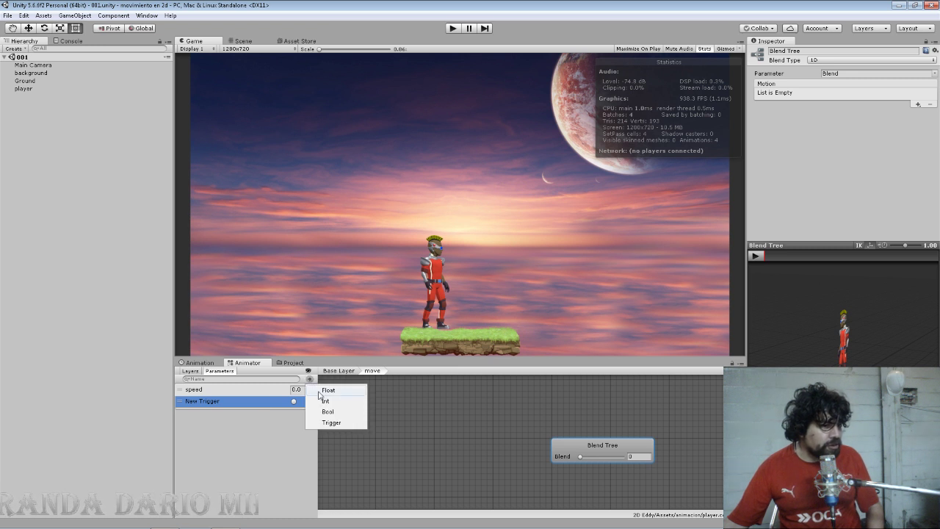
{"action": "left_click", "coordinate": [330, 410]}
{"action": "left_click", "coordinate": [238, 425]}
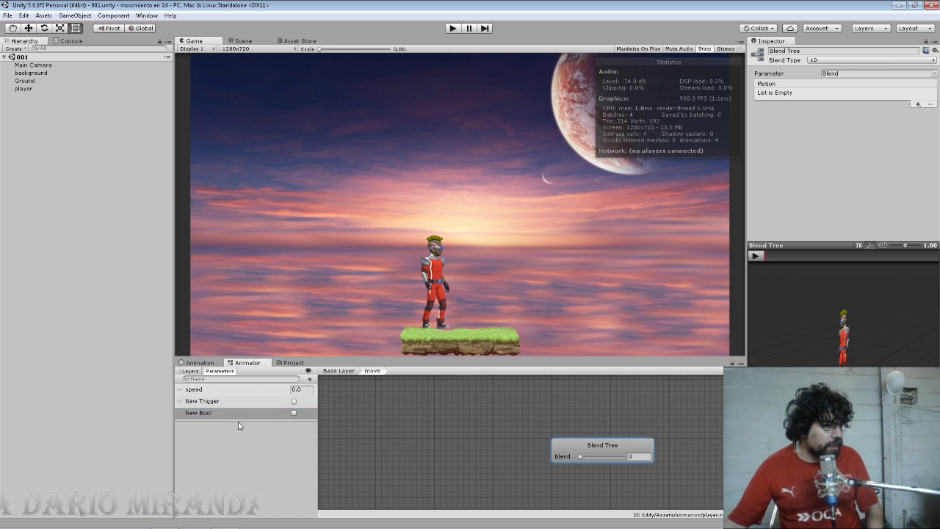
{"action": "left_click", "coordinate": [271, 414]}
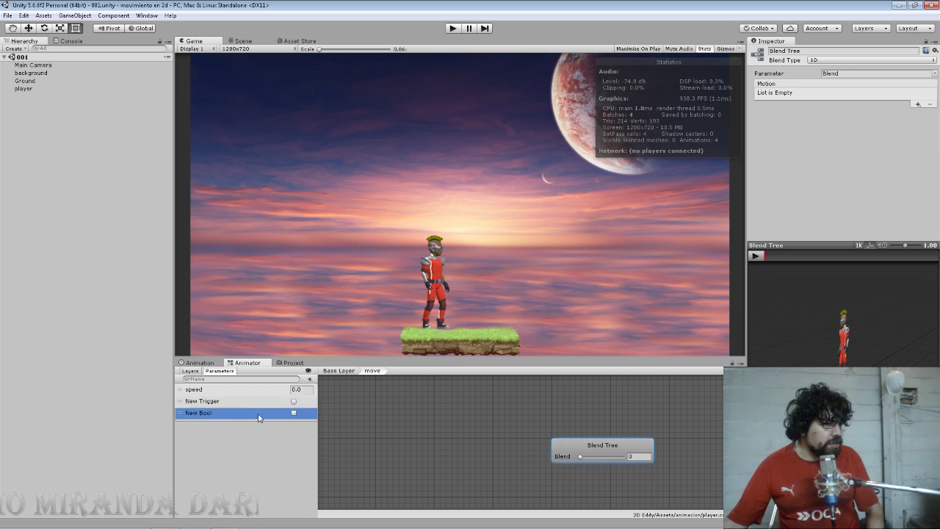
{"action": "left_click", "coordinate": [293, 414]}
{"action": "left_click", "coordinate": [294, 413]}
{"action": "left_click", "coordinate": [294, 414]}
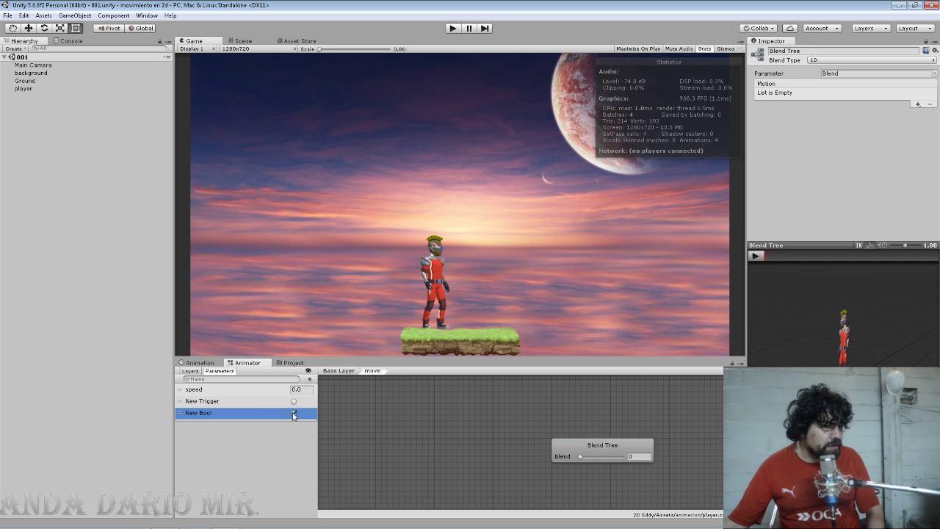
{"action": "left_click", "coordinate": [293, 413]}
{"action": "left_click", "coordinate": [293, 413]}
{"action": "left_click", "coordinate": [294, 413]}
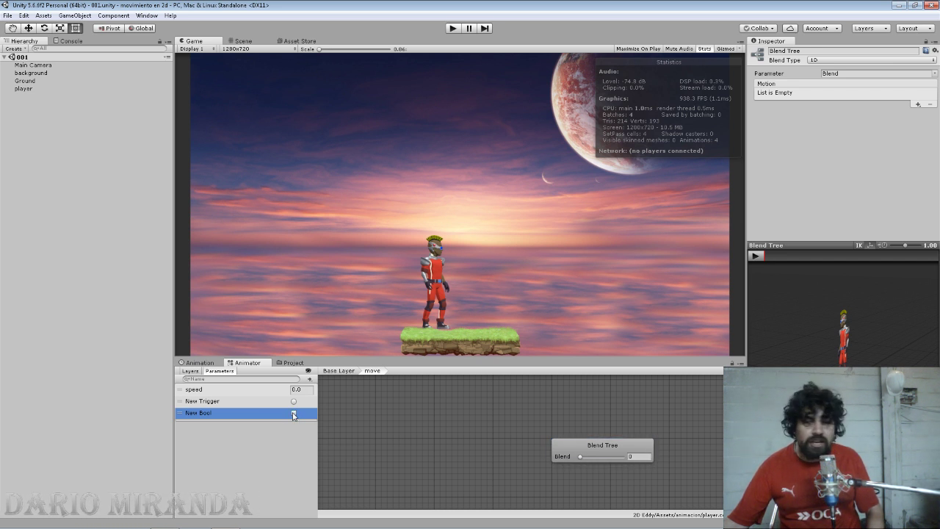
{"action": "left_click", "coordinate": [293, 413]}
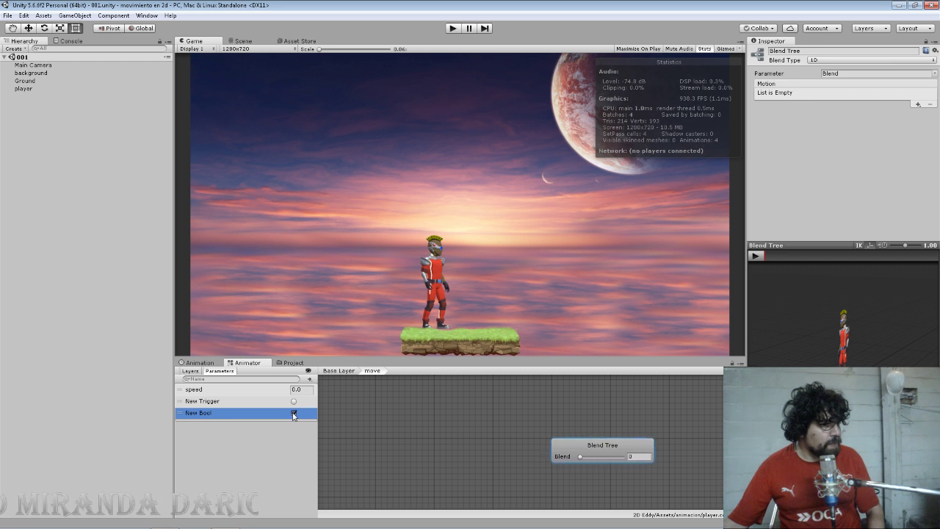
{"action": "left_click", "coordinate": [294, 414]}
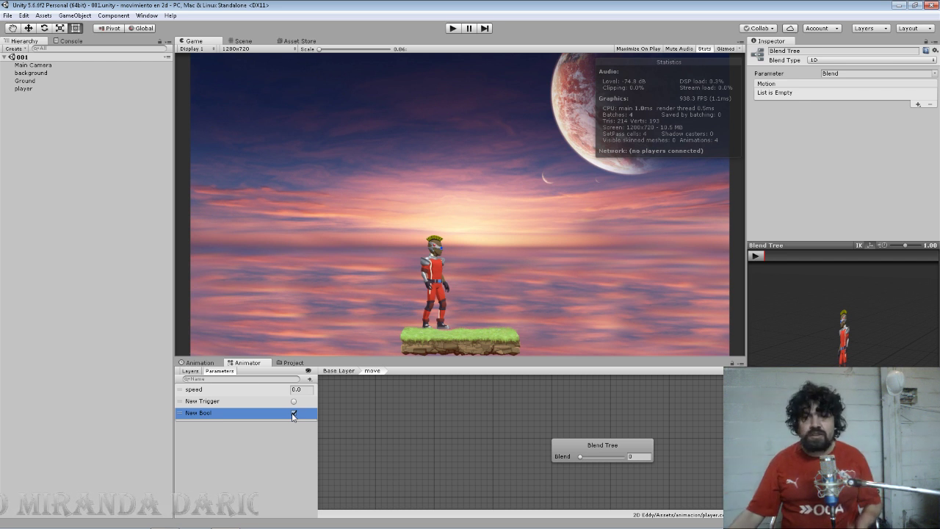
Step: Delete the New Trigger and New Bool parameters, leaving only speed
{"action": "left_click", "coordinate": [236, 402]}
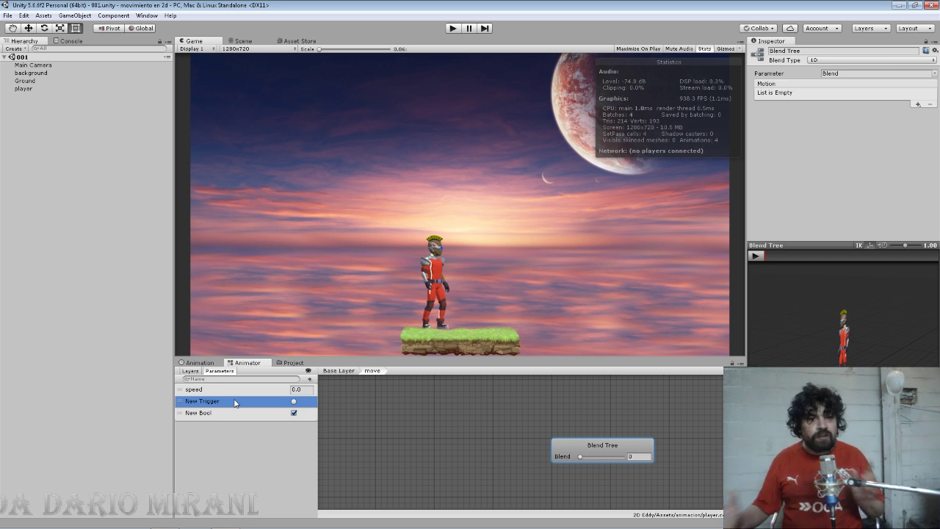
{"action": "key", "text": "Delete"}
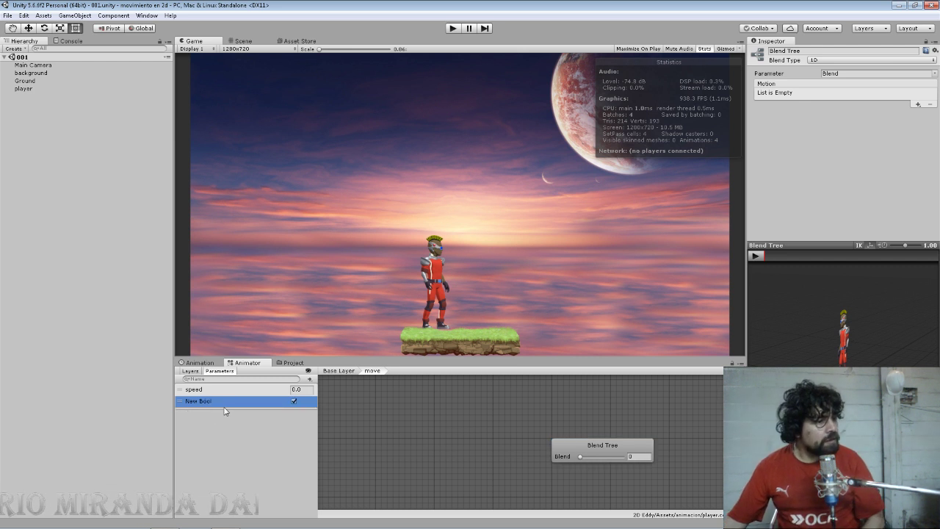
{"action": "double_click", "coordinate": [224, 404]}
{"action": "key", "text": "Return"}
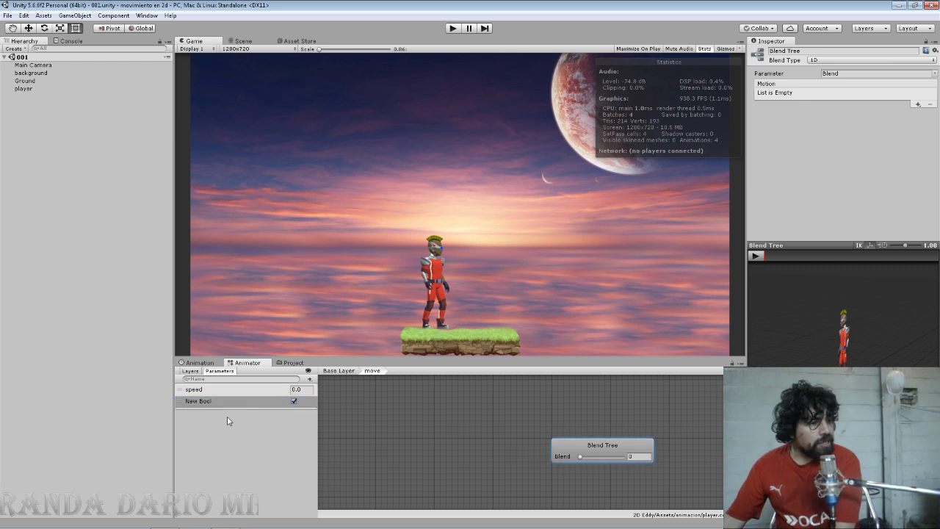
{"action": "key", "text": "Delete"}
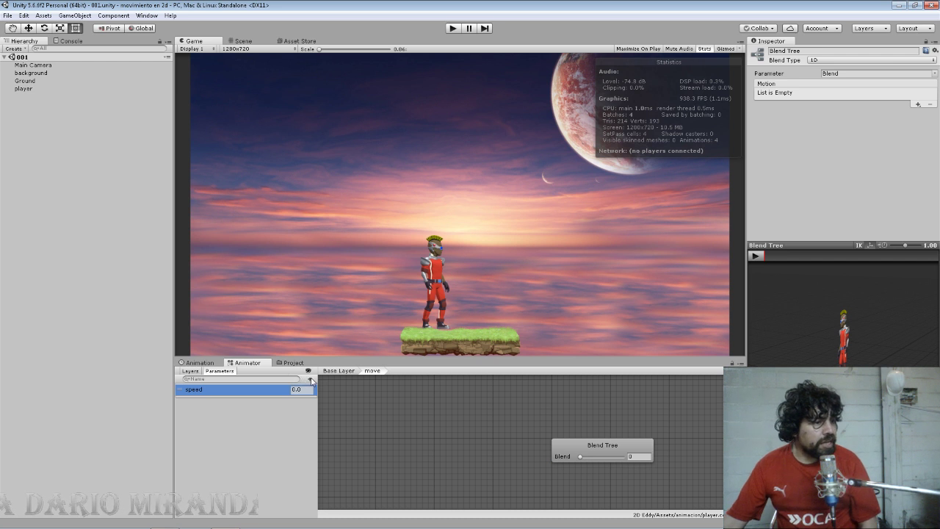
{"action": "left_click", "coordinate": [309, 379]}
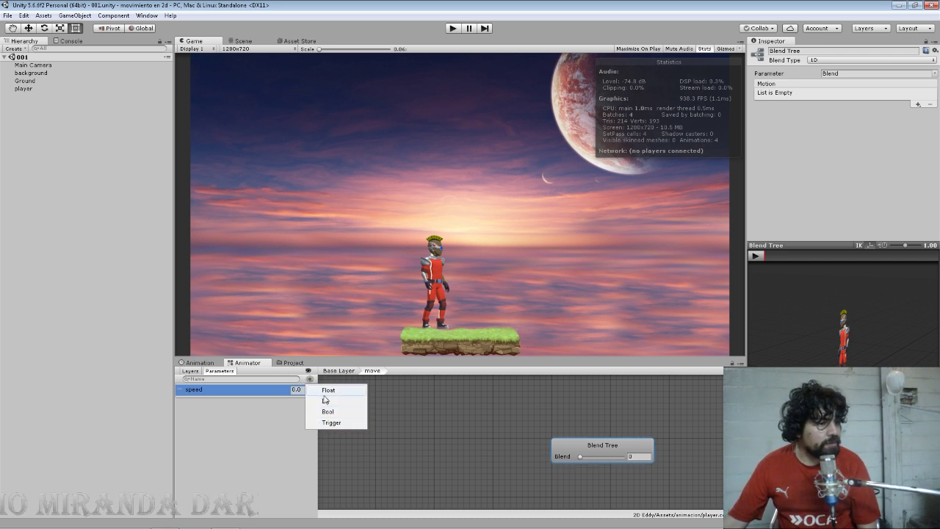
{"action": "left_click", "coordinate": [280, 430]}
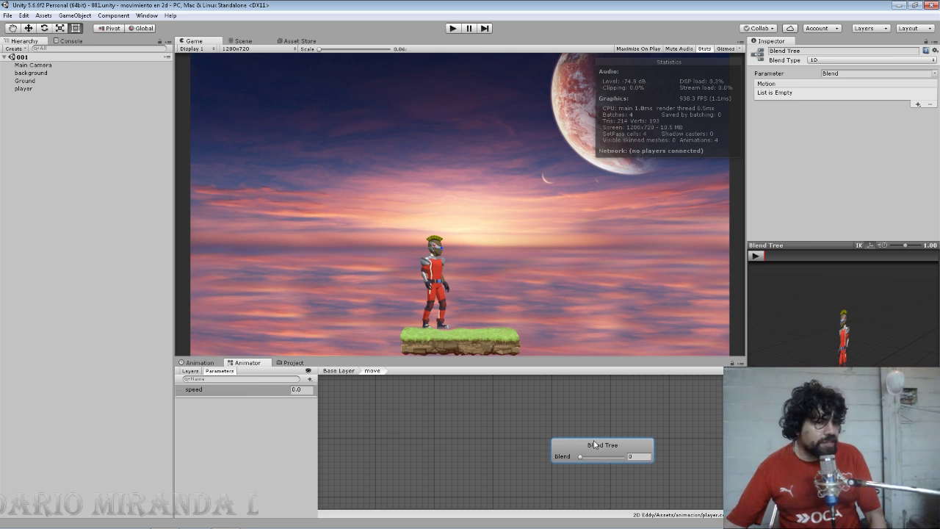
Step: Add three motion fields to the move blend tree
{"action": "left_click", "coordinate": [918, 105]}
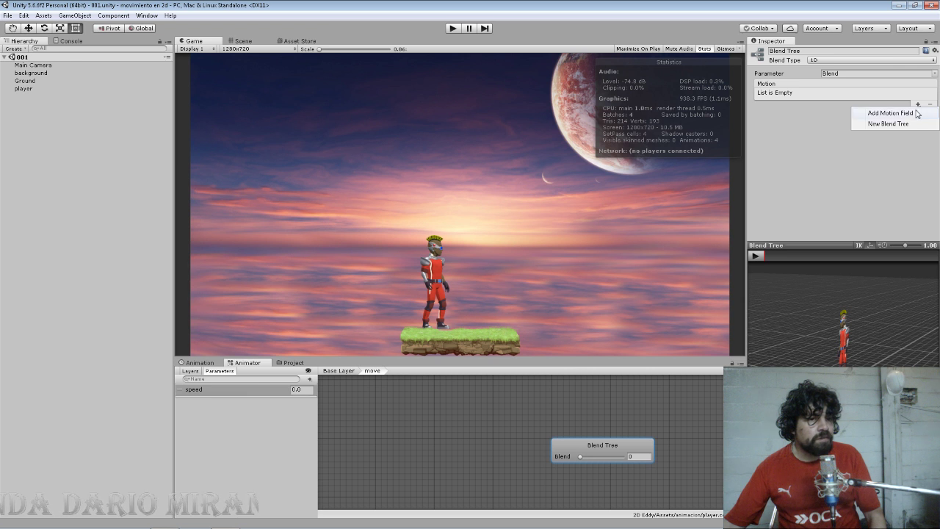
{"action": "left_click", "coordinate": [917, 113]}
{"action": "left_click", "coordinate": [918, 105]}
{"action": "left_click", "coordinate": [916, 114]}
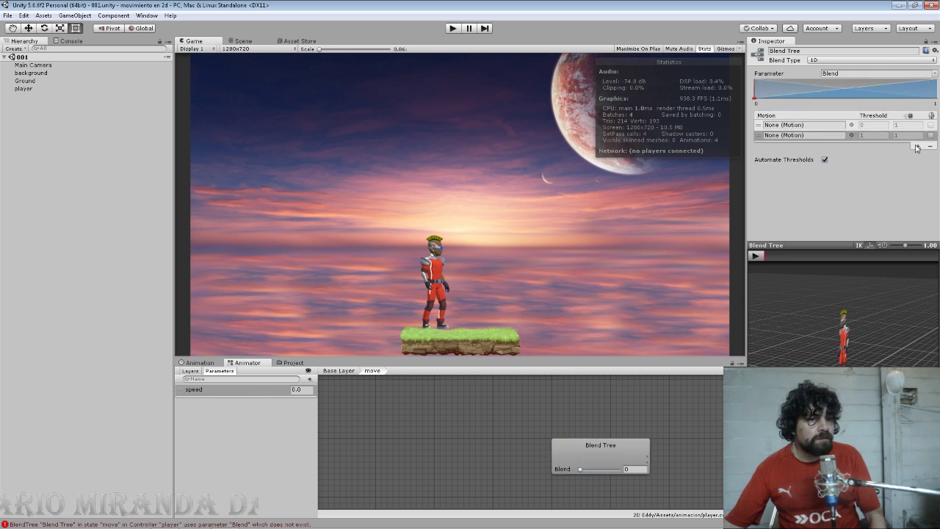
{"action": "left_click", "coordinate": [916, 147]}
{"action": "left_click", "coordinate": [826, 154]}
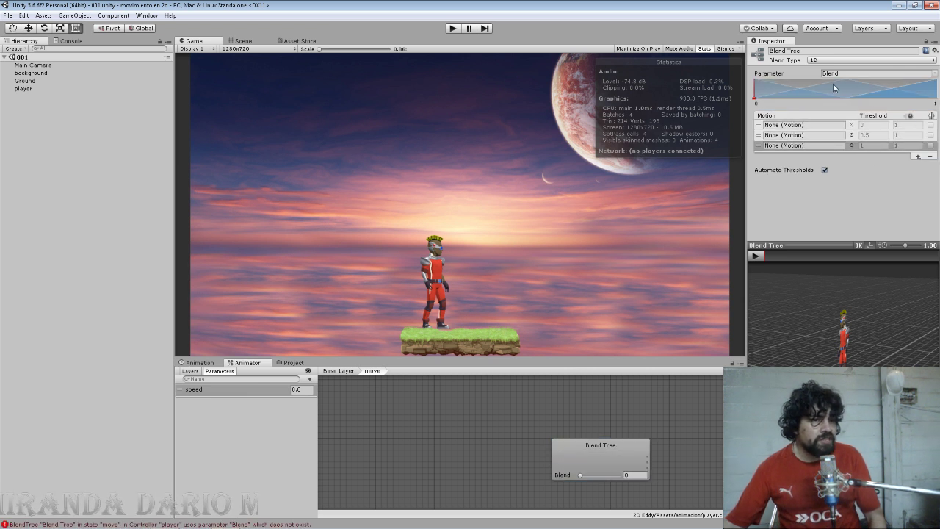
Step: Assign the idle clip to the middle field and turn off Automate Thresholds
{"action": "left_click", "coordinate": [851, 135]}
{"action": "left_click", "coordinate": [439, 197]}
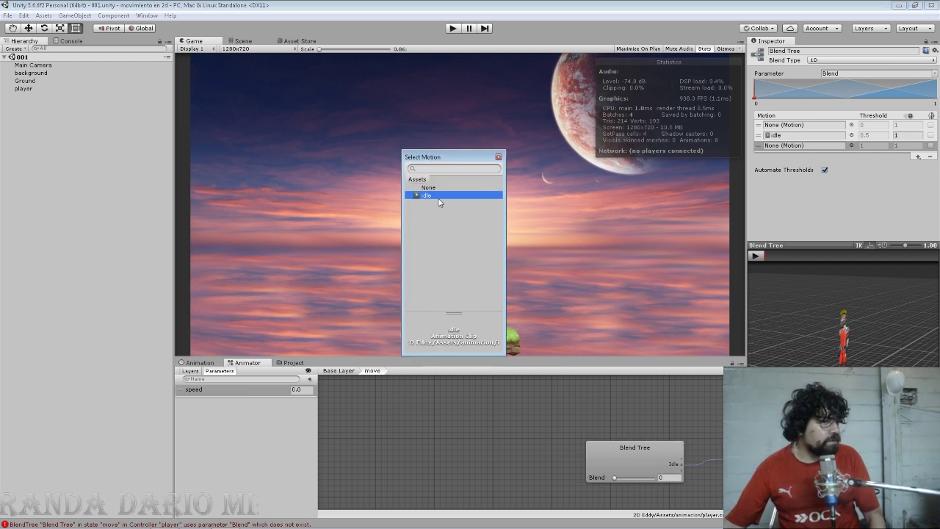
{"action": "double_click", "coordinate": [439, 196]}
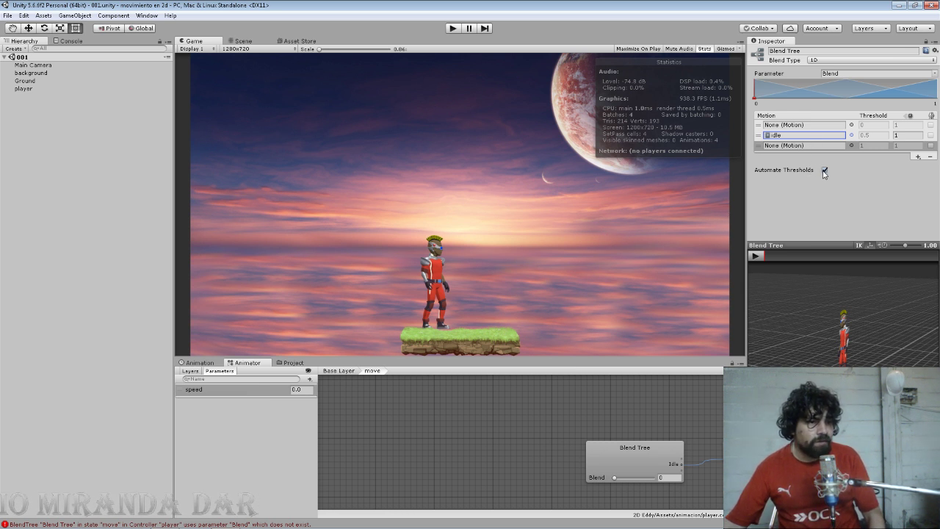
{"action": "left_click", "coordinate": [826, 171]}
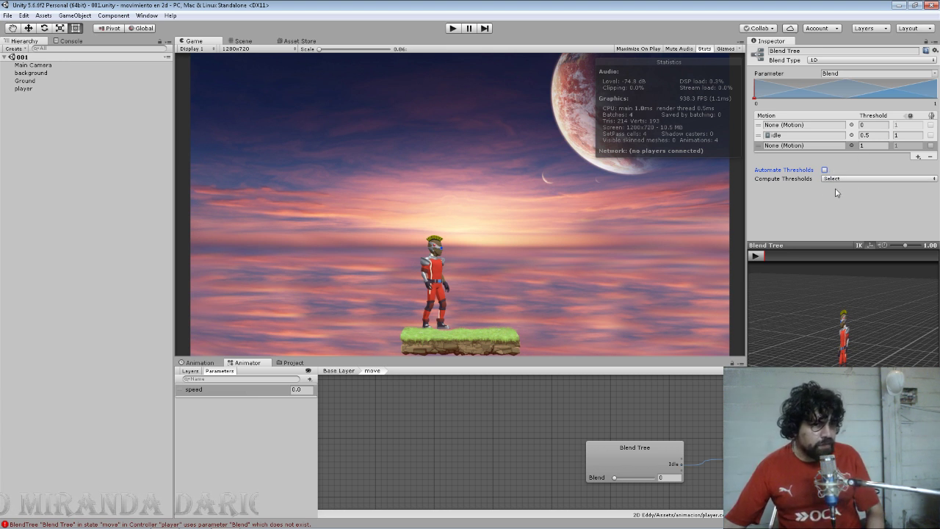
{"action": "left_click", "coordinate": [783, 137]}
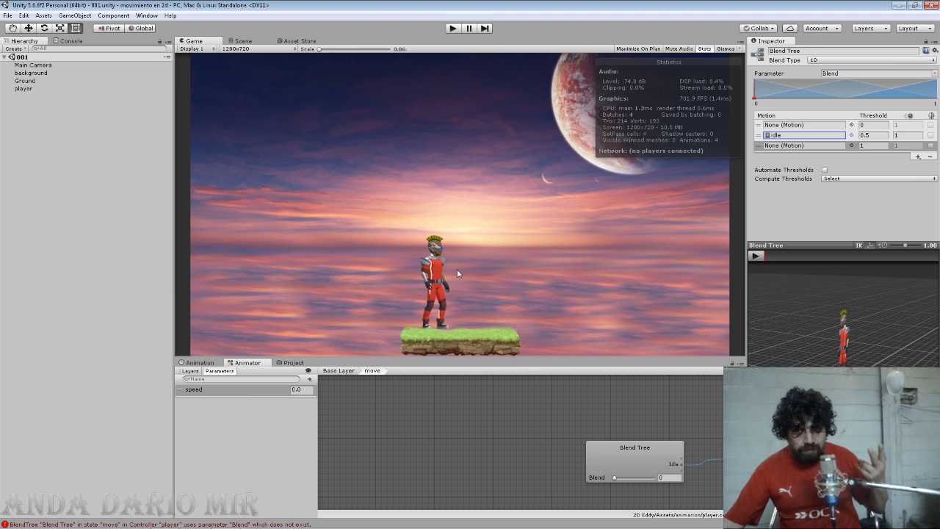
Step: Select player and show its idle clip in the Animation timeline
{"action": "left_click", "coordinate": [291, 363]}
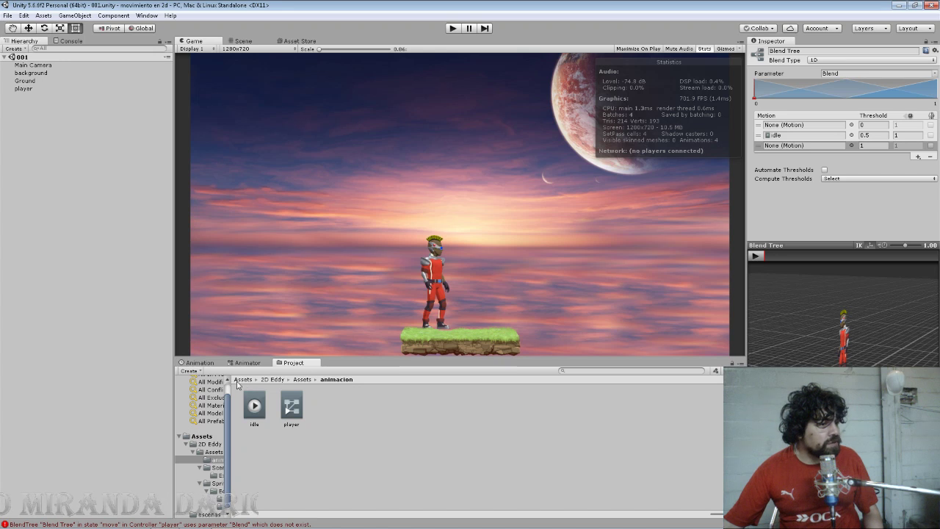
{"action": "left_click", "coordinate": [22, 89]}
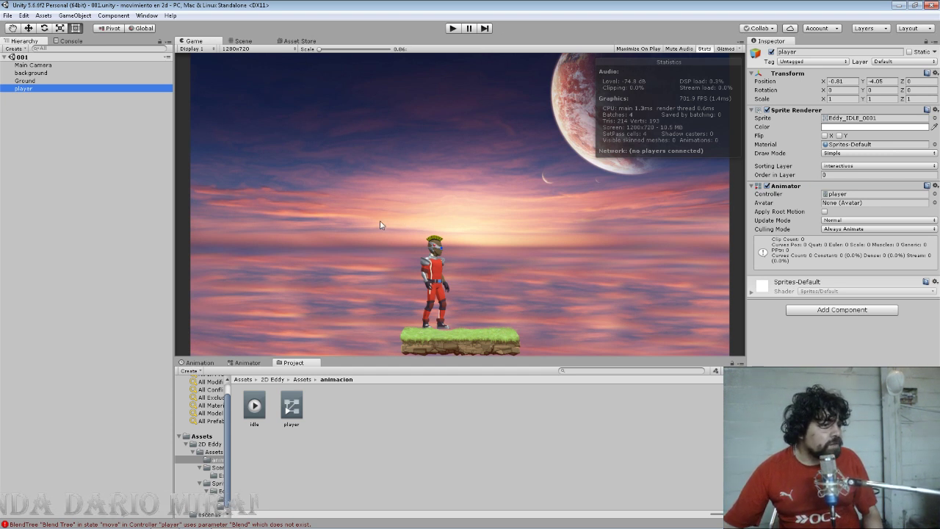
{"action": "left_click", "coordinate": [199, 362]}
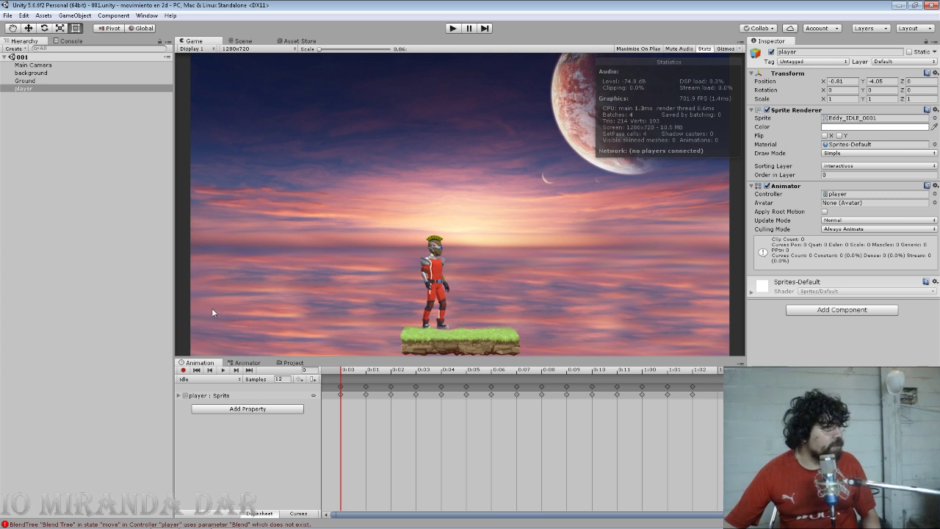
Step: Start a new animation clip from the player's clip list and name it 'run_rigth'
{"action": "left_click", "coordinate": [206, 379]}
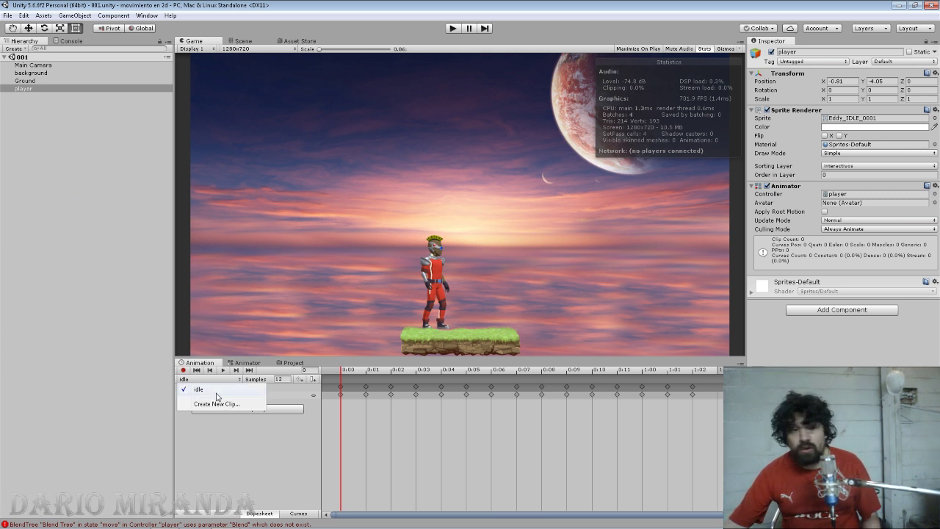
{"action": "left_click", "coordinate": [217, 404]}
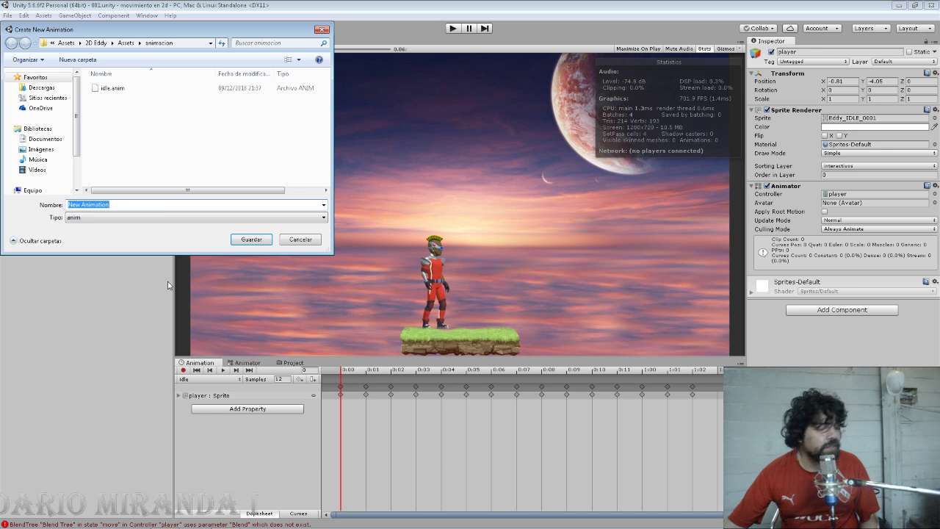
{"action": "type", "text": "run_rigth"}
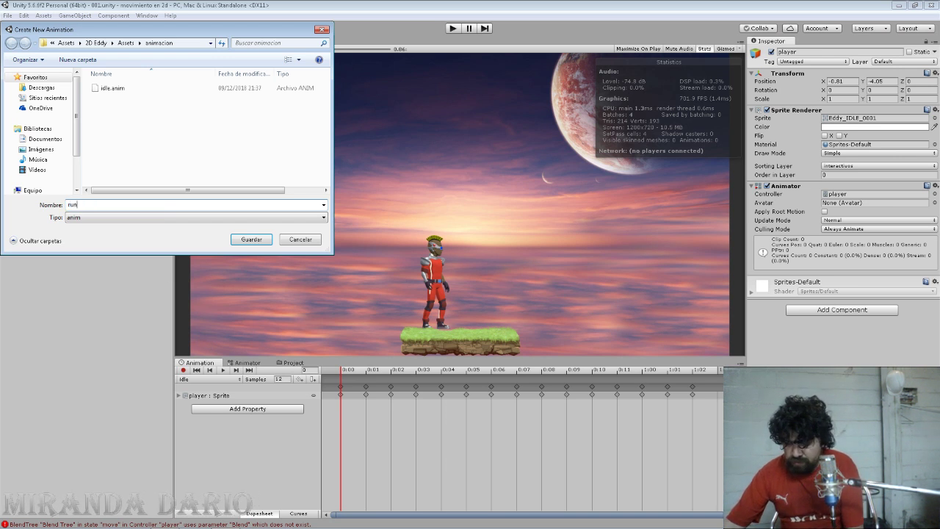
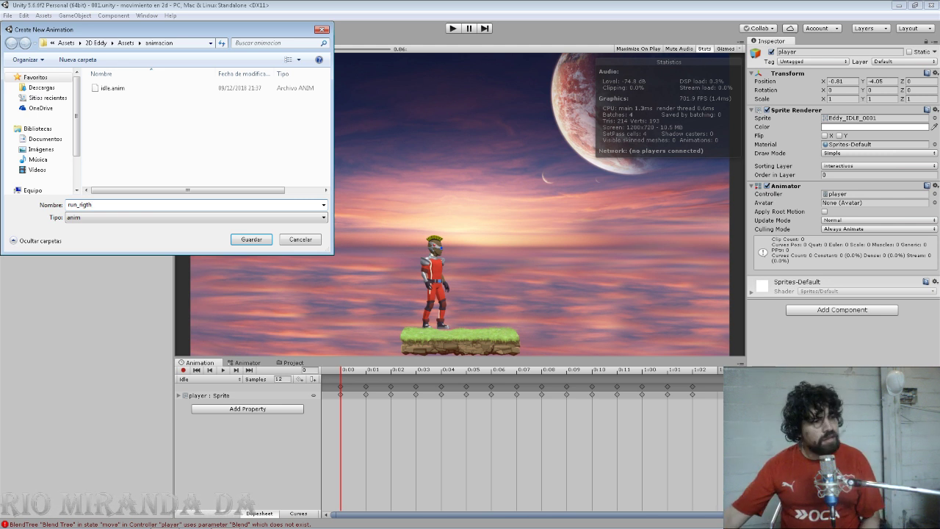
Step: Save the new run_rigth clip and switch back to the Idle clip
{"action": "left_click", "coordinate": [249, 239]}
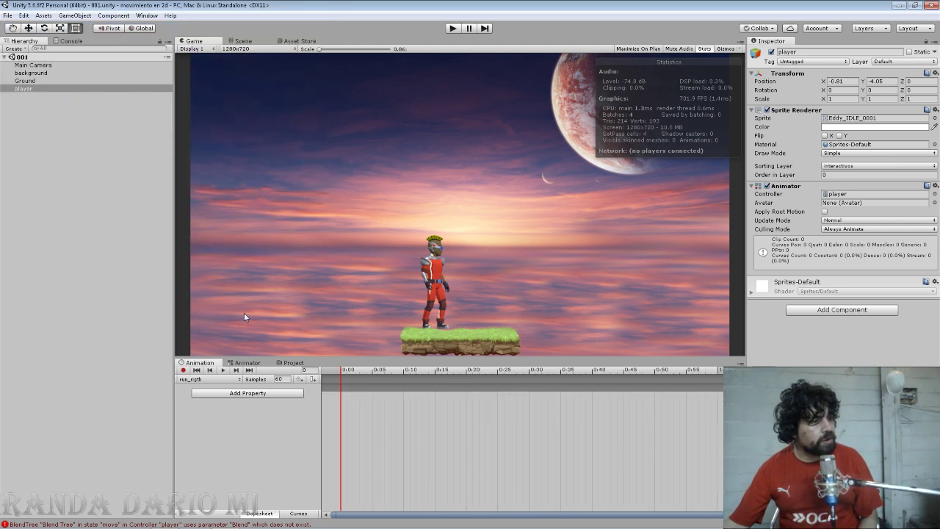
{"action": "left_click", "coordinate": [210, 379]}
{"action": "left_click", "coordinate": [211, 387]}
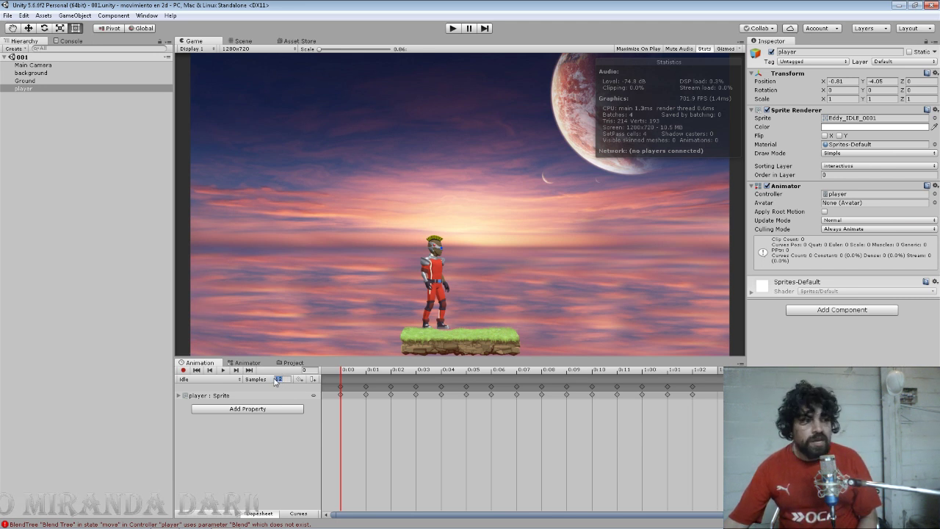
Step: Set Idle to 30 samples, stretch its keyframes to about 0:29, and preview it
{"action": "type", "text": "8"}
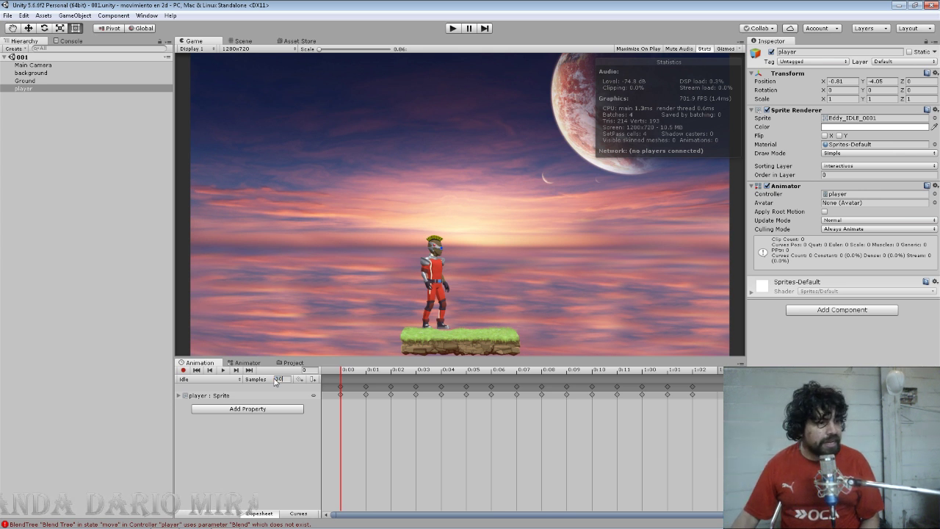
{"action": "key", "text": "Return"}
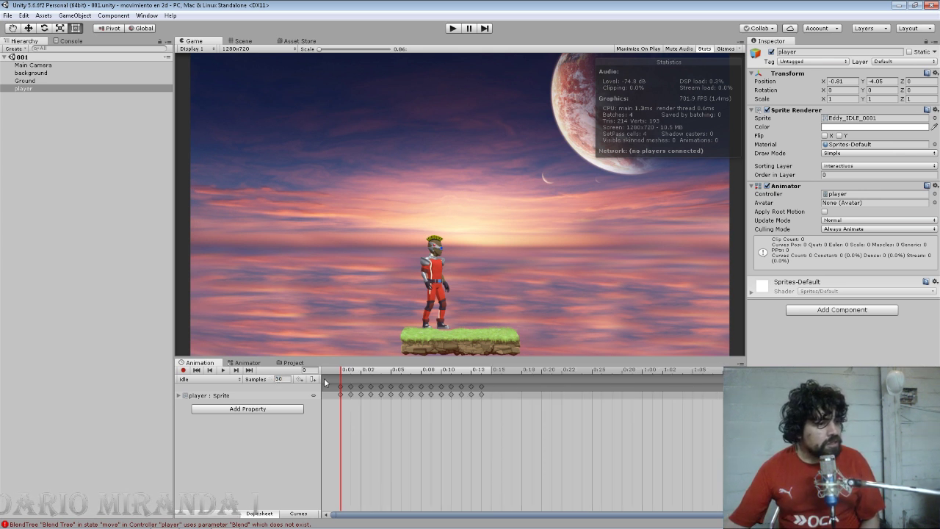
{"action": "left_click_drag", "start_coordinate": [498, 407], "coordinate": [328, 387]}
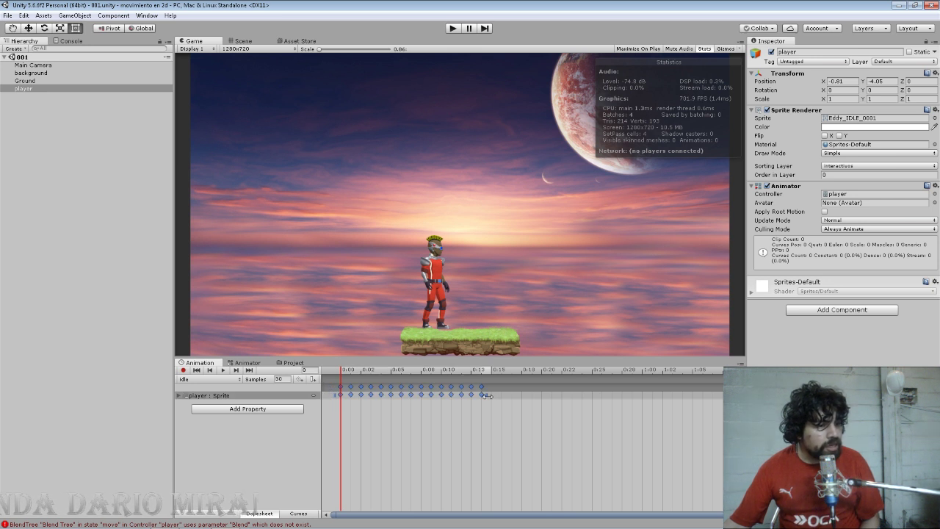
{"action": "left_click_drag", "start_coordinate": [487, 396], "coordinate": [648, 387]}
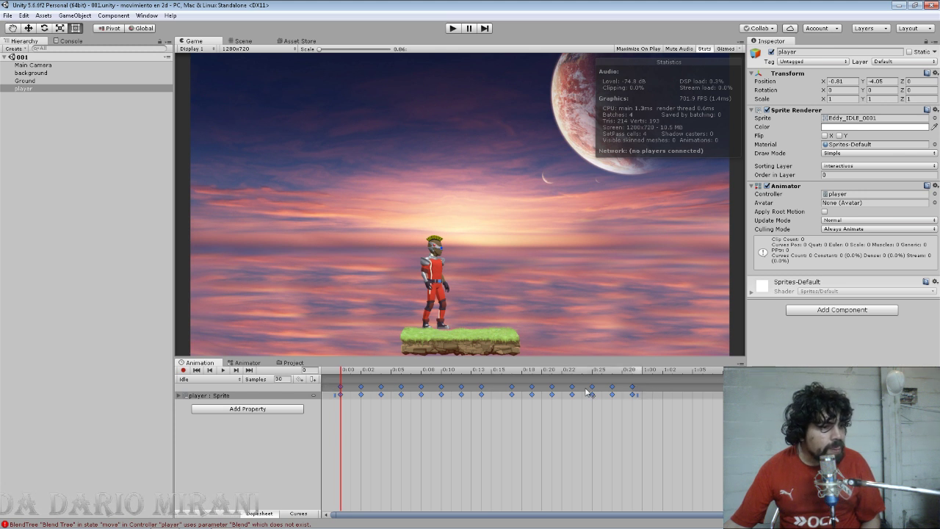
{"action": "left_click", "coordinate": [224, 370]}
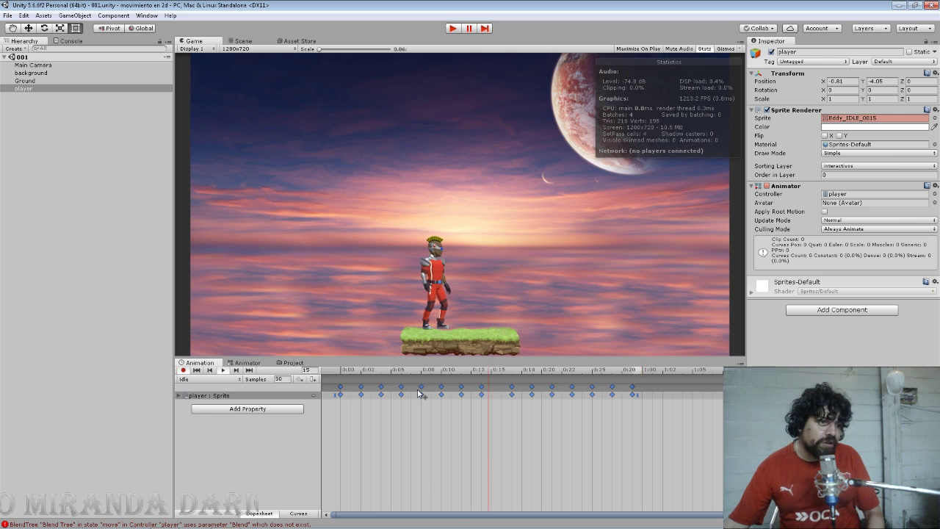
Step: Stop the preview, open run_rigth at 30 samples, and dock the Project panel above the Inspector
{"action": "left_click", "coordinate": [224, 370]}
{"action": "left_click", "coordinate": [224, 379]}
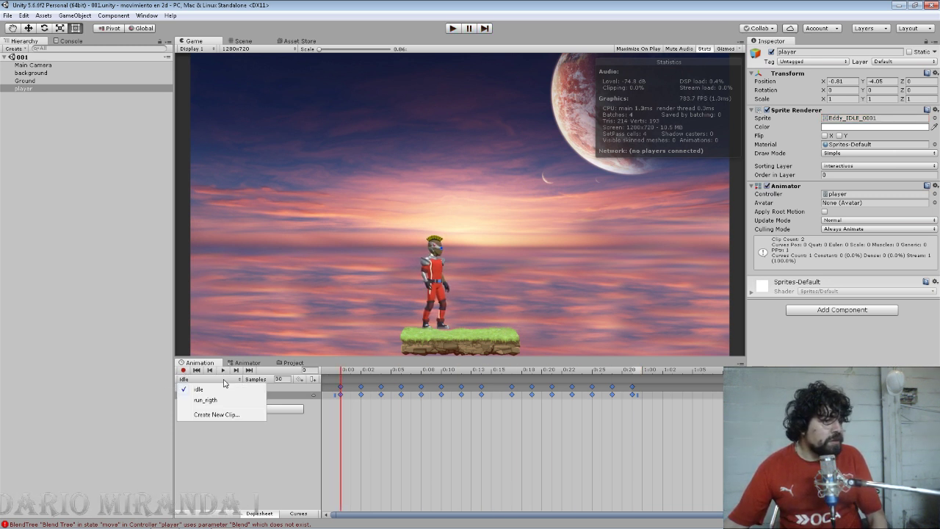
{"action": "left_click", "coordinate": [221, 400]}
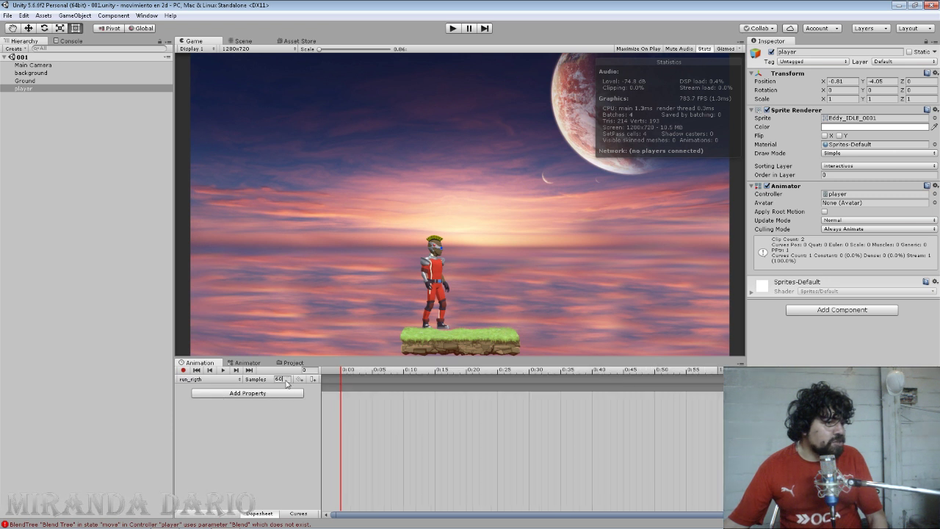
{"action": "type", "text": "30"}
{"action": "key", "text": "Return"}
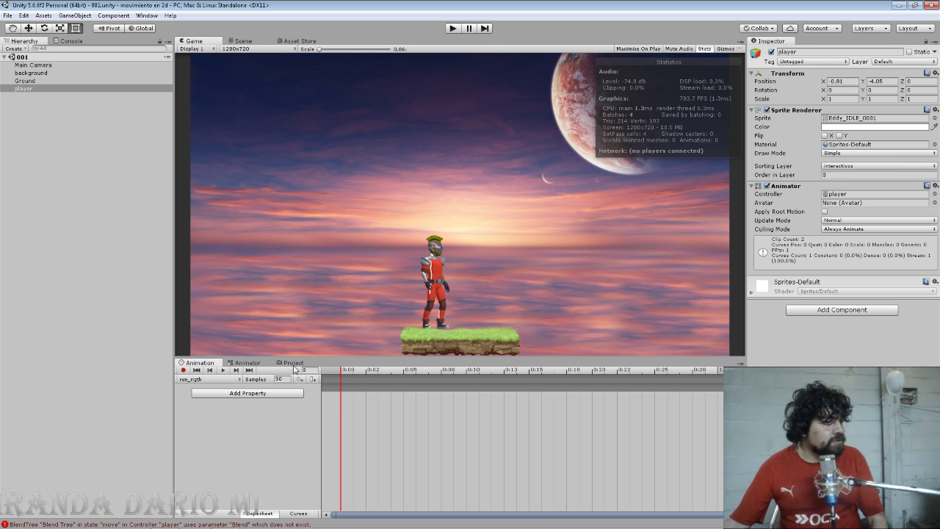
{"action": "mouse_move", "coordinate": [293, 362]}
{"action": "left_mouse_down"}
{"action": "mouse_move", "coordinate": [453, 332]}
{"action": "mouse_move", "coordinate": [814, 66]}
{"action": "left_mouse_up"}
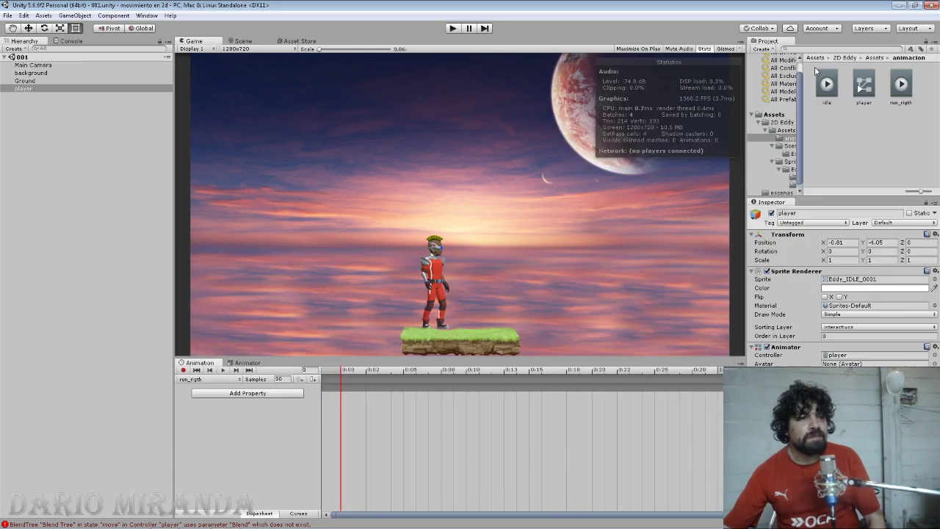
Step: Browse to Sprites > Eddy > Run and select all 22 Eddy_RUN sprites
{"action": "left_click", "coordinate": [866, 58]}
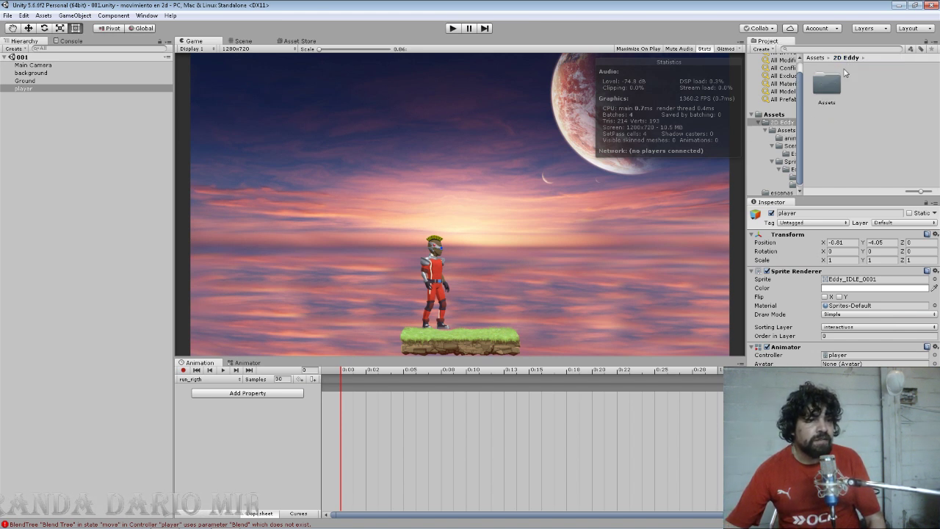
{"action": "double_click", "coordinate": [901, 85]}
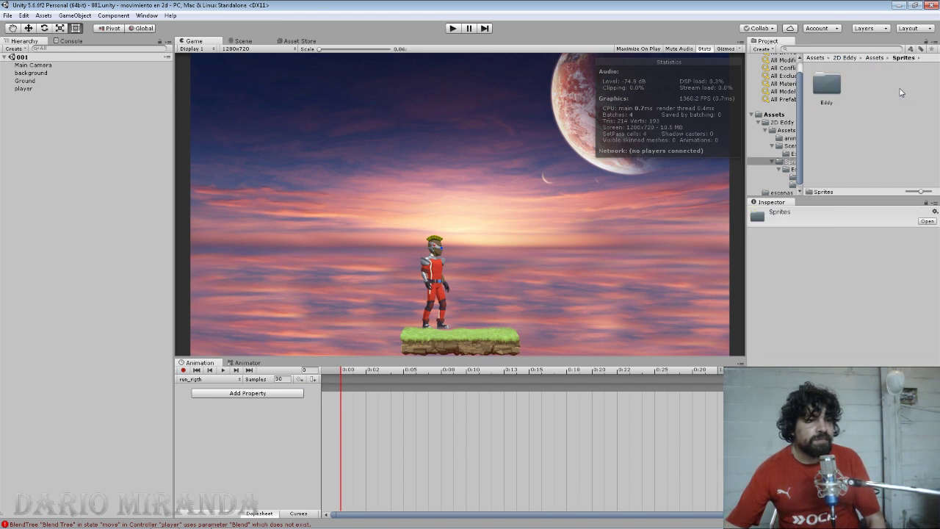
{"action": "double_click", "coordinate": [828, 88]}
{"action": "left_click", "coordinate": [861, 89]}
{"action": "double_click", "coordinate": [862, 88]}
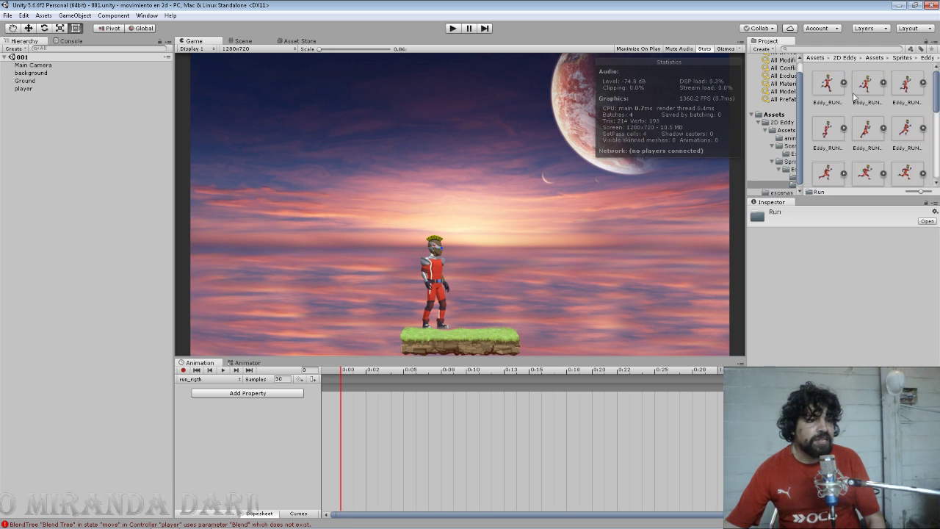
{"action": "left_click", "coordinate": [828, 87]}
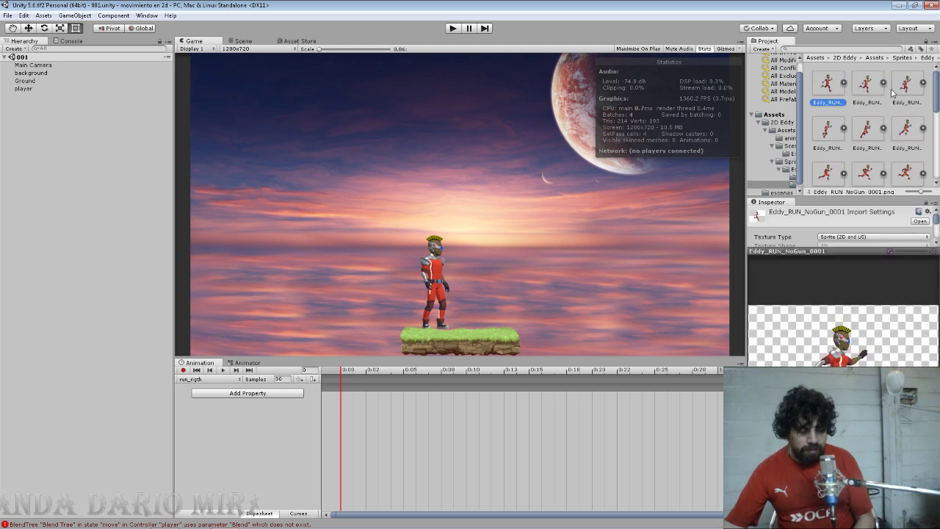
{"action": "left_click_drag", "start_coordinate": [934, 86], "coordinate": [929, 165]}
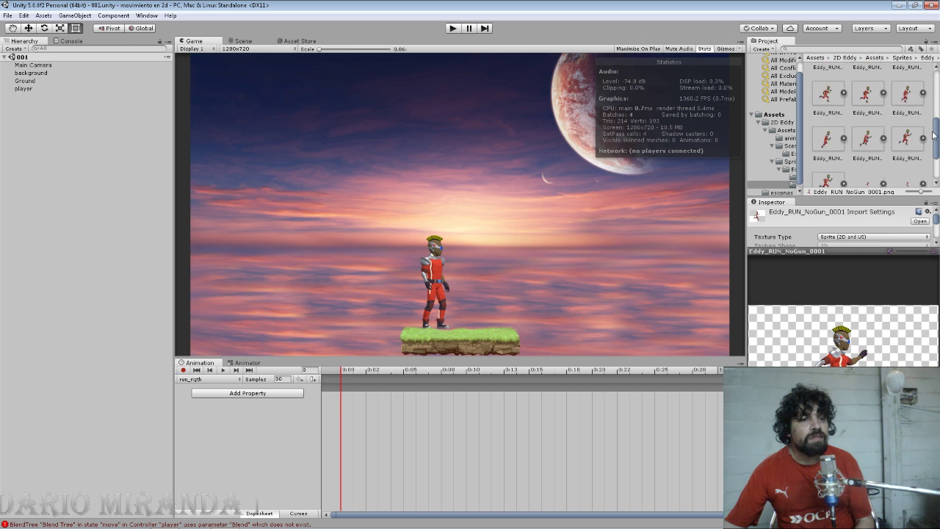
{"action": "left_click", "coordinate": [833, 160], "text": "shift"}
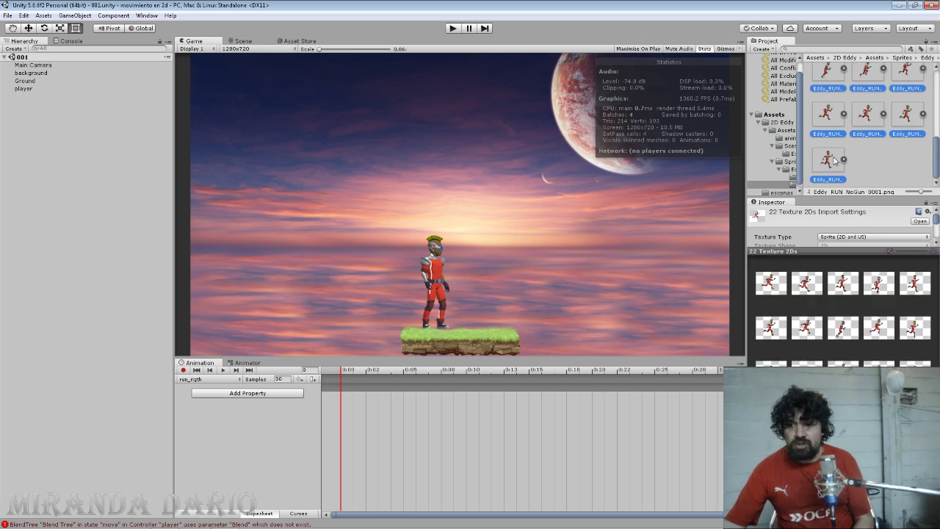
Step: Drop the sprites into run_rigth, stretch the keys to about 0:29, and preview
{"action": "left_click_drag", "start_coordinate": [765, 190], "coordinate": [385, 390]}
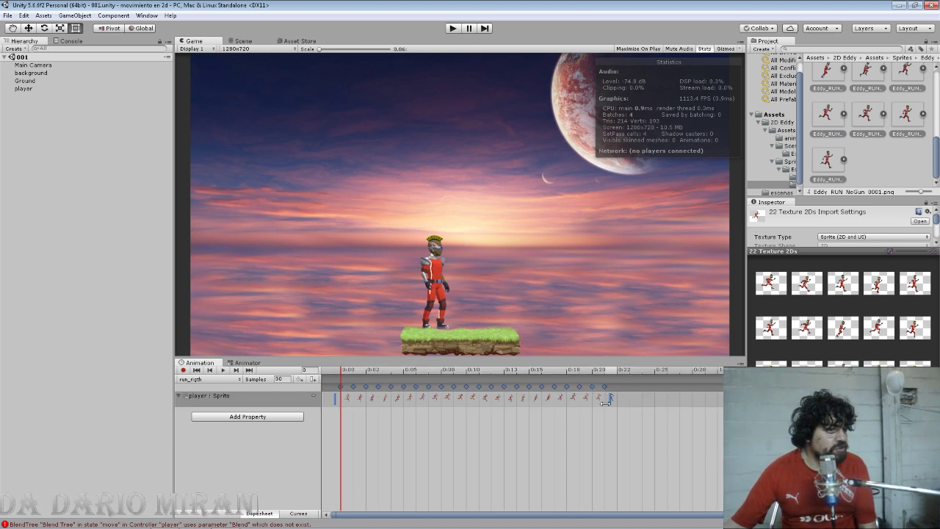
{"action": "left_click_drag", "start_coordinate": [608, 399], "coordinate": [710, 397]}
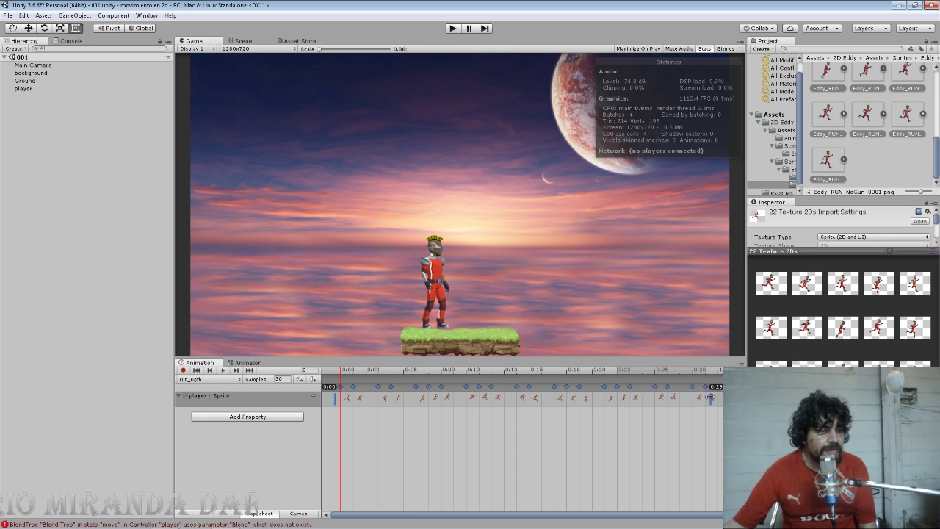
{"action": "left_click", "coordinate": [223, 370]}
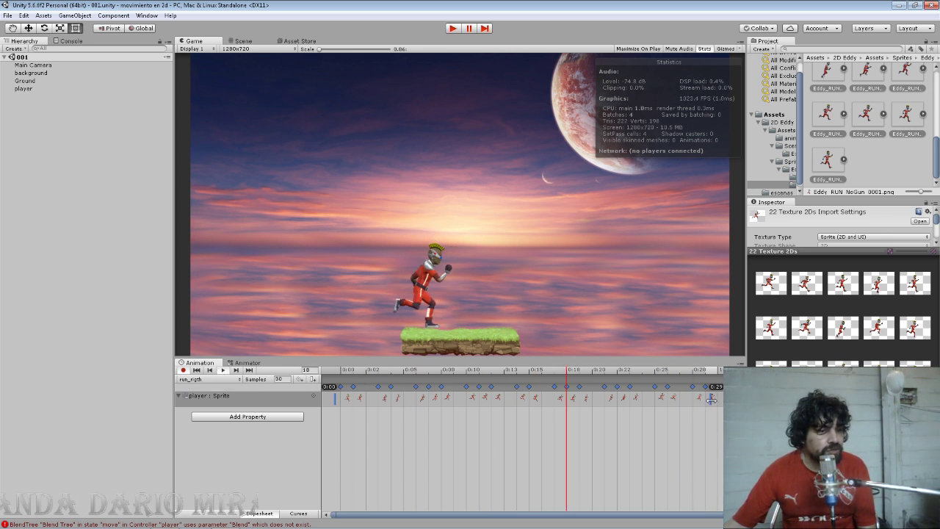
Step: Nudge the later run_rigth keyframes, then choose Create New Clip from the clip list
{"action": "left_click_drag", "start_coordinate": [711, 398], "coordinate": [715, 404]}
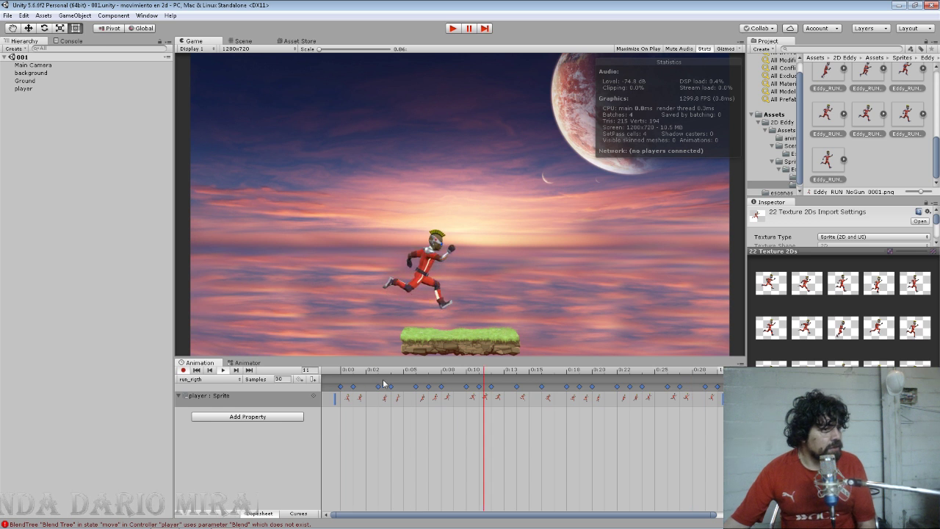
{"action": "left_click", "coordinate": [199, 379]}
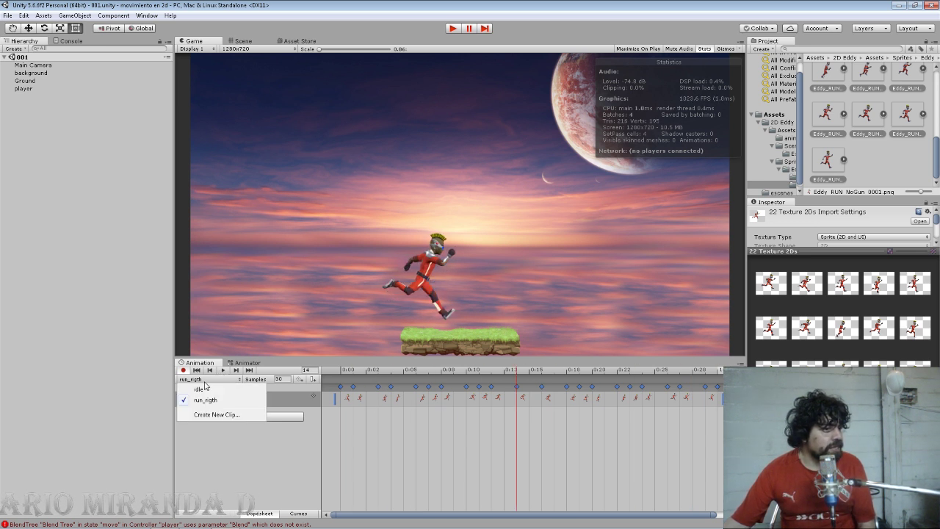
{"action": "left_click", "coordinate": [214, 415]}
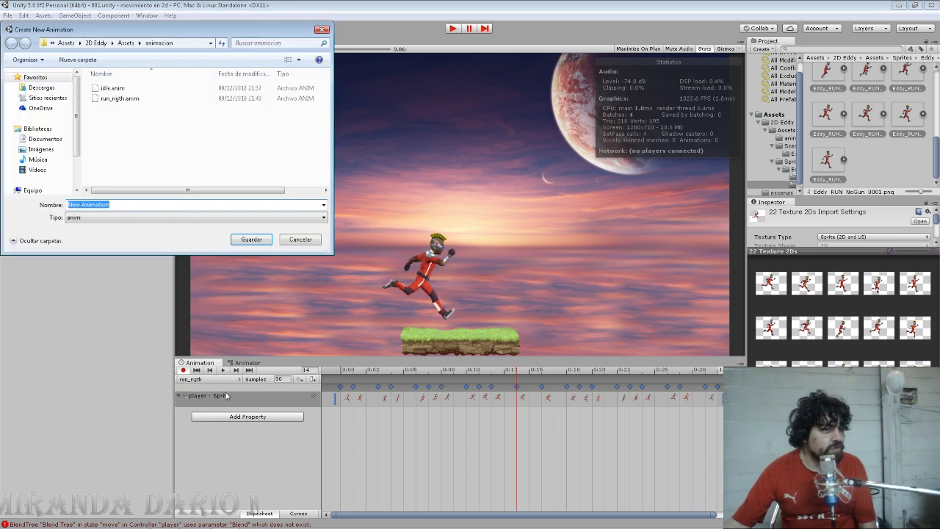
Step: Name the new clip run_left.anim in the animacion folder and save it
{"action": "left_click", "coordinate": [121, 99]}
{"action": "left_click", "coordinate": [92, 205]}
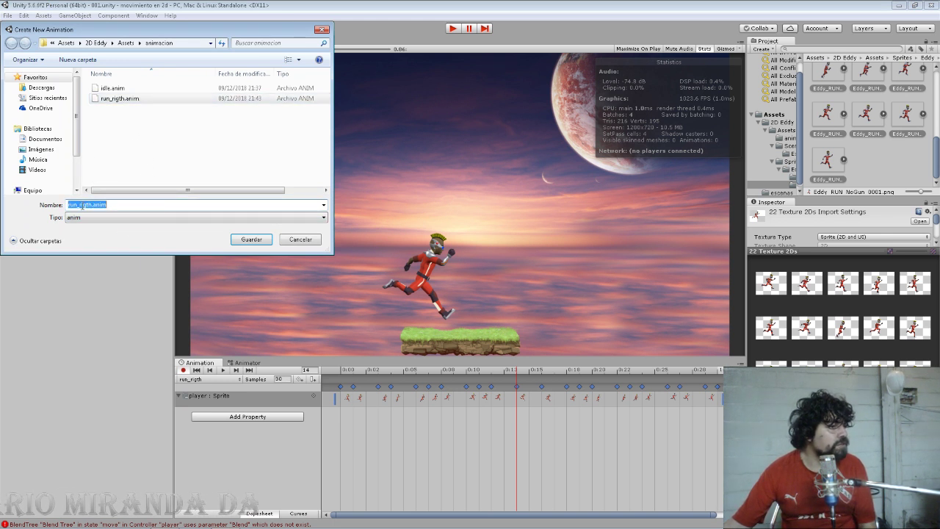
{"action": "double_click", "coordinate": [86, 205]}
{"action": "left_click", "coordinate": [87, 205]}
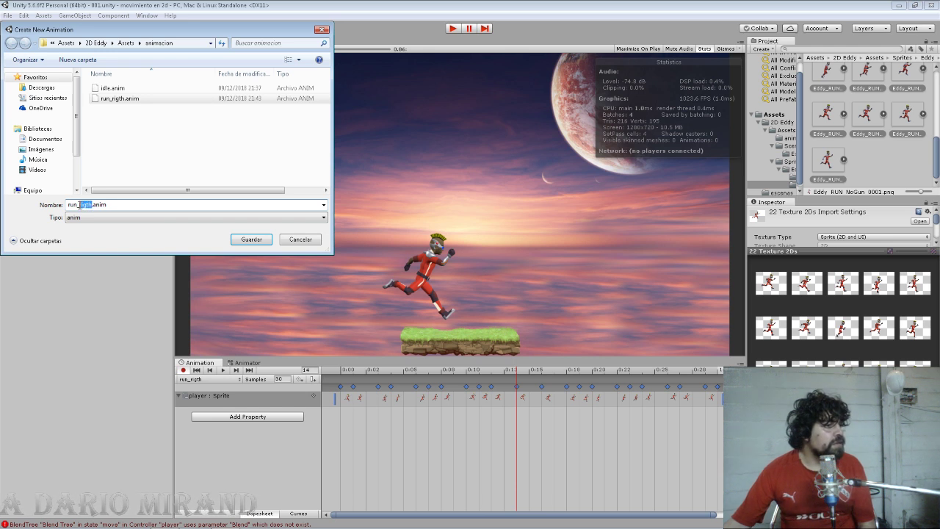
{"action": "type", "text": "ri"}
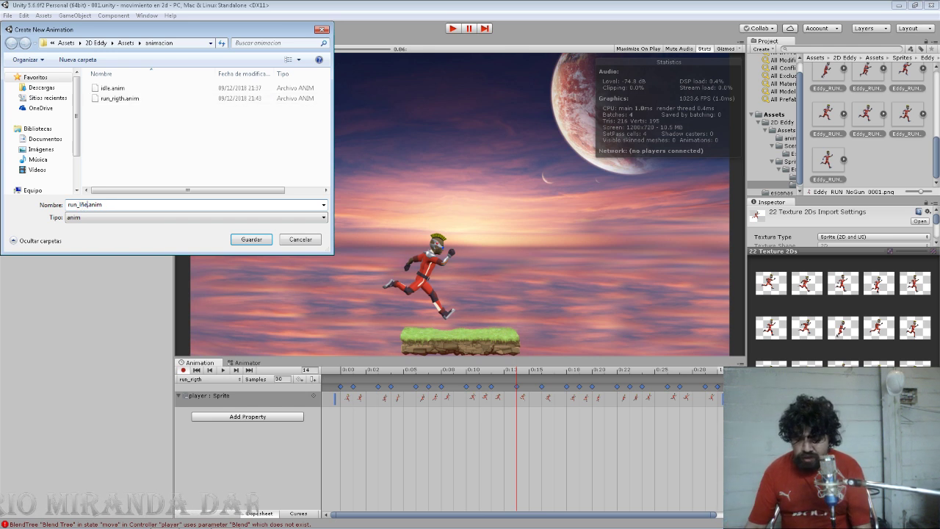
{"action": "type", "text": "ft"}
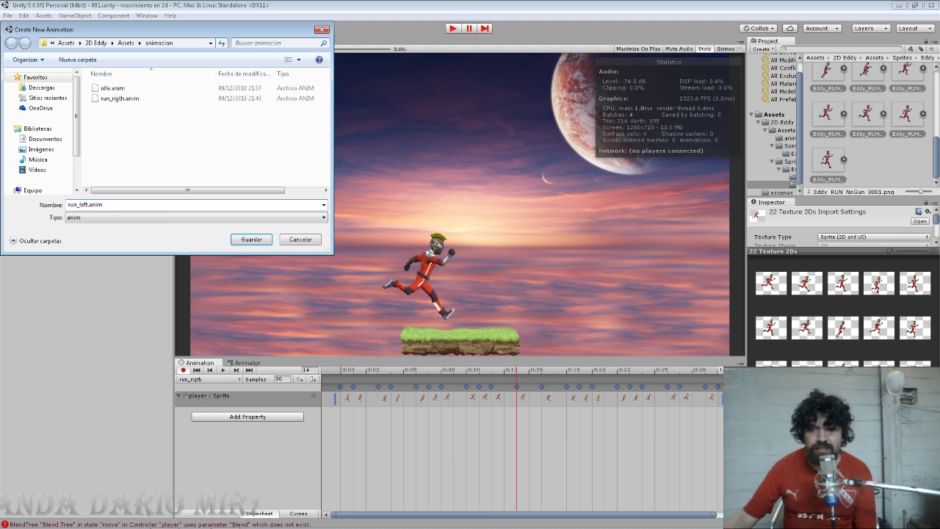
{"action": "left_click", "coordinate": [245, 239]}
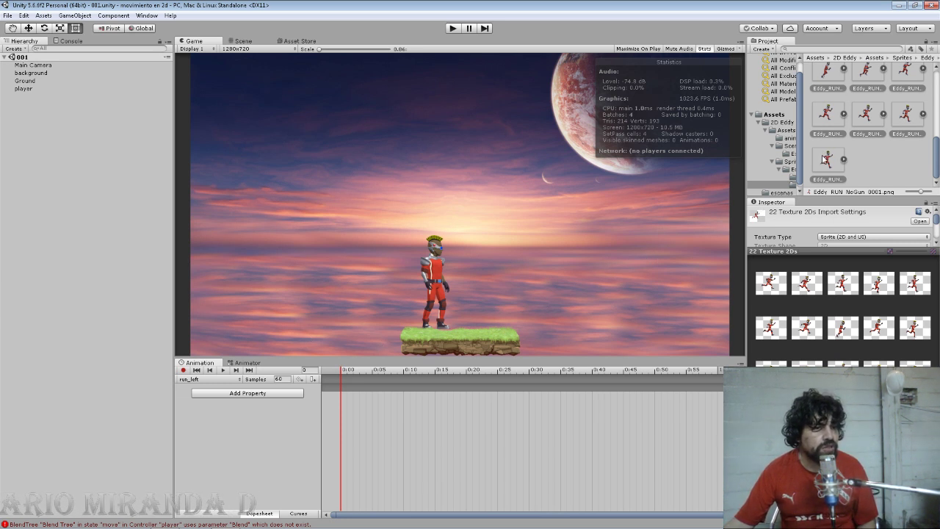
Step: Drop the run sprite frames into the run_left timeline and set 30 samples
{"action": "left_click_drag", "start_coordinate": [826, 158], "coordinate": [514, 349]}
{"action": "left_click_drag", "start_coordinate": [429, 375], "coordinate": [392, 396]}
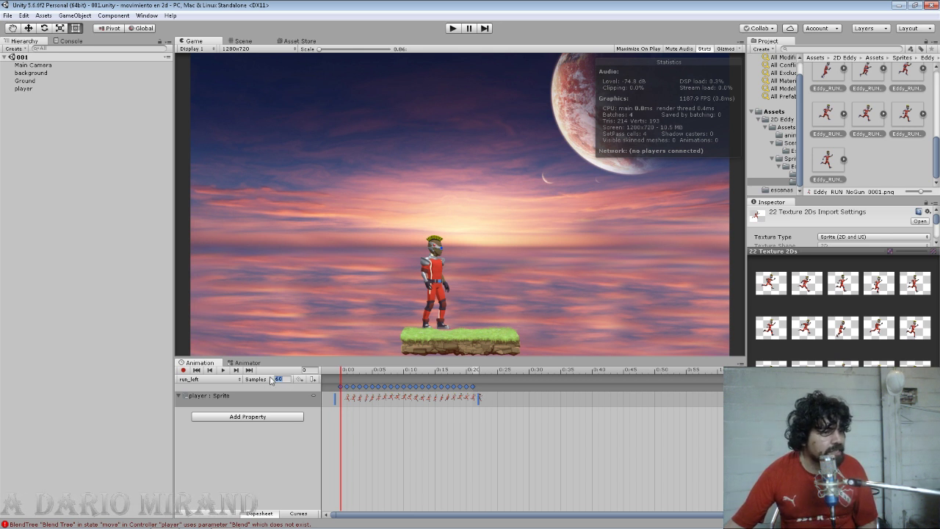
{"action": "type", "text": "30"}
{"action": "key", "text": "Return"}
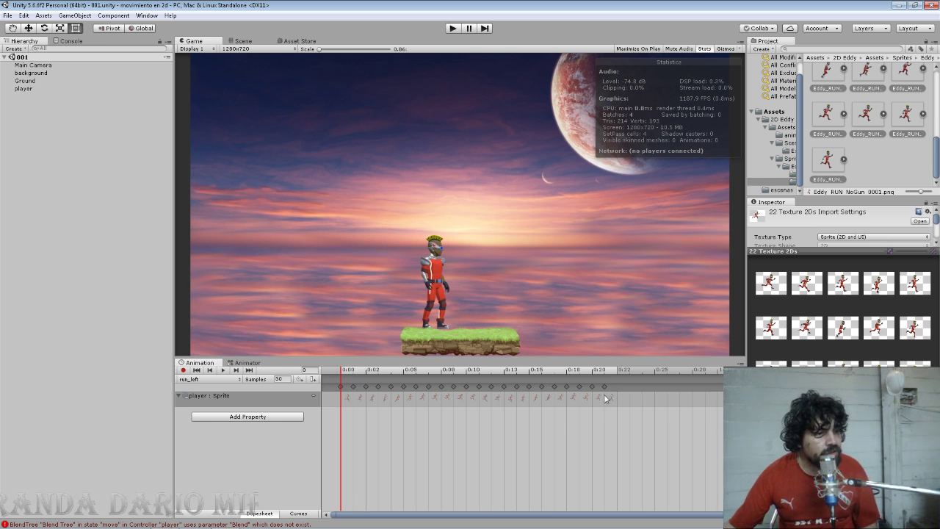
Step: Stretch the run_left keyframes out to about 0:27
{"action": "mouse_move", "coordinate": [605, 409]}
{"action": "left_mouse_down"}
{"action": "mouse_move", "coordinate": [430, 390]}
{"action": "mouse_move", "coordinate": [610, 397]}
{"action": "mouse_move", "coordinate": [323, 380]}
{"action": "left_mouse_up"}
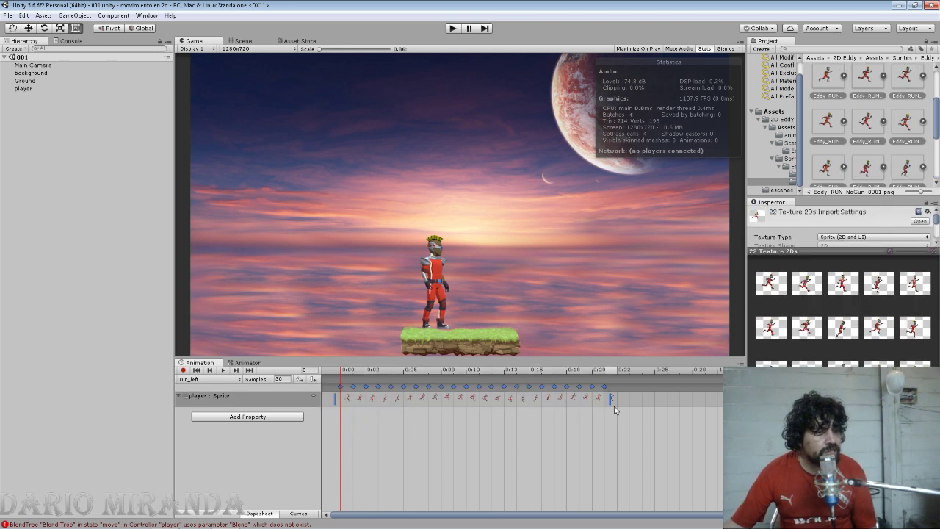
{"action": "left_click_drag", "start_coordinate": [609, 398], "coordinate": [707, 399]}
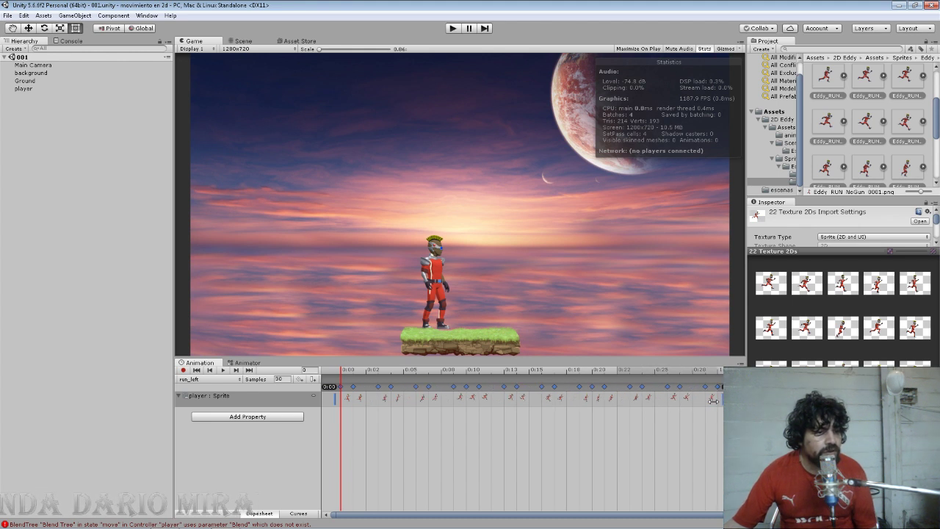
{"action": "left_click", "coordinate": [457, 395]}
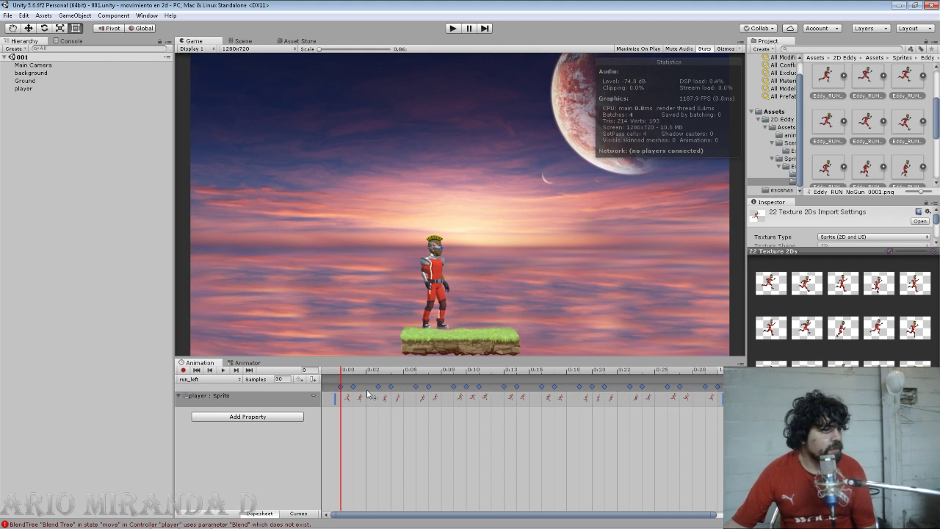
{"action": "left_click", "coordinate": [218, 416]}
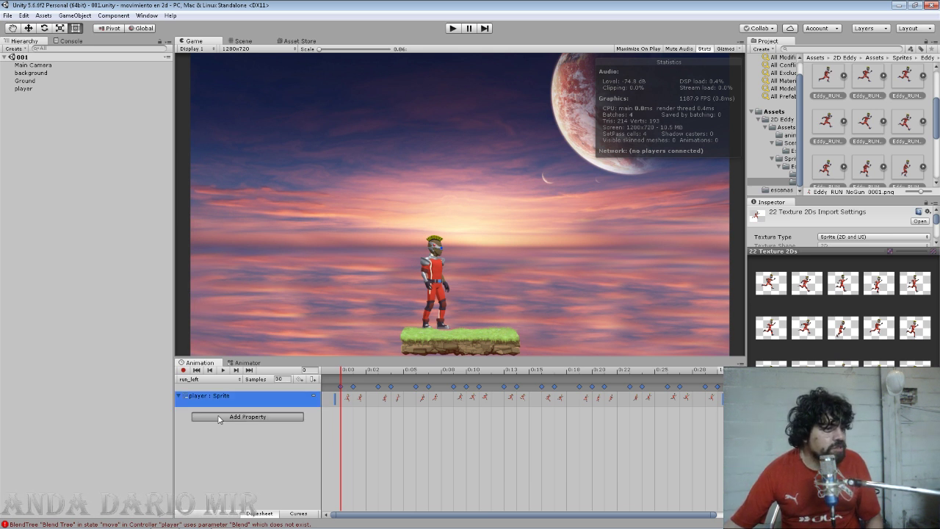
{"action": "left_click", "coordinate": [226, 459]}
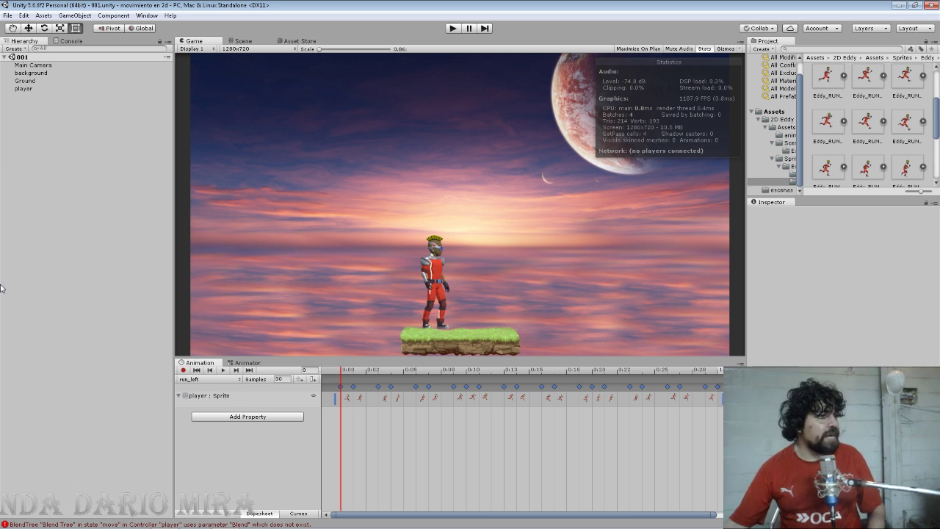
Step: Select the player and try toggling Sprite Renderer Flip X on and off
{"action": "left_click", "coordinate": [23, 89]}
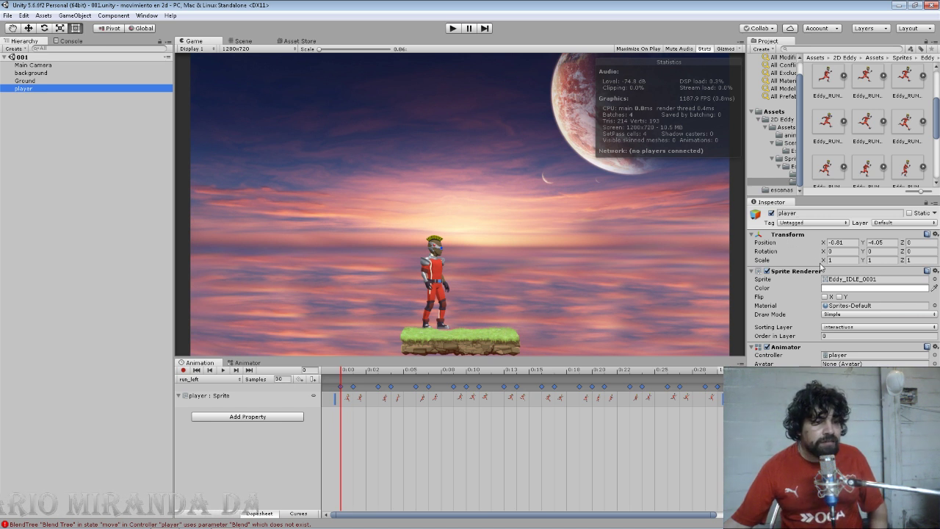
{"action": "left_click", "coordinate": [824, 297]}
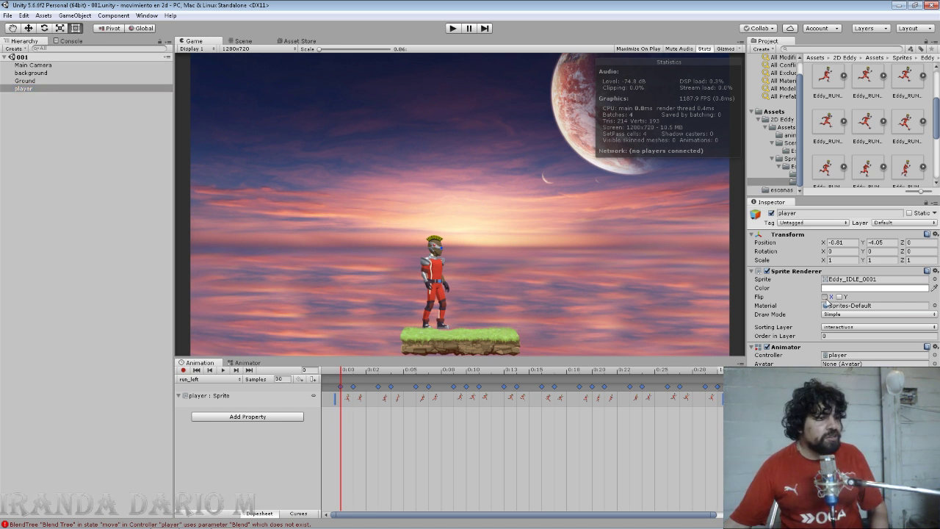
{"action": "left_click", "coordinate": [824, 297]}
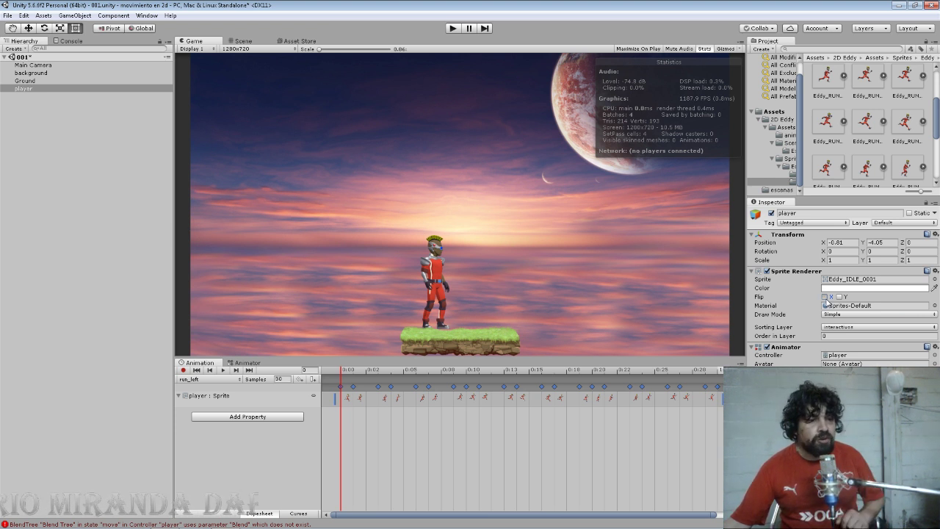
{"action": "left_click", "coordinate": [824, 296]}
{"action": "left_click", "coordinate": [825, 296]}
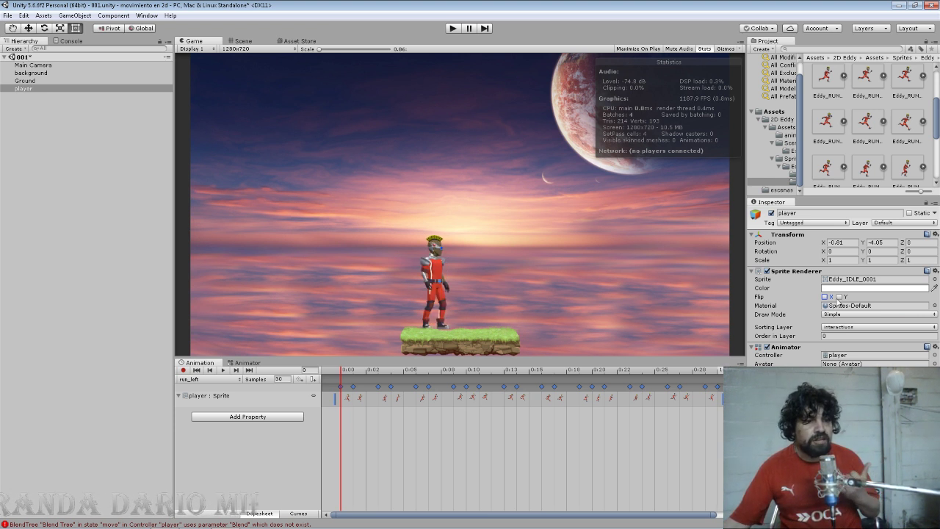
Step: Test Flip Y in the Scene and Game views, leaving the player upright and unflipped
{"action": "left_click", "coordinate": [839, 297]}
{"action": "left_click", "coordinate": [839, 297]}
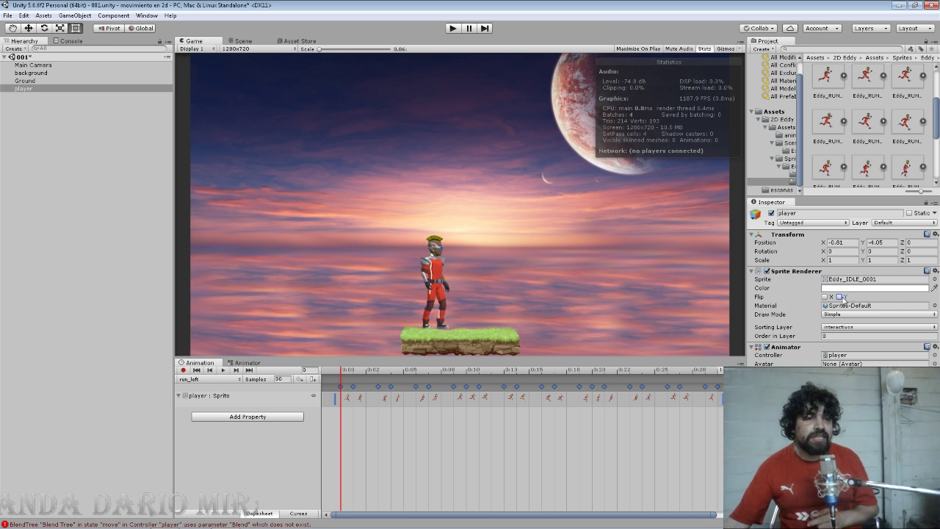
{"action": "left_click", "coordinate": [839, 297]}
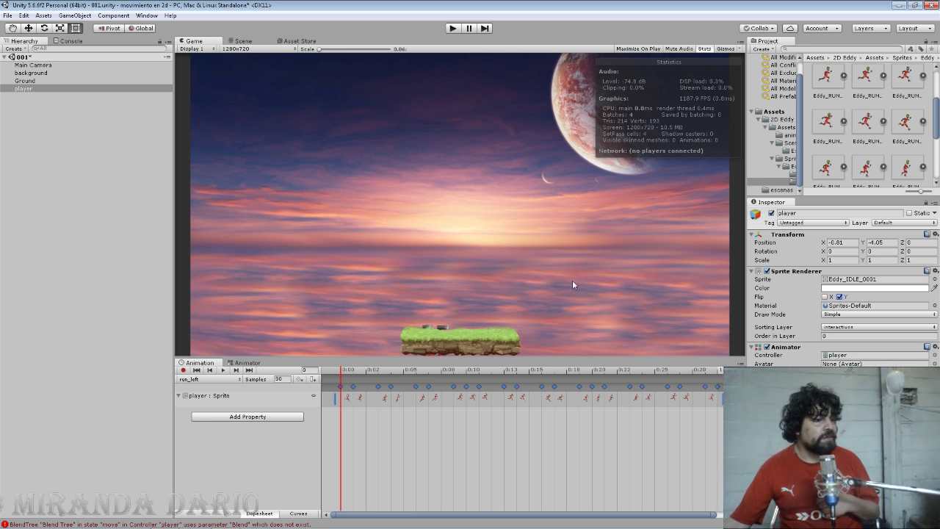
{"action": "left_click", "coordinate": [248, 42]}
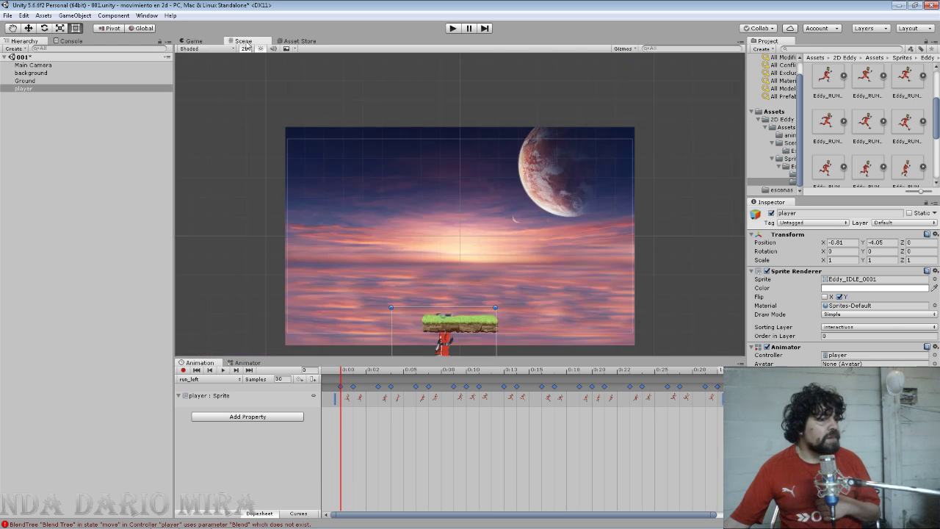
{"action": "scroll", "coordinate": [335, 166], "scroll_direction": "down", "scroll_amount": 1}
{"action": "scroll", "coordinate": [336, 166], "scroll_direction": "up", "scroll_amount": 2}
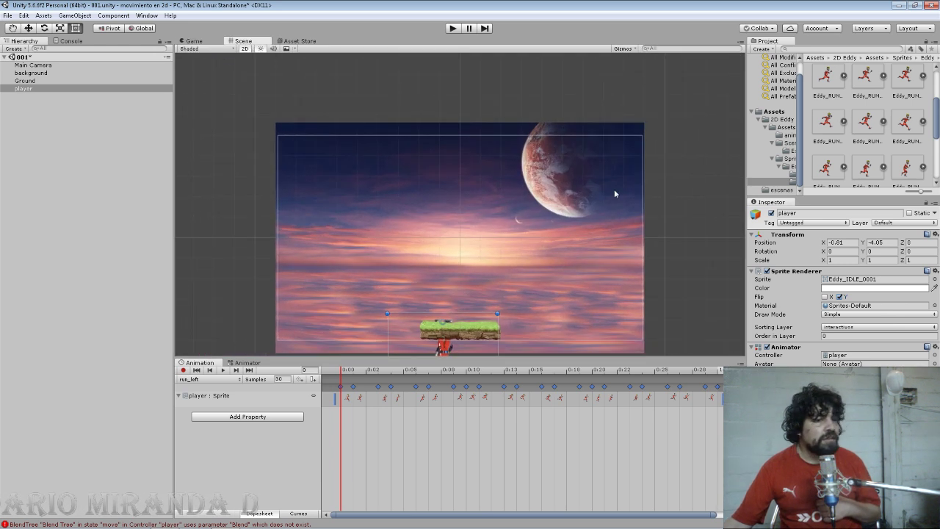
{"action": "left_click", "coordinate": [838, 297]}
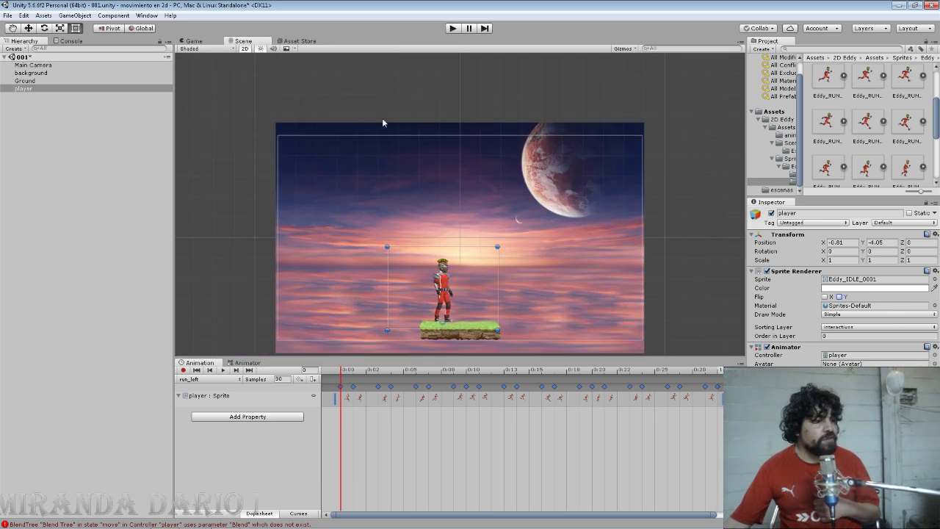
{"action": "left_click", "coordinate": [197, 42]}
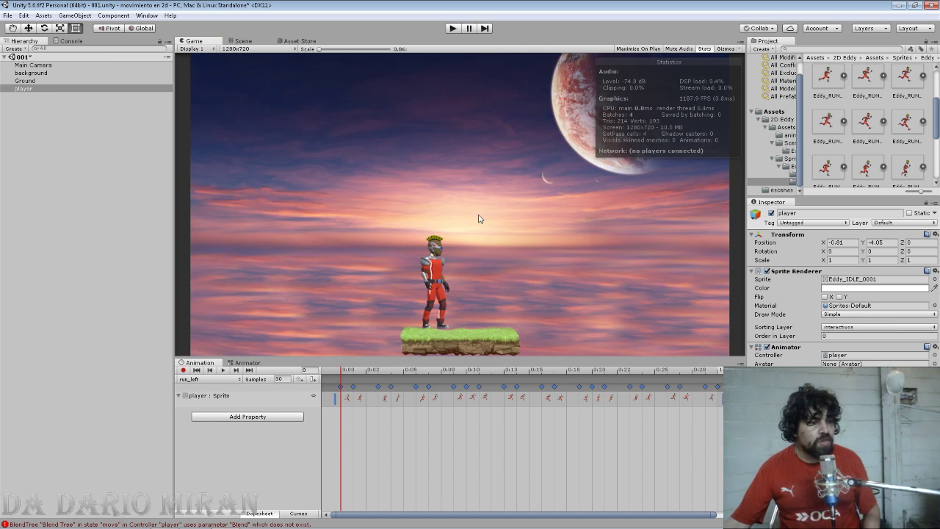
{"action": "left_click", "coordinate": [824, 296]}
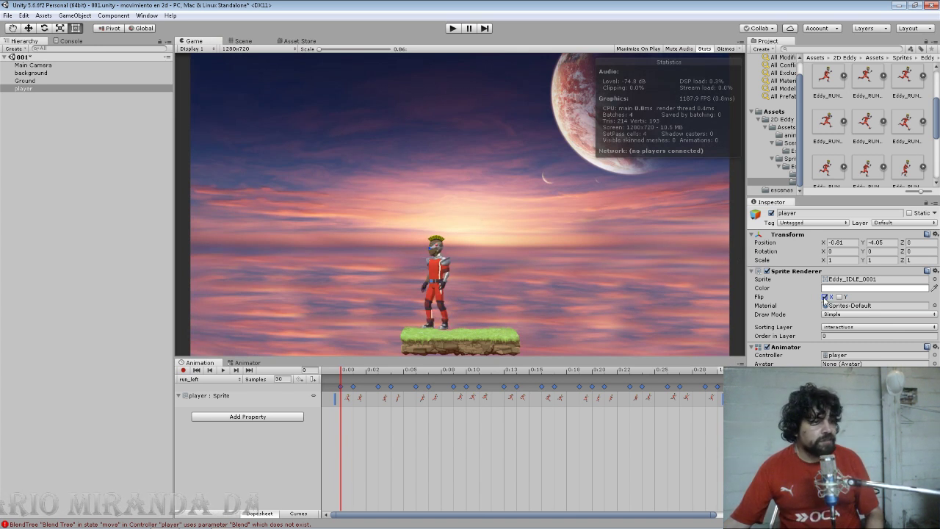
{"action": "left_click", "coordinate": [824, 297]}
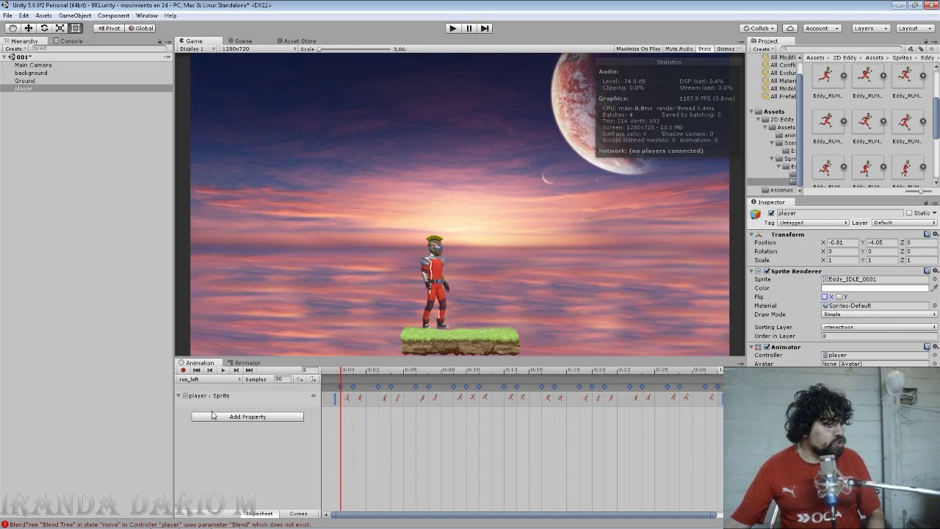
Step: Add a Sprite Renderer Flip X track to the run_left clip
{"action": "left_click", "coordinate": [298, 416]}
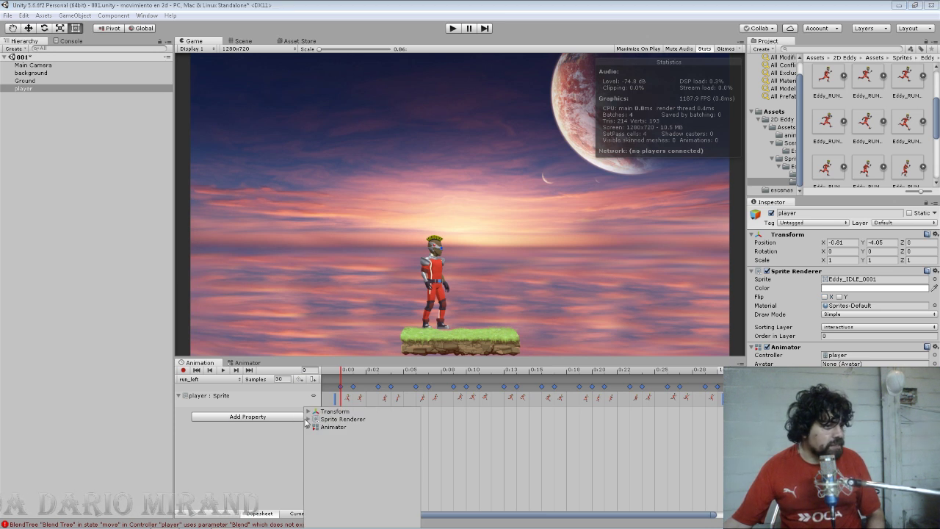
{"action": "left_click", "coordinate": [309, 419]}
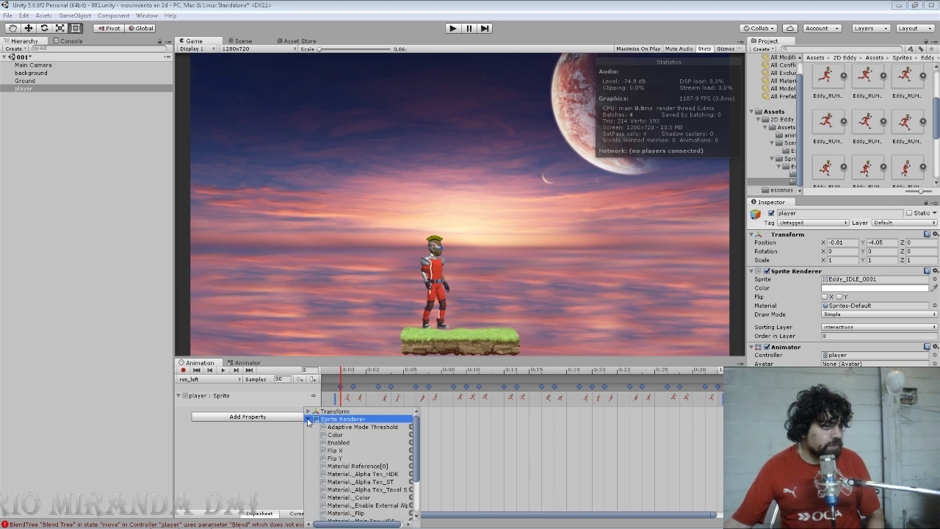
{"action": "scroll", "coordinate": [309, 422], "scroll_direction": "down", "scroll_amount": 1}
{"action": "scroll", "coordinate": [310, 424], "scroll_direction": "down", "scroll_amount": 1}
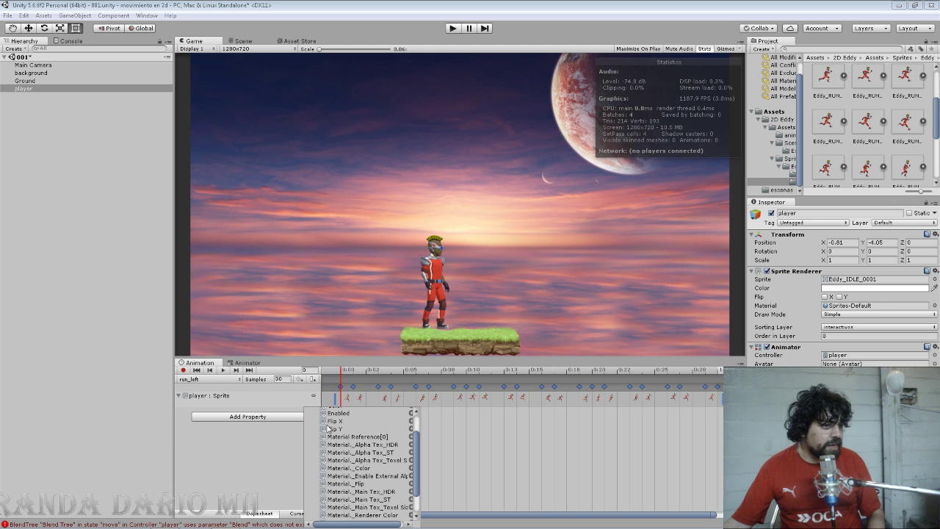
{"action": "left_click", "coordinate": [350, 423]}
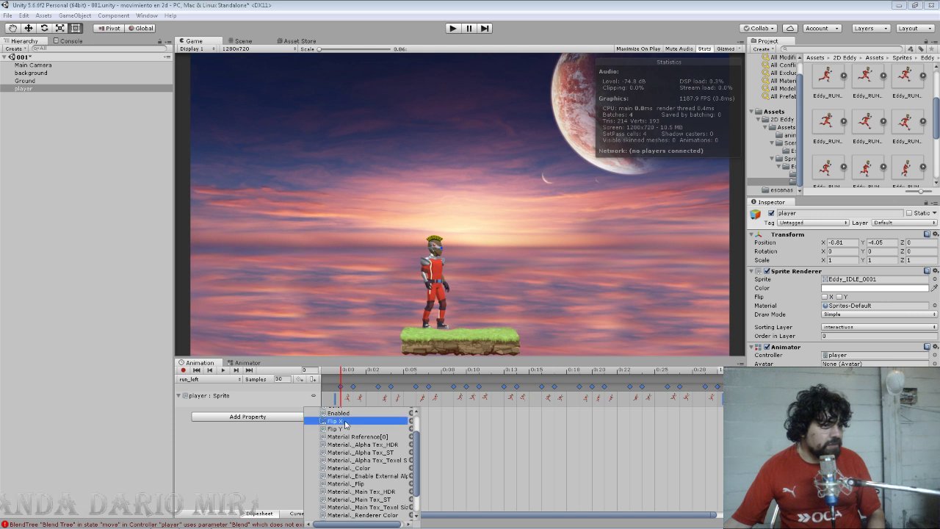
{"action": "left_click", "coordinate": [413, 423]}
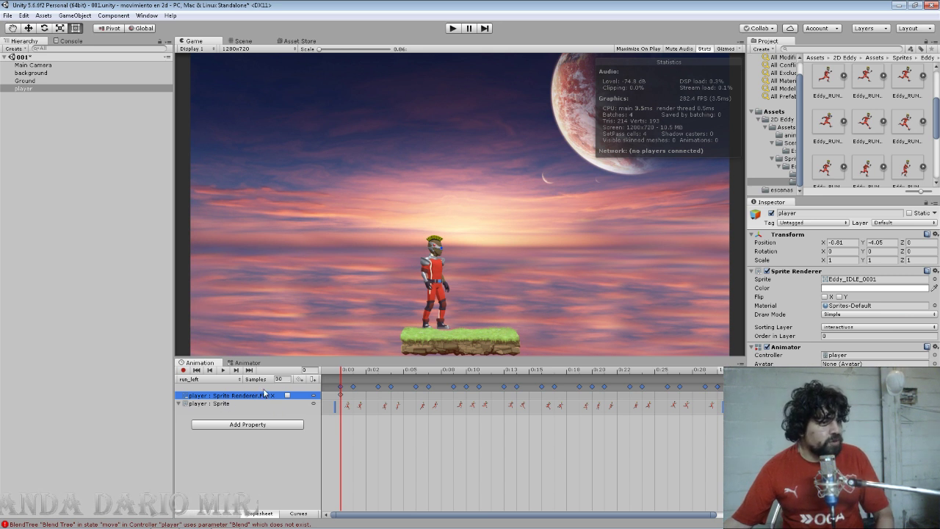
Step: Run the game and toggle Flip X repeatedly to compare facing directions
{"action": "key", "text": "ctrl+p"}
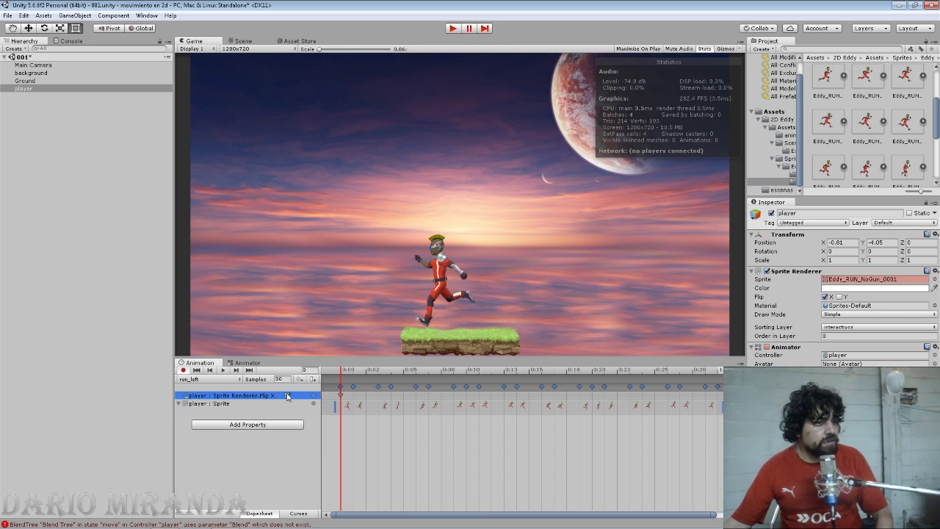
{"action": "left_click", "coordinate": [287, 396]}
{"action": "left_click", "coordinate": [287, 396]}
{"action": "left_click", "coordinate": [286, 396]}
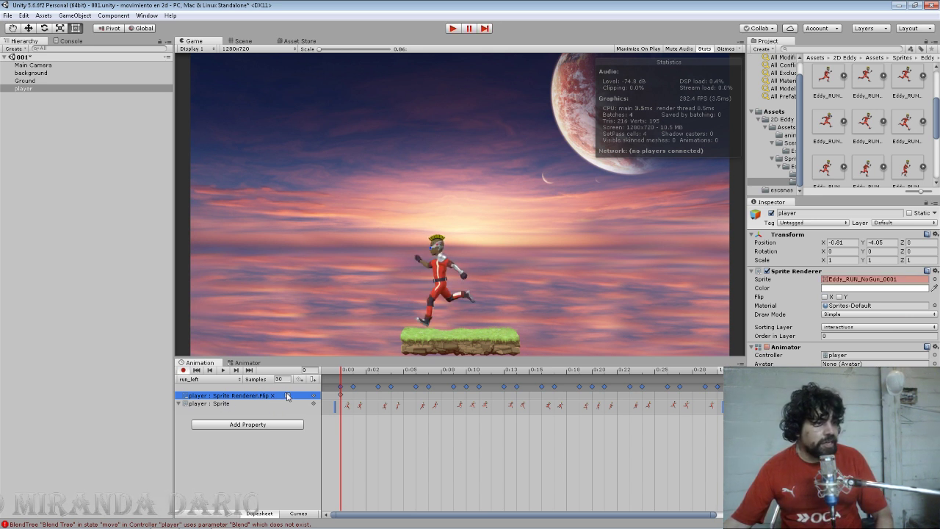
{"action": "left_click", "coordinate": [287, 396]}
{"action": "left_click", "coordinate": [286, 396]}
{"action": "left_click", "coordinate": [287, 396]}
{"action": "left_click", "coordinate": [286, 396]}
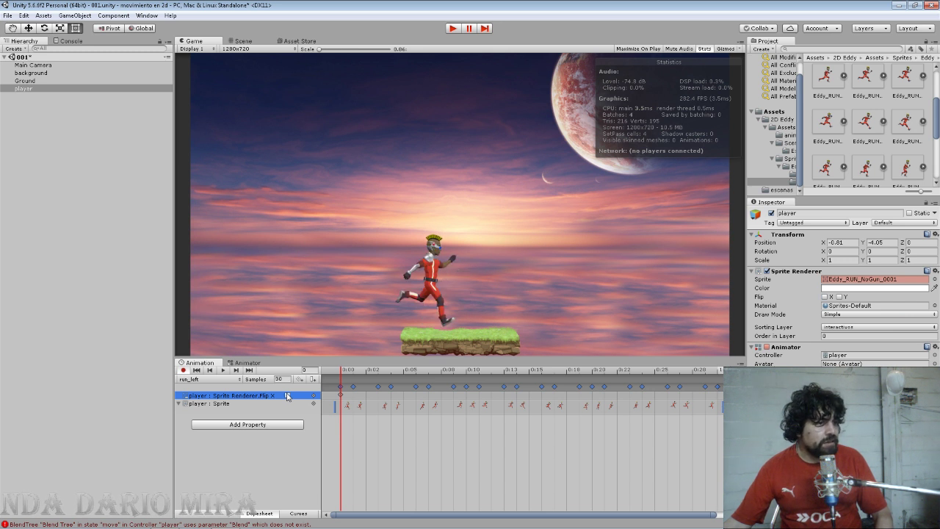
{"action": "left_click", "coordinate": [286, 396]}
{"action": "left_click", "coordinate": [287, 396]}
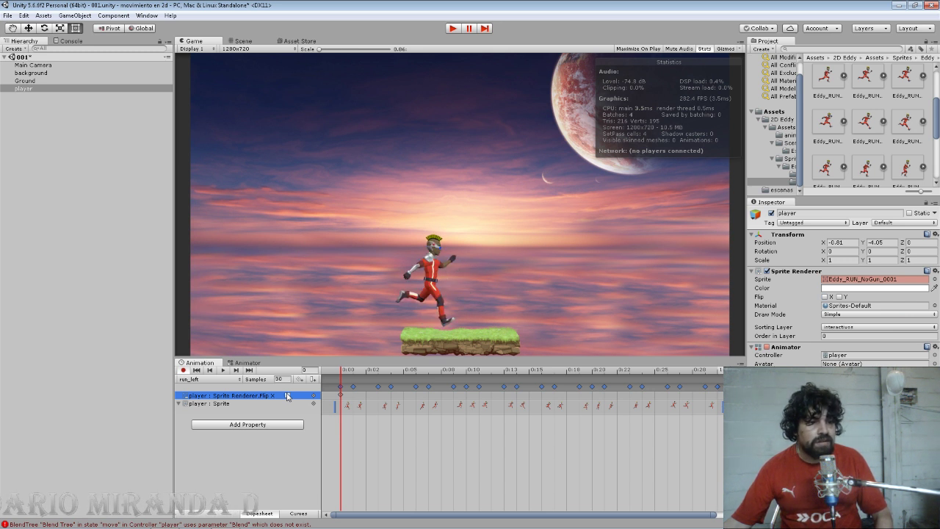
{"action": "left_click", "coordinate": [286, 396]}
{"action": "left_click", "coordinate": [286, 396]}
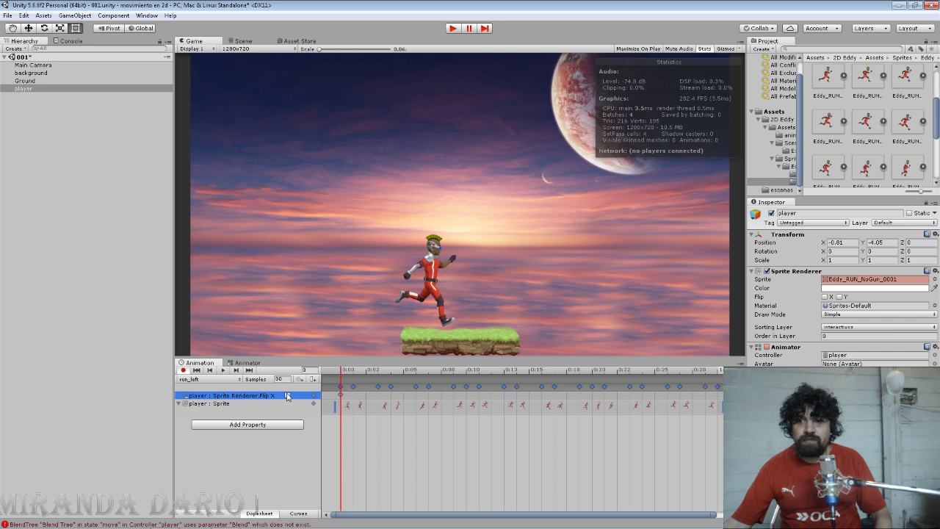
{"action": "left_click", "coordinate": [286, 396]}
{"action": "left_click", "coordinate": [287, 396]}
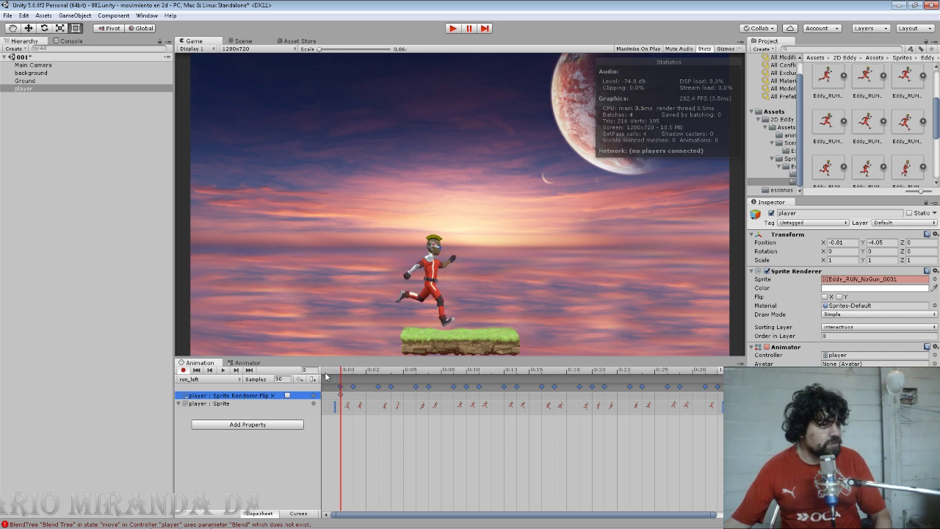
Step: Key Flip X on at the first and last frames, then play run_left and stop preview
{"action": "left_click", "coordinate": [287, 396]}
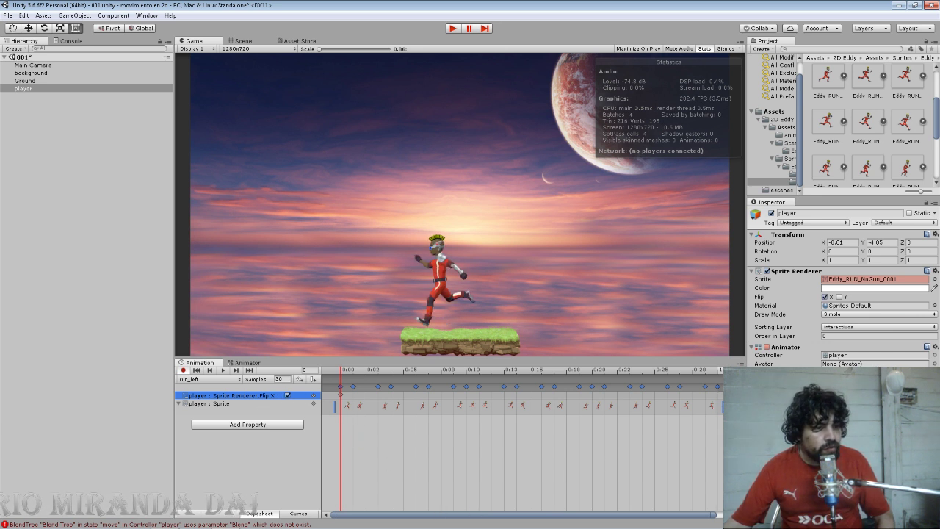
{"action": "key", "text": "shift+period"}
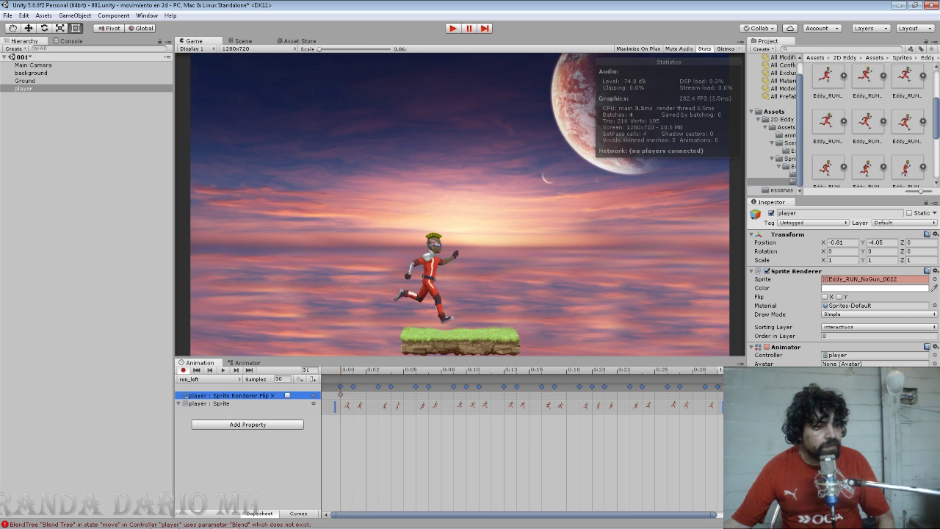
{"action": "left_click", "coordinate": [286, 396]}
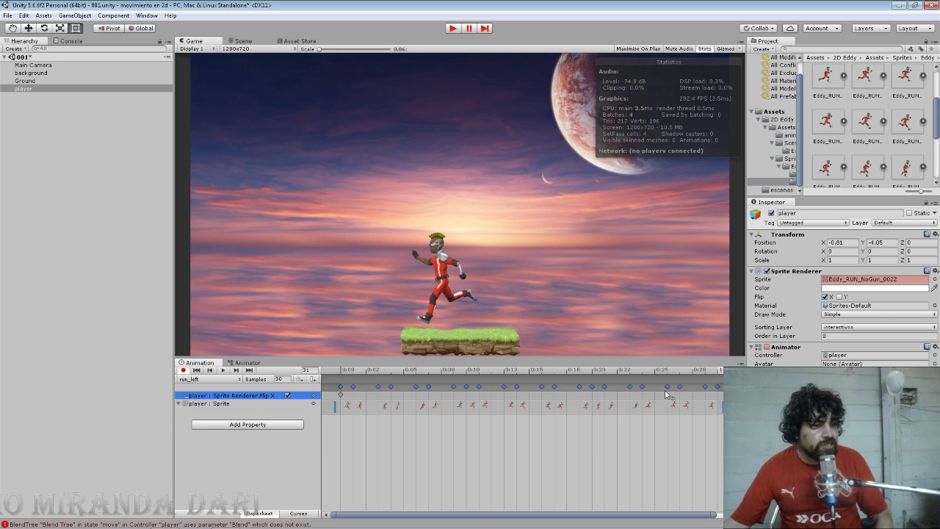
{"action": "left_click", "coordinate": [336, 373]}
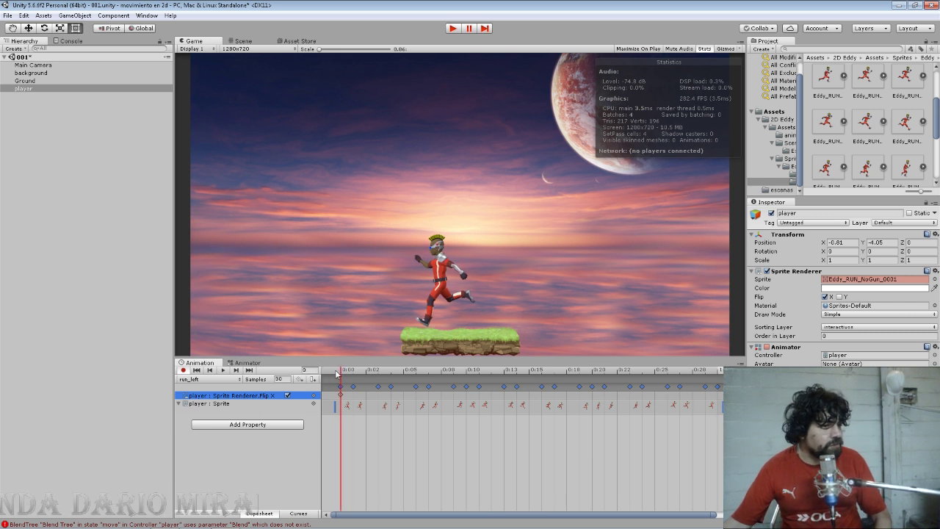
{"action": "left_click", "coordinate": [222, 371]}
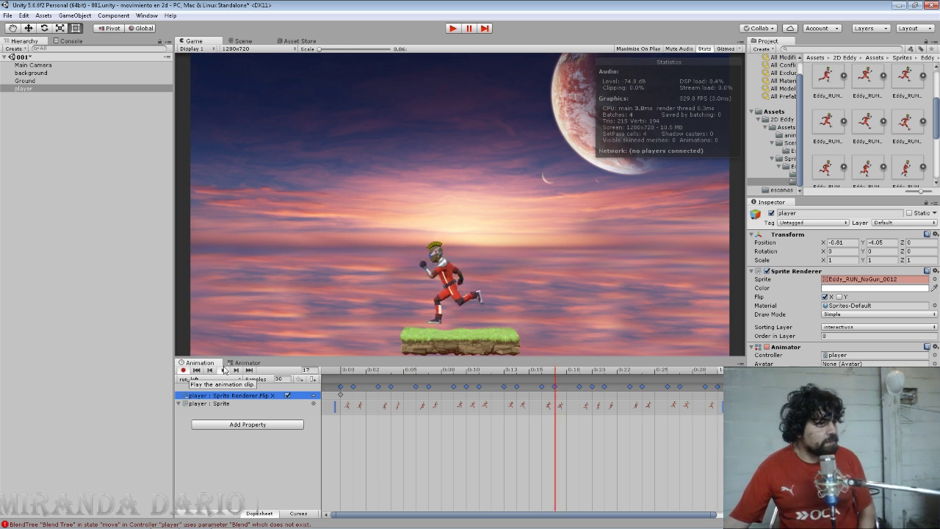
{"action": "left_click", "coordinate": [224, 370]}
{"action": "left_click", "coordinate": [183, 370]}
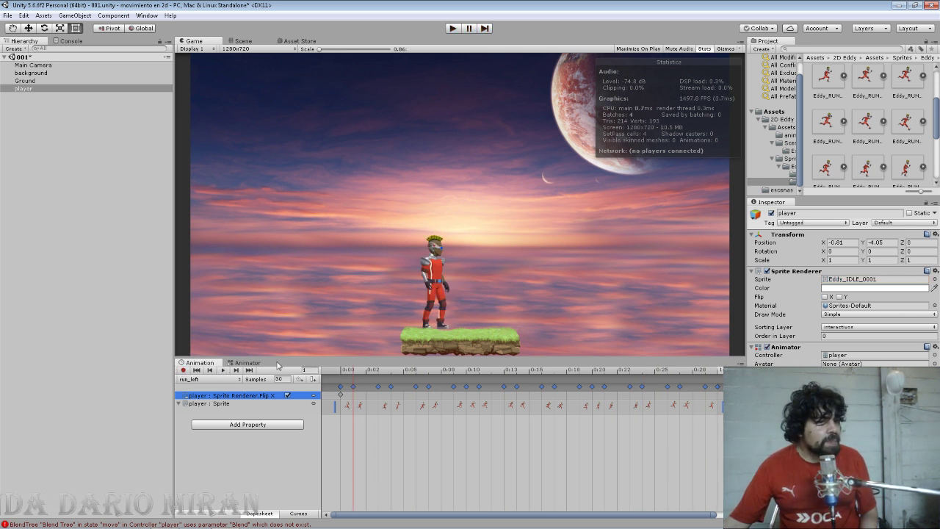
Step: Select the move Blend Tree, dock the Project panel, and assign run_left to the first motion slot
{"action": "left_click", "coordinate": [248, 363]}
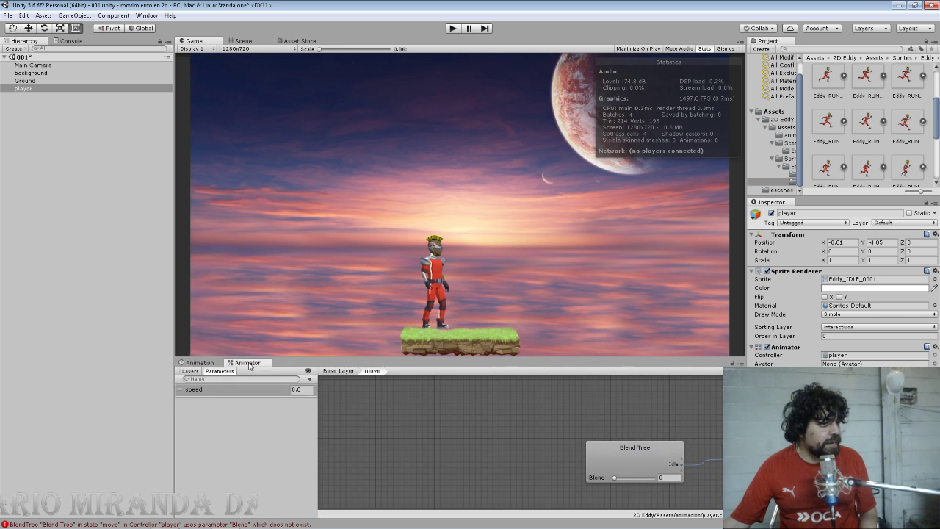
{"action": "left_click", "coordinate": [585, 442]}
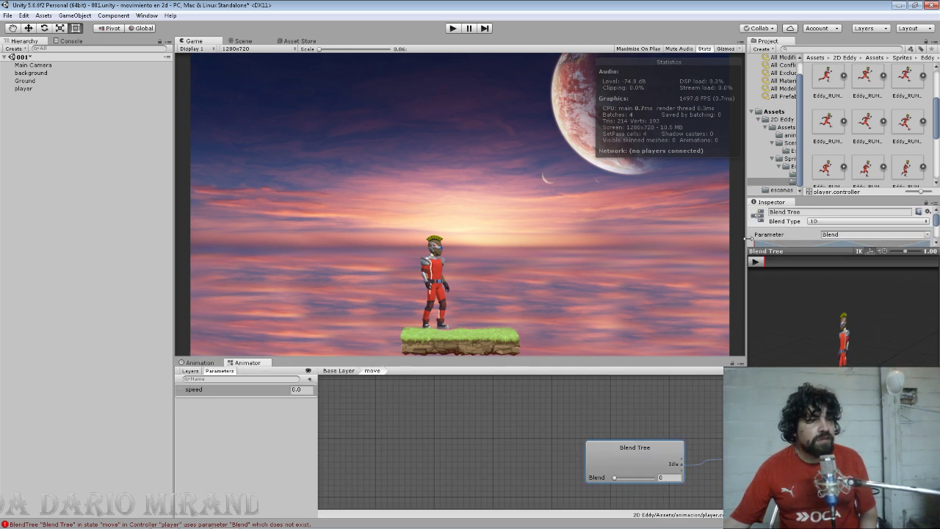
{"action": "left_click_drag", "start_coordinate": [765, 42], "coordinate": [424, 246]}
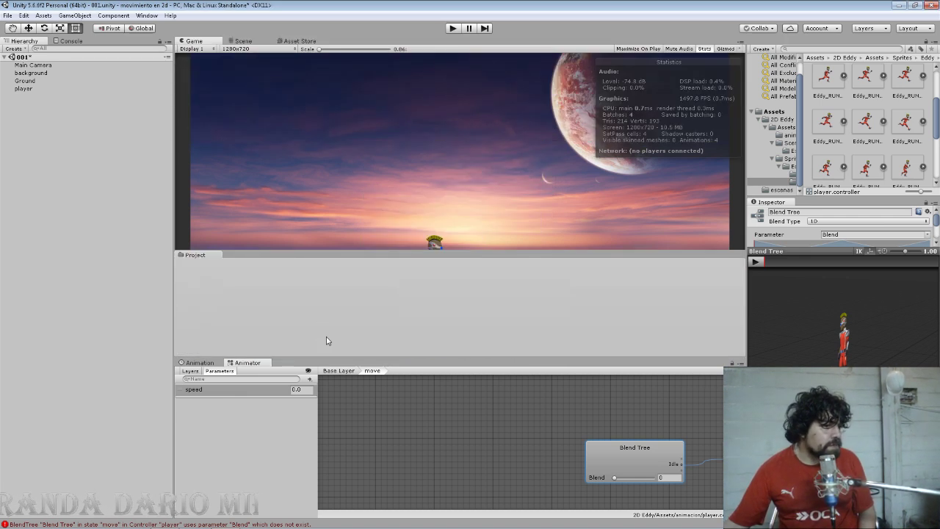
{"action": "left_click_drag", "start_coordinate": [424, 246], "coordinate": [317, 364]}
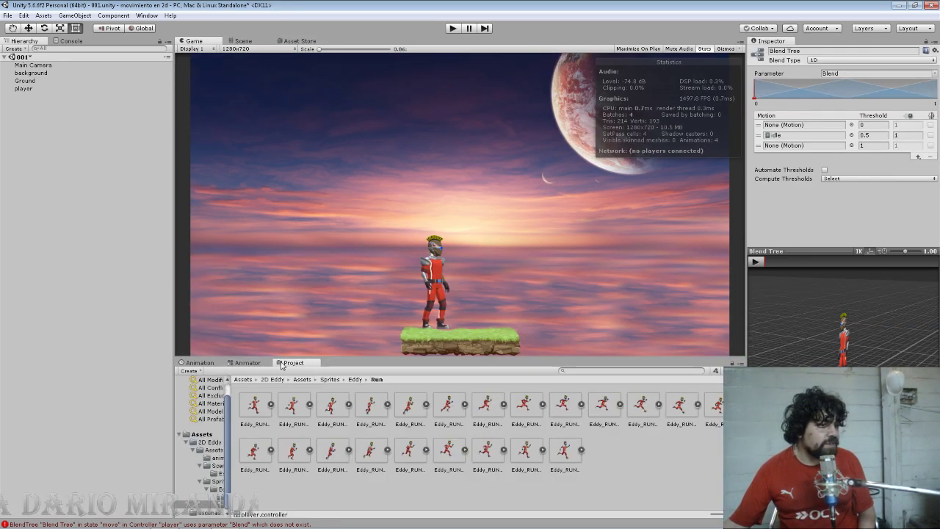
{"action": "left_click", "coordinate": [253, 362]}
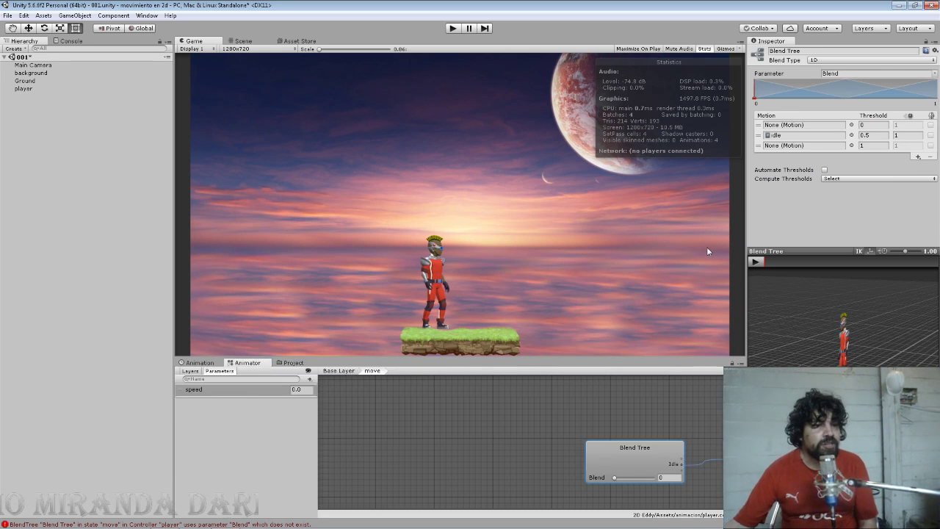
{"action": "left_click", "coordinate": [851, 126]}
{"action": "double_click", "coordinate": [452, 203]}
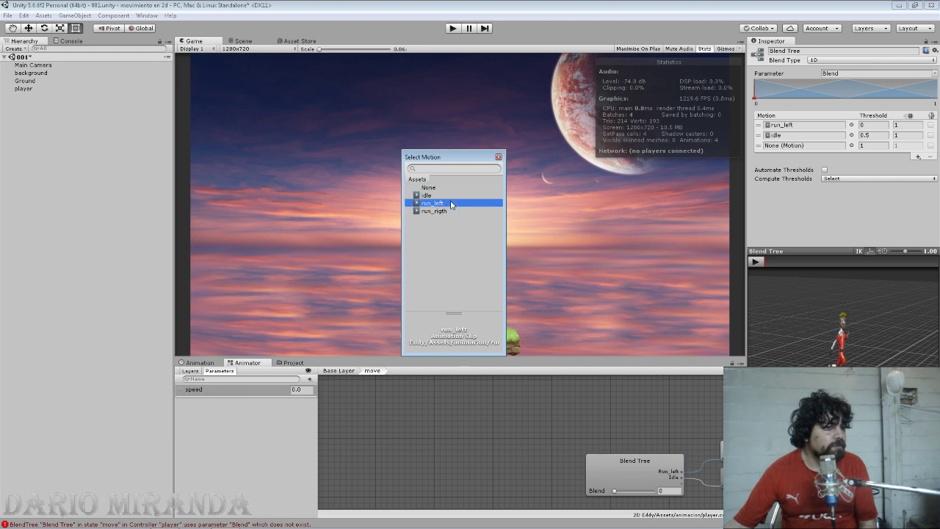
Step: Assign run_rigth to the third motion slot and preview the blend
{"action": "left_click", "coordinate": [852, 145]}
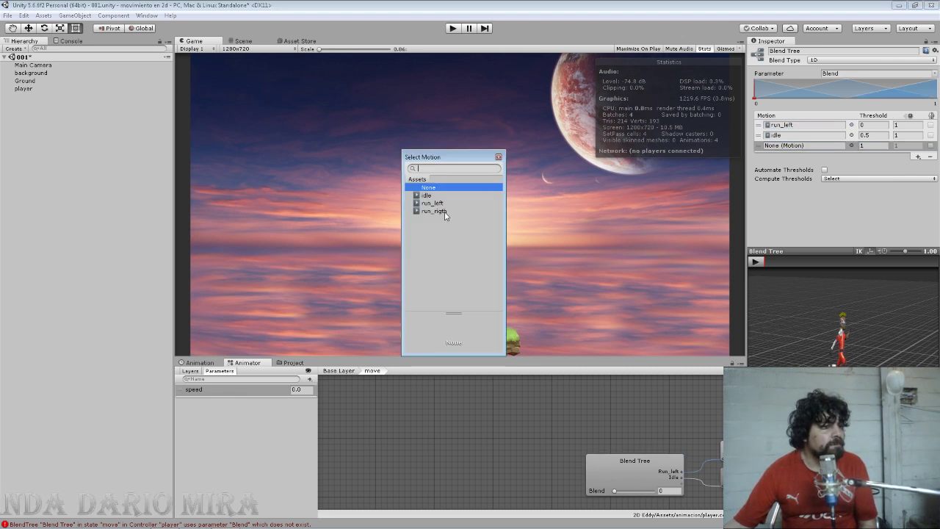
{"action": "double_click", "coordinate": [434, 211]}
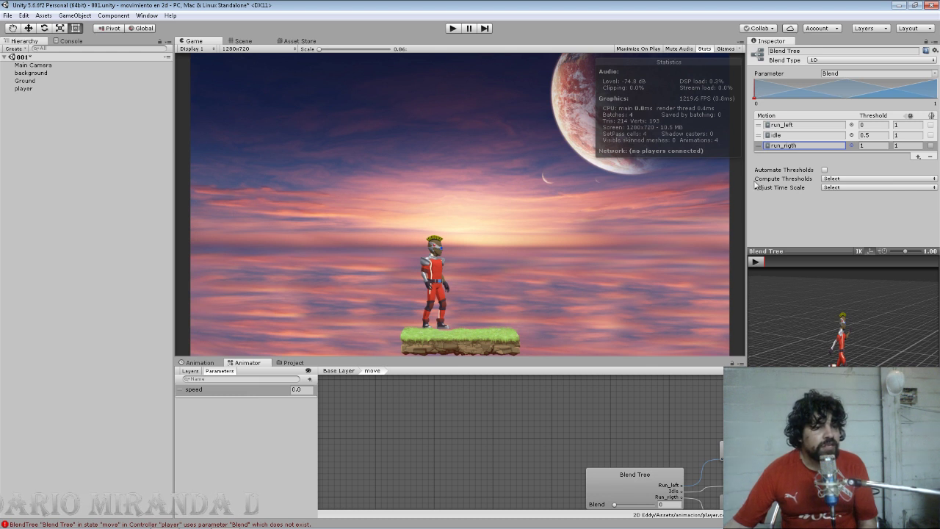
{"action": "left_click", "coordinate": [754, 262]}
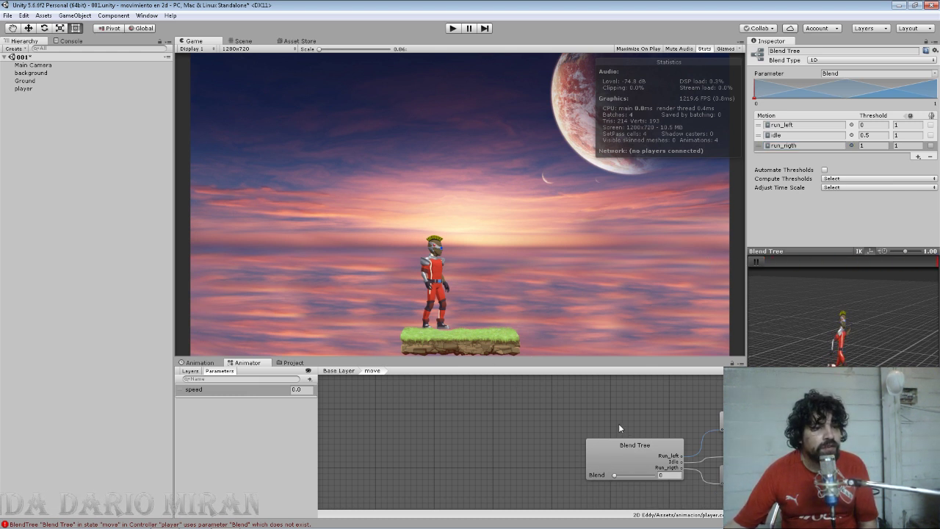
{"action": "left_click", "coordinate": [756, 261]}
Step: Set thresholds -1, 0 and 1 for run_left, idle and run_rigth, then preview
{"action": "left_click", "coordinate": [872, 126]}
{"action": "type", "text": "-1"}
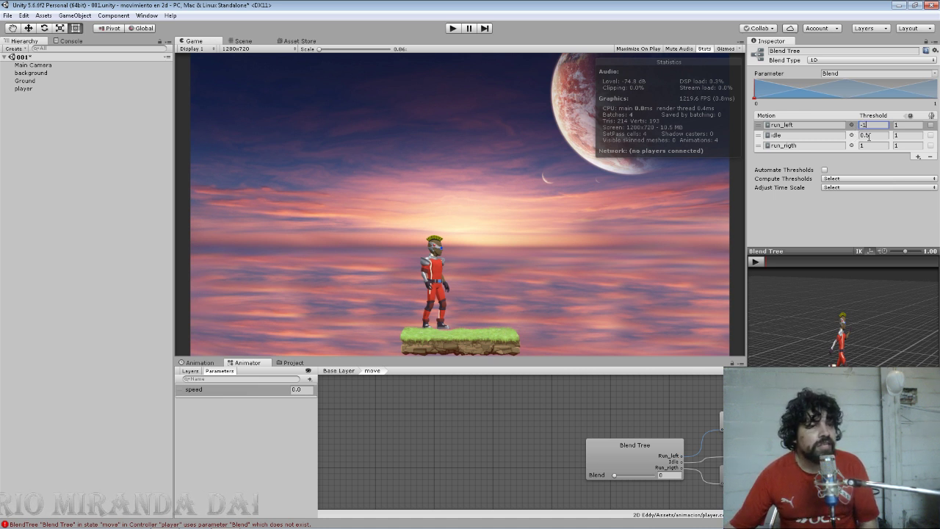
{"action": "left_click", "coordinate": [866, 135]}
{"action": "type", "text": "0"}
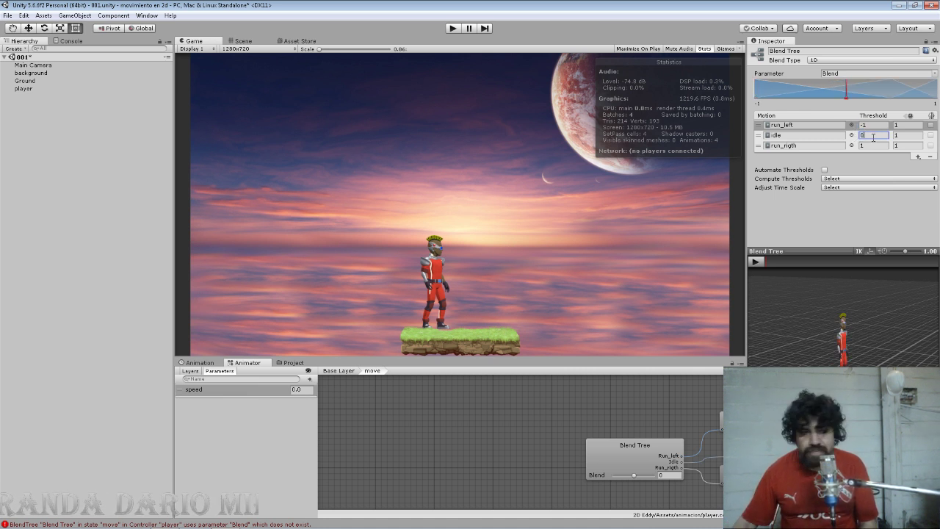
{"action": "left_click", "coordinate": [757, 262]}
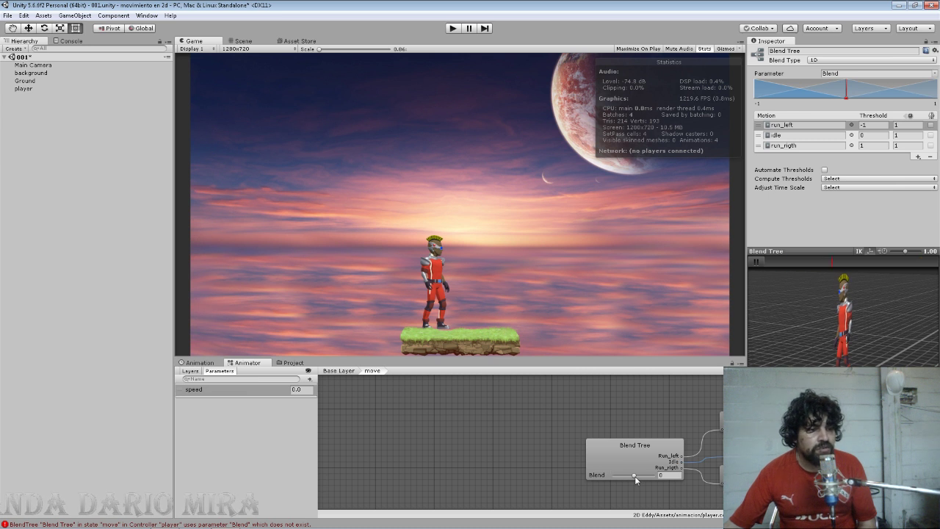
Step: Preview the blend at -1 and about 0.1, then move run_left to the end of the Motion list
{"action": "left_click_drag", "start_coordinate": [635, 476], "coordinate": [614, 476]}
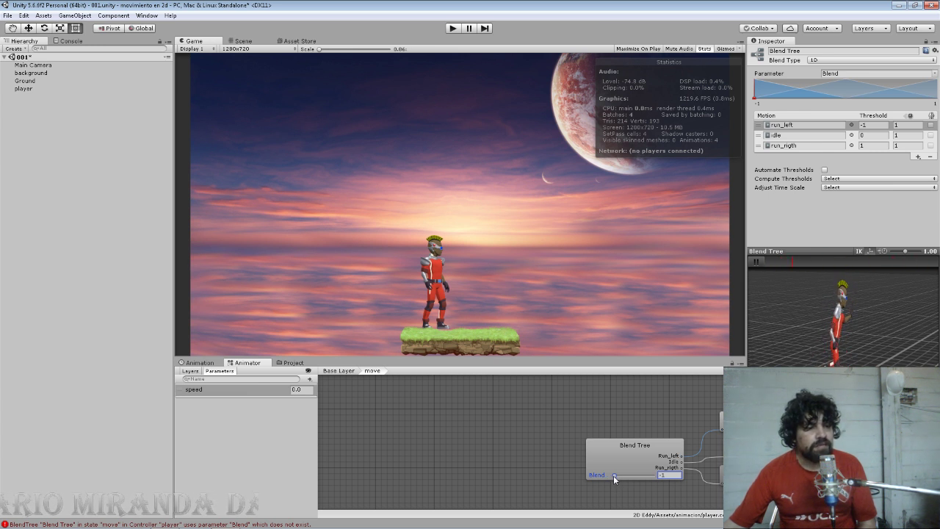
{"action": "left_click_drag", "start_coordinate": [614, 476], "coordinate": [635, 476]}
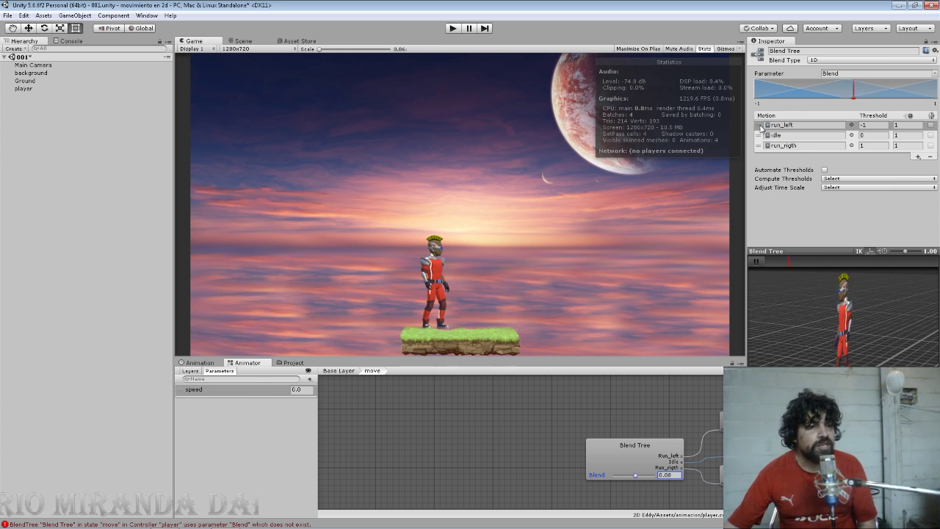
{"action": "mouse_move", "coordinate": [761, 127]}
{"action": "left_mouse_down"}
{"action": "mouse_move", "coordinate": [760, 146]}
{"action": "mouse_move", "coordinate": [779, 137]}
{"action": "left_mouse_up"}
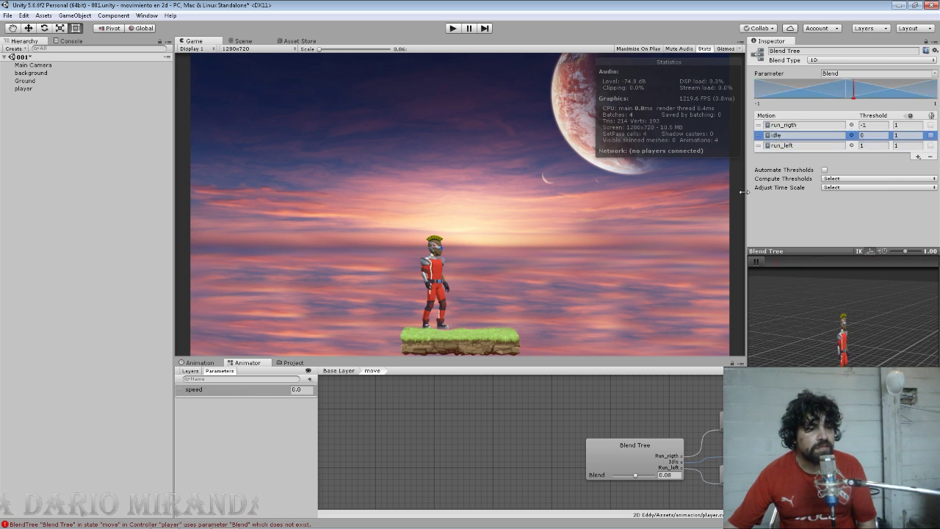
Step: Scrub the Blend value between -1 and idle to preview the mix, then start the game
{"action": "left_click_drag", "start_coordinate": [636, 477], "coordinate": [613, 477]}
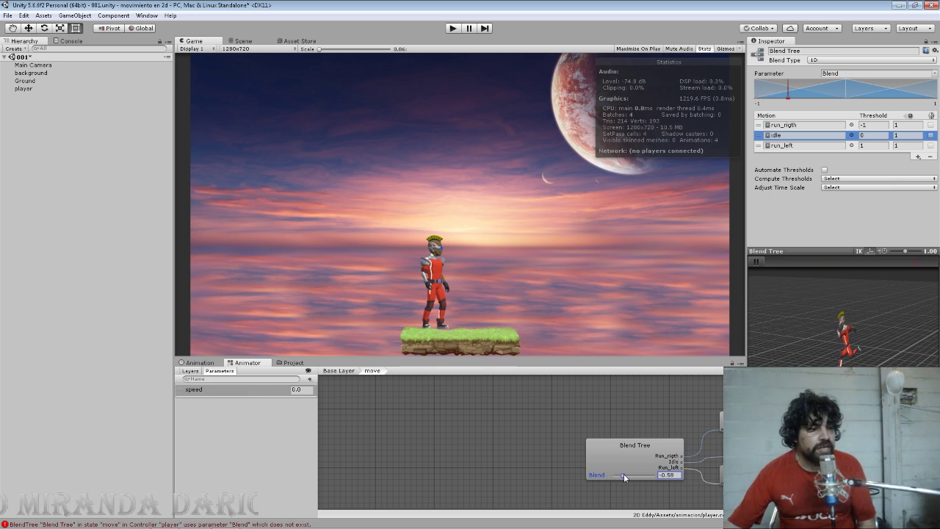
{"action": "mouse_move", "coordinate": [611, 476]}
{"action": "left_mouse_down"}
{"action": "mouse_move", "coordinate": [635, 477]}
{"action": "mouse_move", "coordinate": [617, 474]}
{"action": "left_mouse_up"}
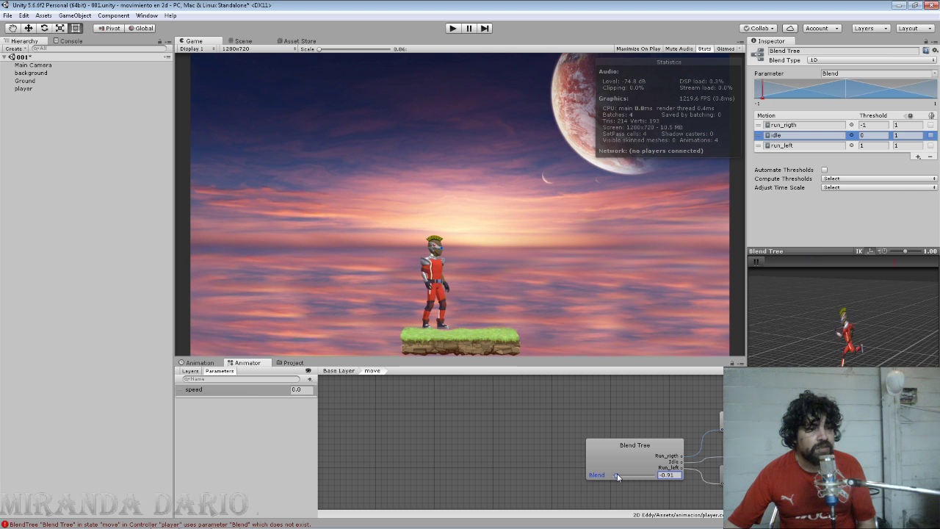
{"action": "left_click_drag", "start_coordinate": [616, 475], "coordinate": [665, 477]}
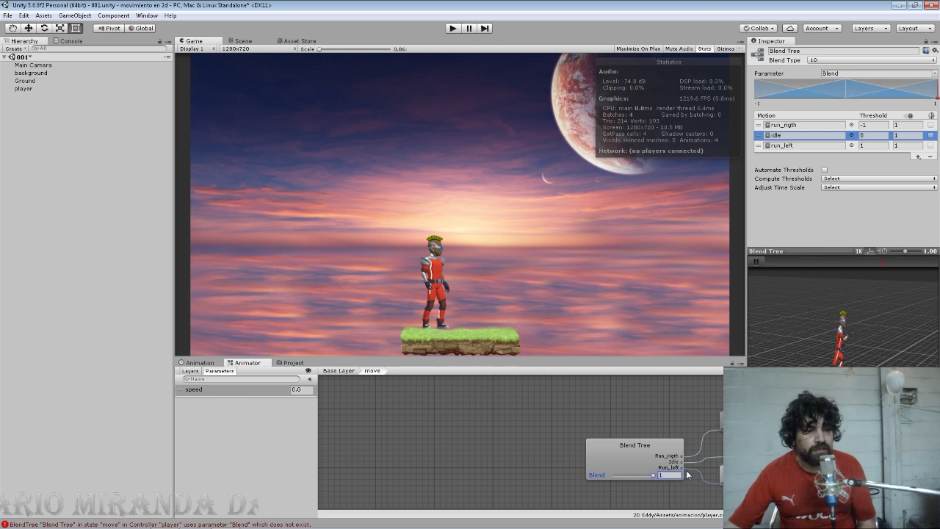
{"action": "mouse_move", "coordinate": [652, 475]}
{"action": "left_mouse_down"}
{"action": "mouse_move", "coordinate": [615, 477]}
{"action": "mouse_move", "coordinate": [653, 475]}
{"action": "left_mouse_up"}
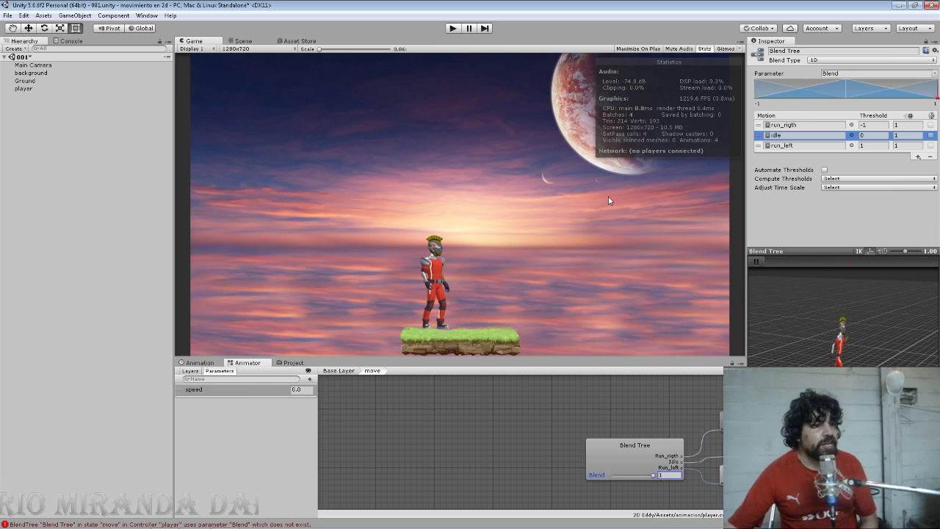
{"action": "left_click", "coordinate": [453, 28]}
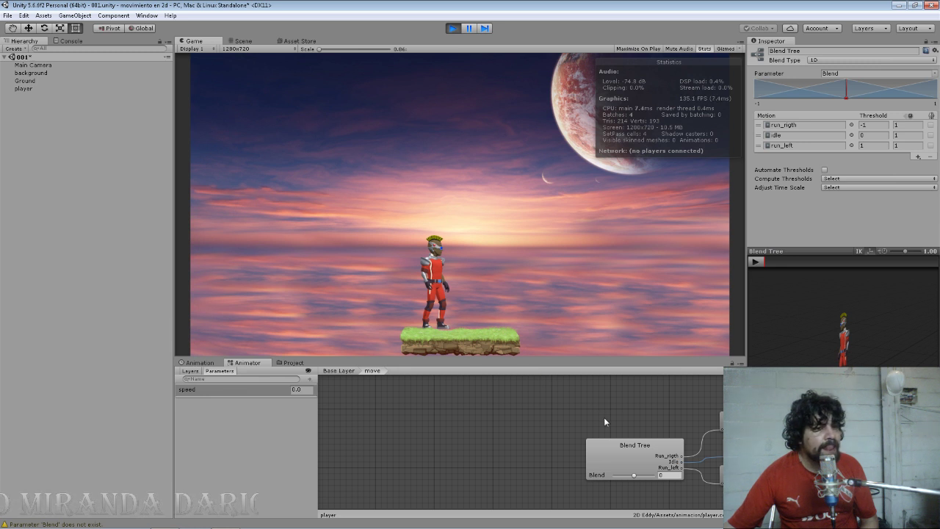
Step: Select the 001 scene root and switch from the Scene view back to the Game view
{"action": "left_click", "coordinate": [634, 477]}
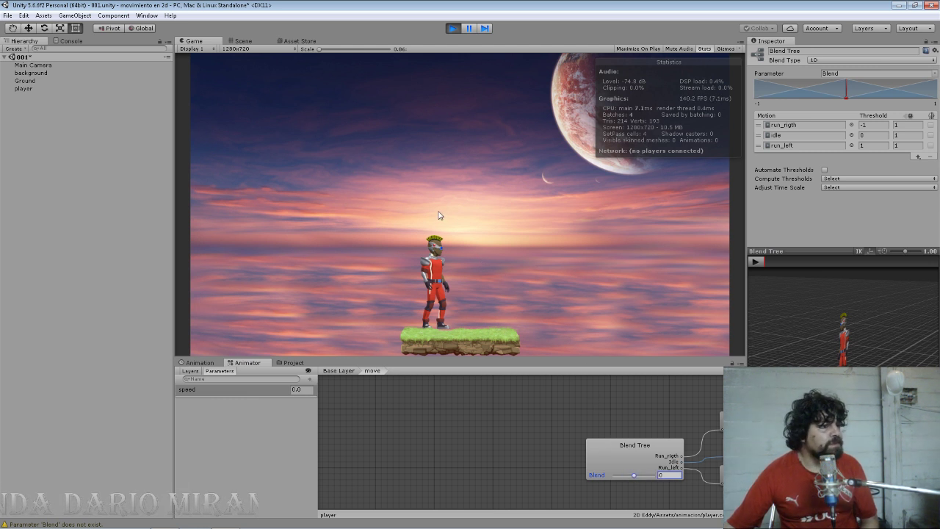
{"action": "left_click", "coordinate": [59, 57]}
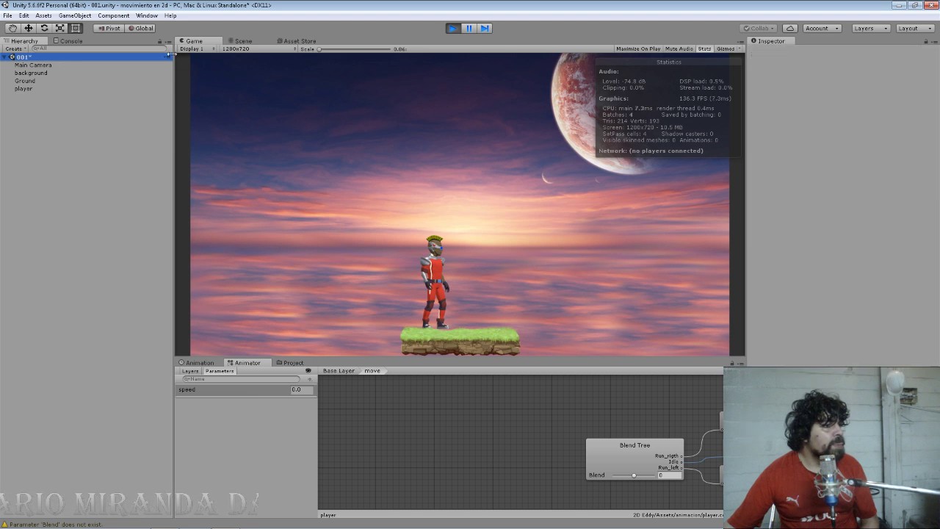
{"action": "left_click", "coordinate": [235, 41]}
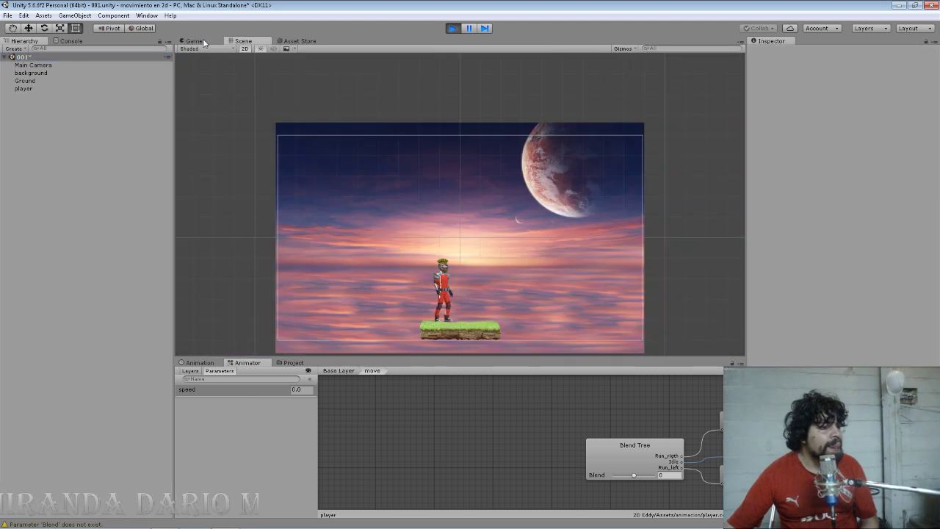
{"action": "left_click", "coordinate": [203, 42]}
Step: Stop, rerun and stop the game, then select the player object to inspect its components
{"action": "left_click", "coordinate": [452, 30]}
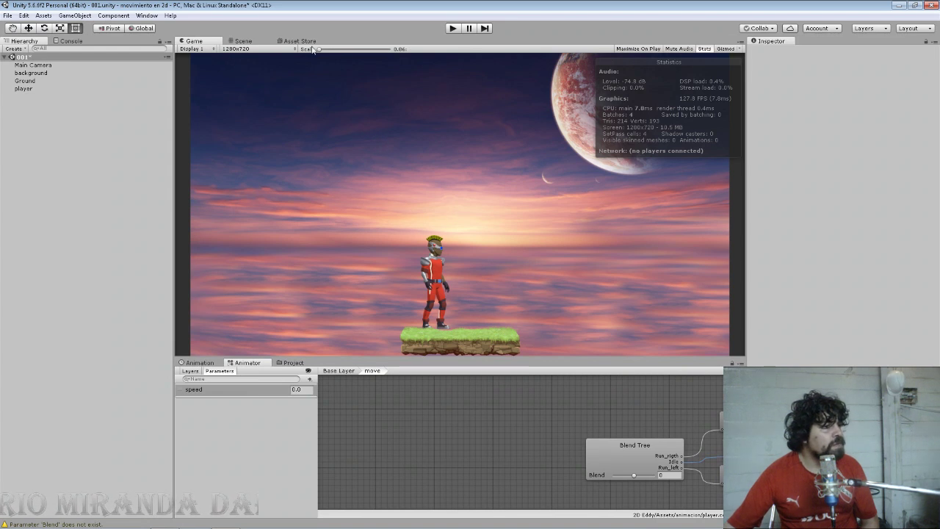
{"action": "left_click", "coordinate": [452, 29]}
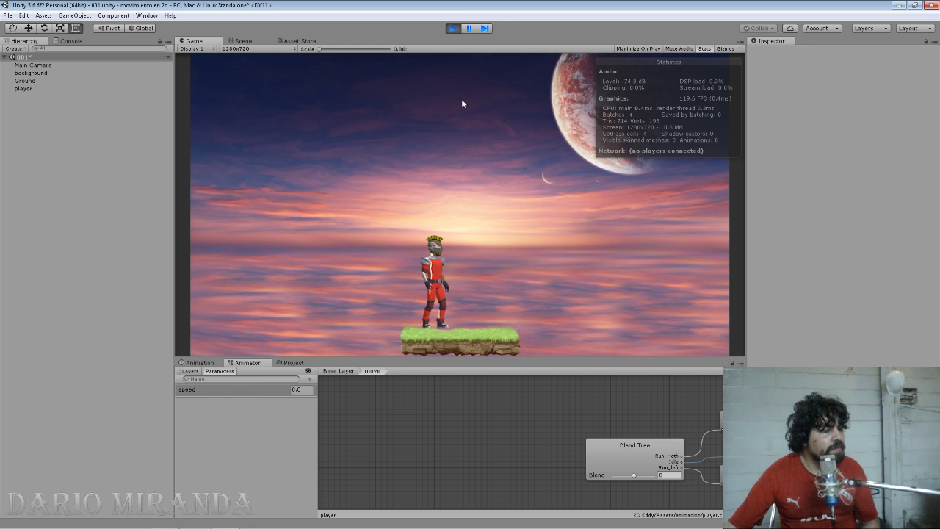
{"action": "left_click", "coordinate": [450, 28]}
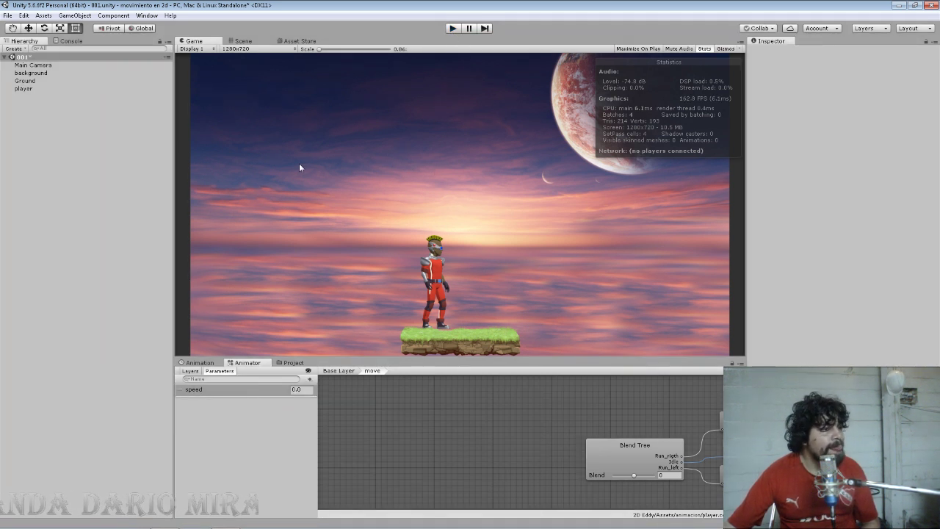
{"action": "left_click", "coordinate": [25, 88]}
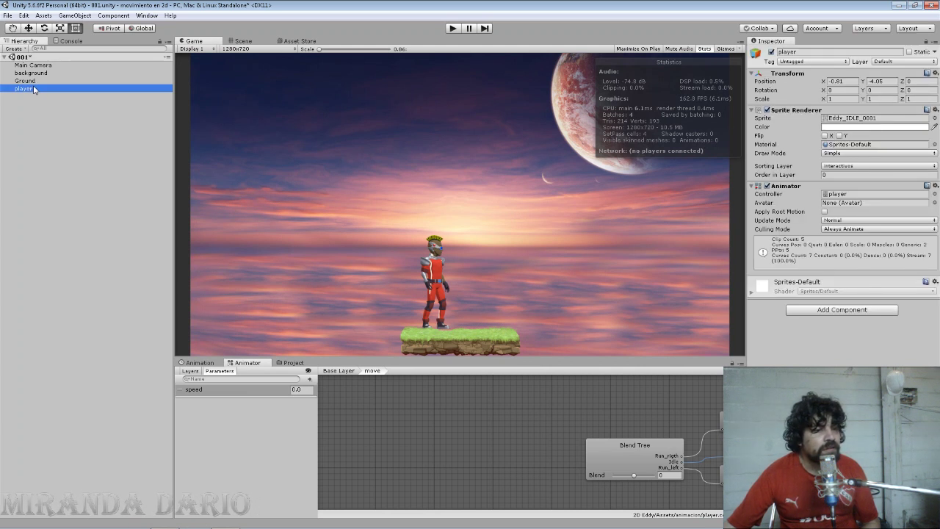
Step: Delete the run_rigth and run_left states from the Base Layer, leaving only move, and run the game
{"action": "left_click", "coordinate": [352, 372]}
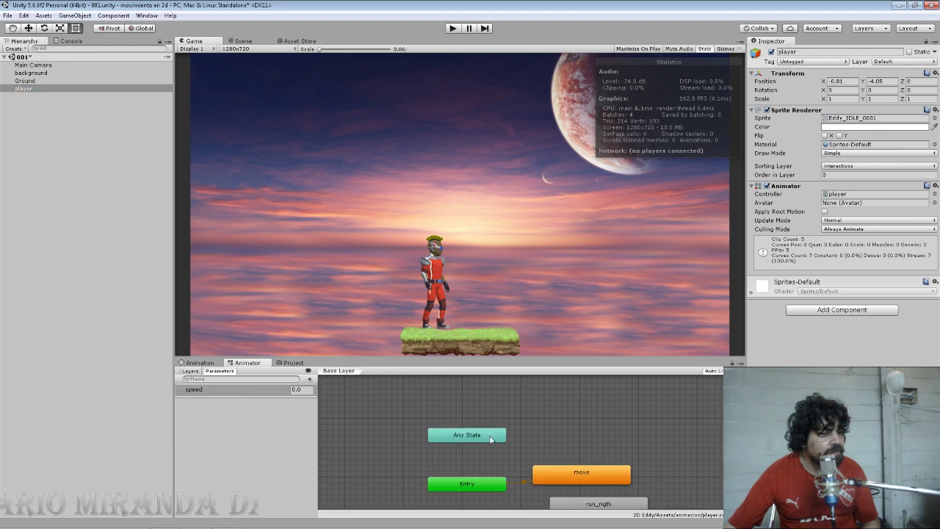
{"action": "left_click", "coordinate": [587, 453]}
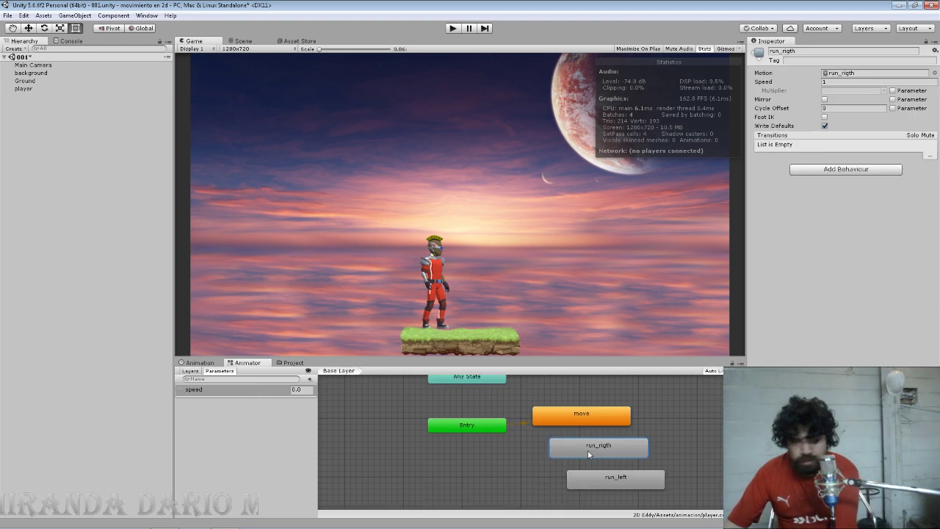
{"action": "key", "text": "Delete"}
{"action": "left_click", "coordinate": [591, 478]}
{"action": "key", "text": "Delete"}
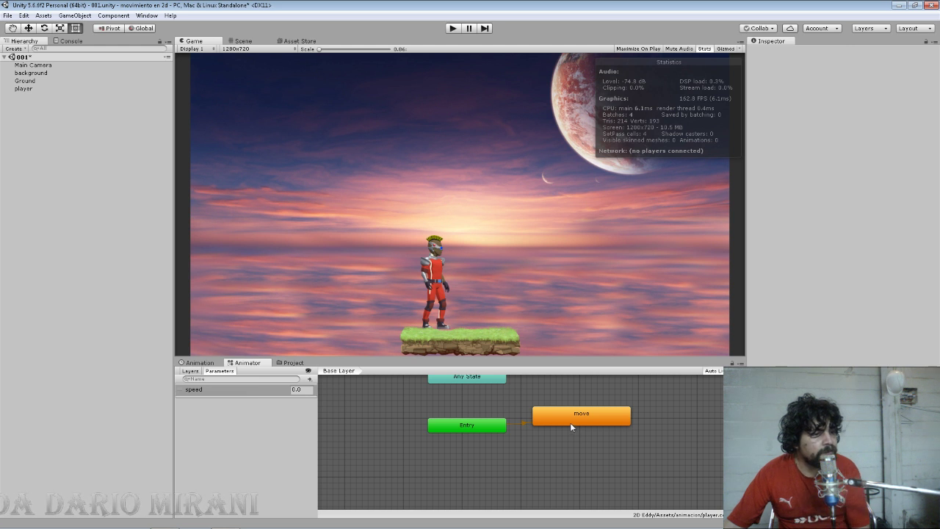
{"action": "right_click", "coordinate": [571, 423]}
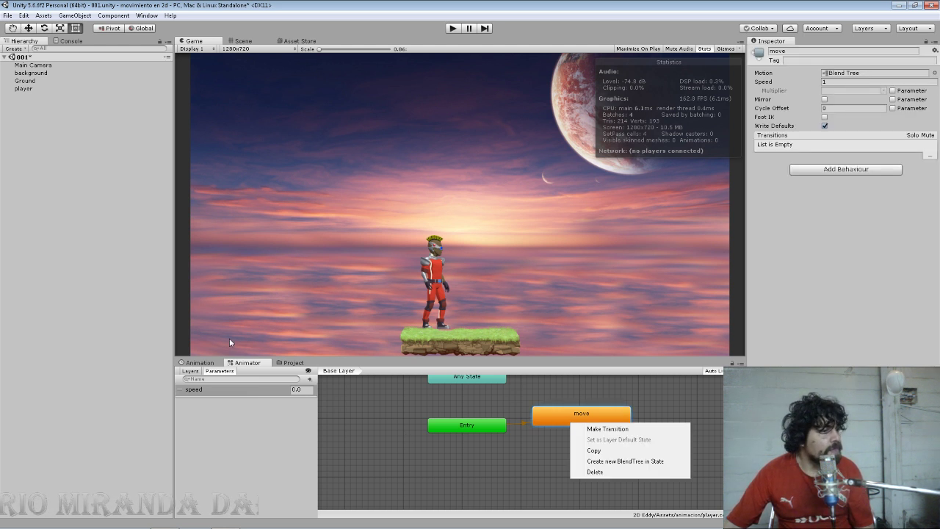
{"action": "left_click", "coordinate": [452, 29]}
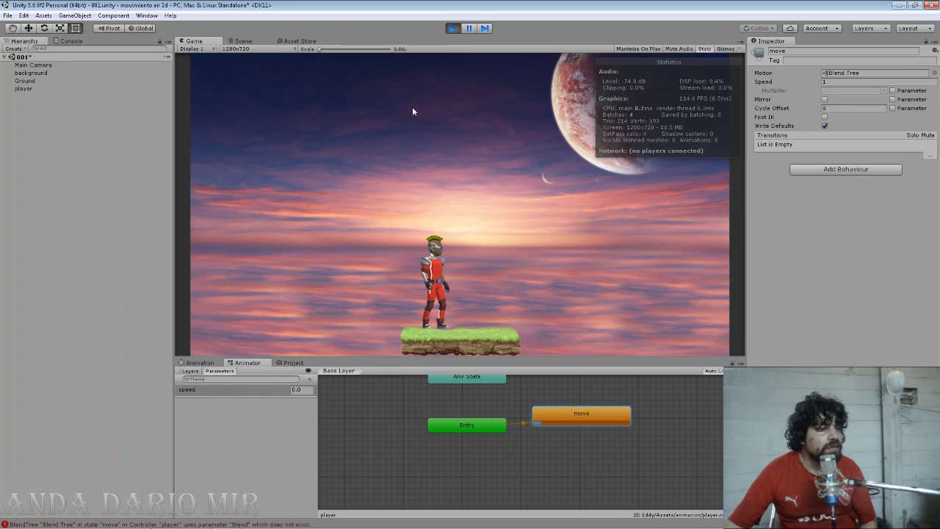
Step: Open the move blend tree, stop the game, and switch its Parameter from Blend to speed
{"action": "double_click", "coordinate": [617, 413]}
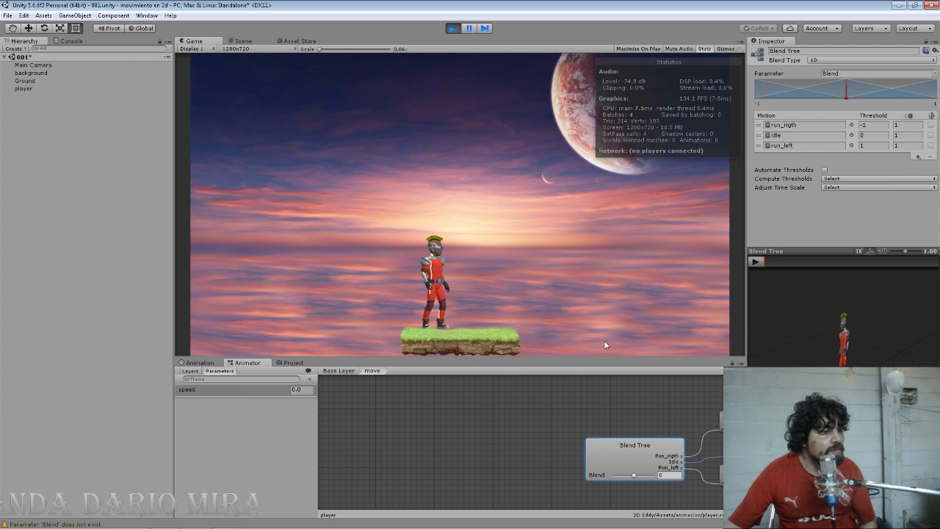
{"action": "left_click", "coordinate": [635, 475]}
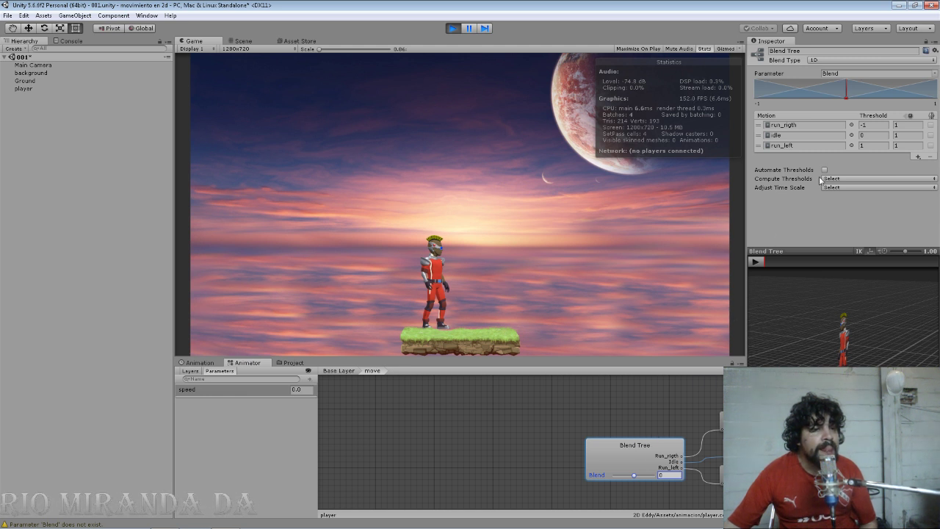
{"action": "left_click", "coordinate": [453, 28]}
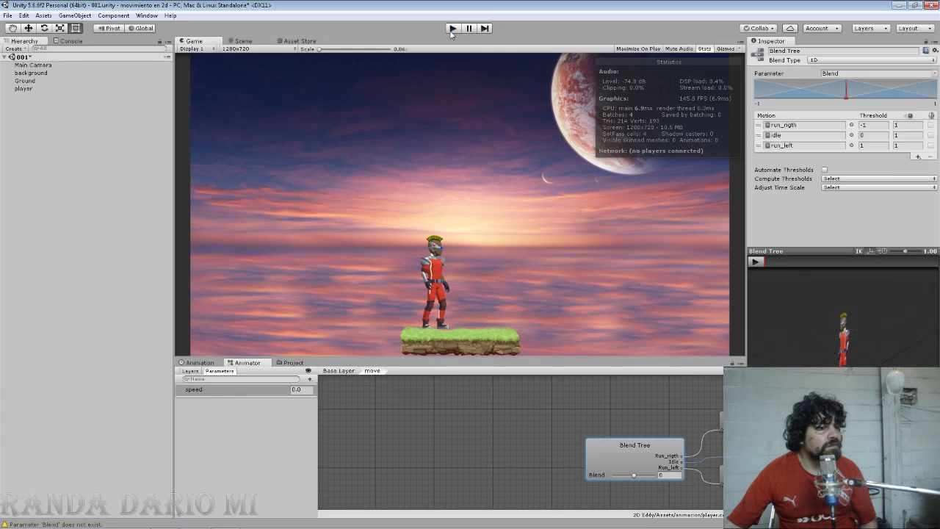
{"action": "left_click", "coordinate": [843, 72]}
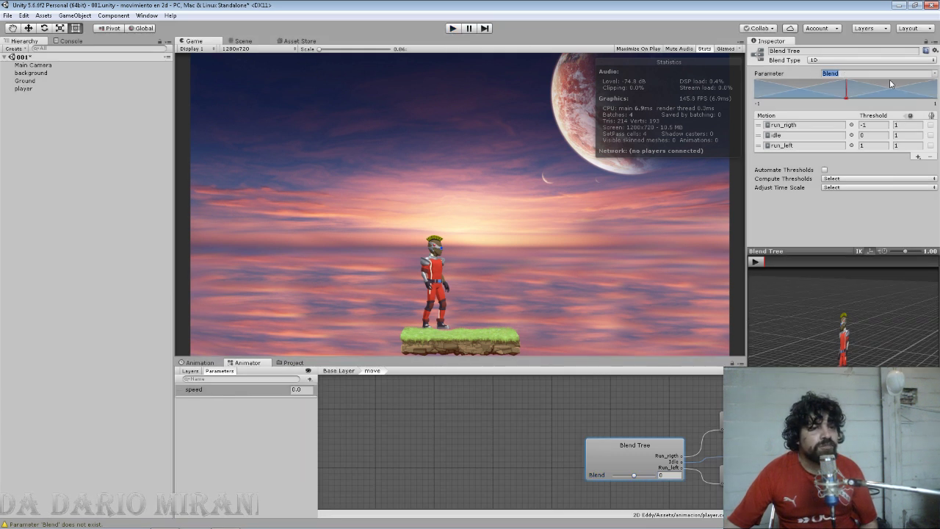
{"action": "left_click", "coordinate": [935, 75]}
{"action": "left_click", "coordinate": [928, 85]}
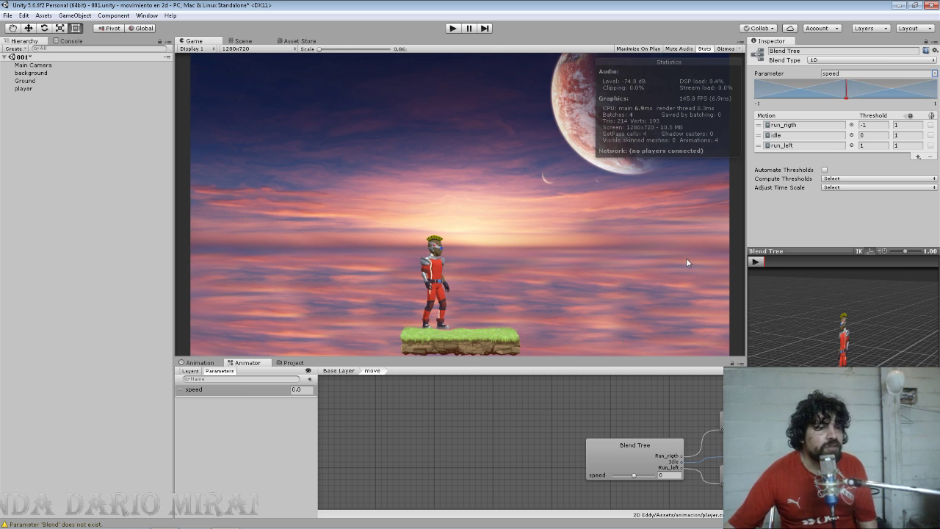
Step: Rename the Blend Tree to 'move', then reopen the move state and select its node
{"action": "left_click", "coordinate": [807, 52]}
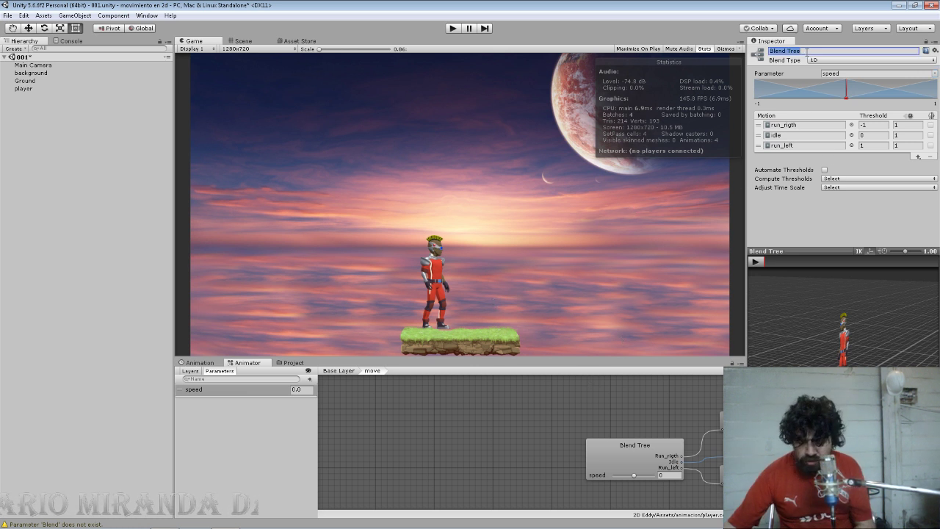
{"action": "type", "text": "move"}
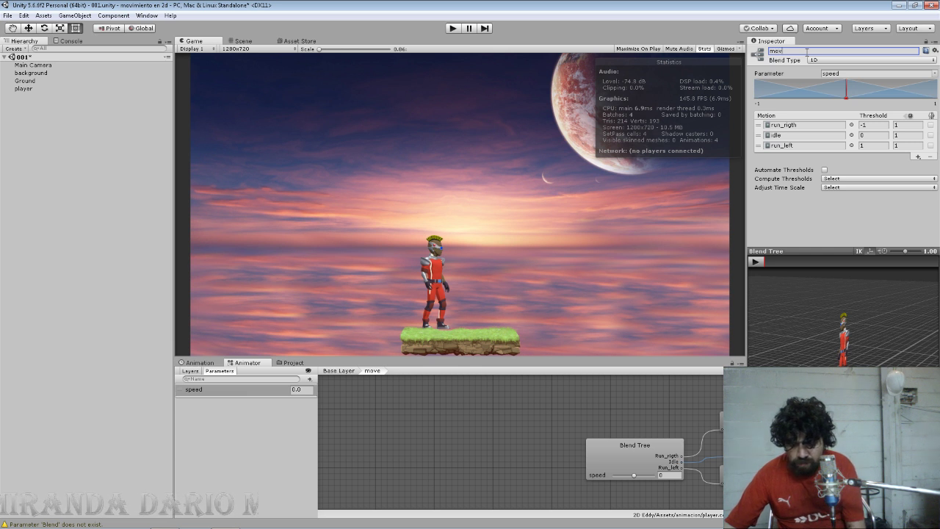
{"action": "key", "text": "Return"}
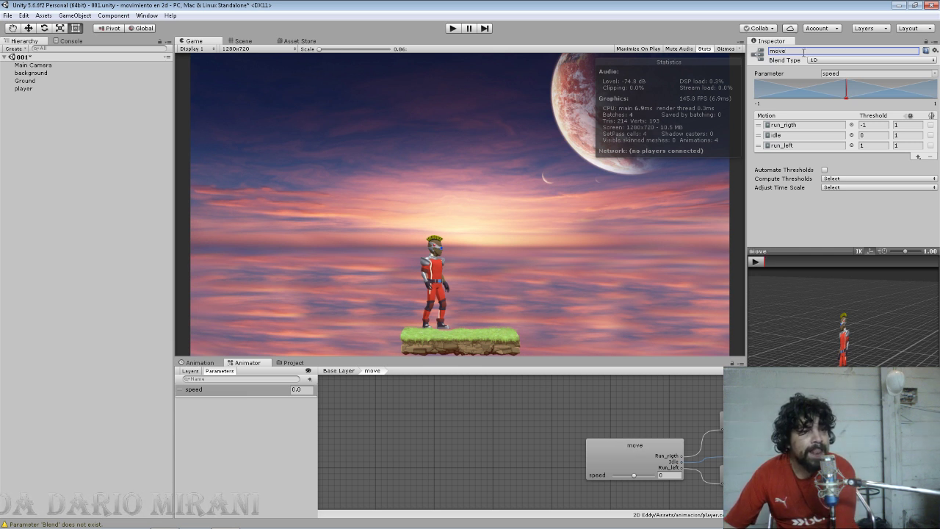
{"action": "left_click", "coordinate": [339, 370]}
{"action": "double_click", "coordinate": [547, 418]}
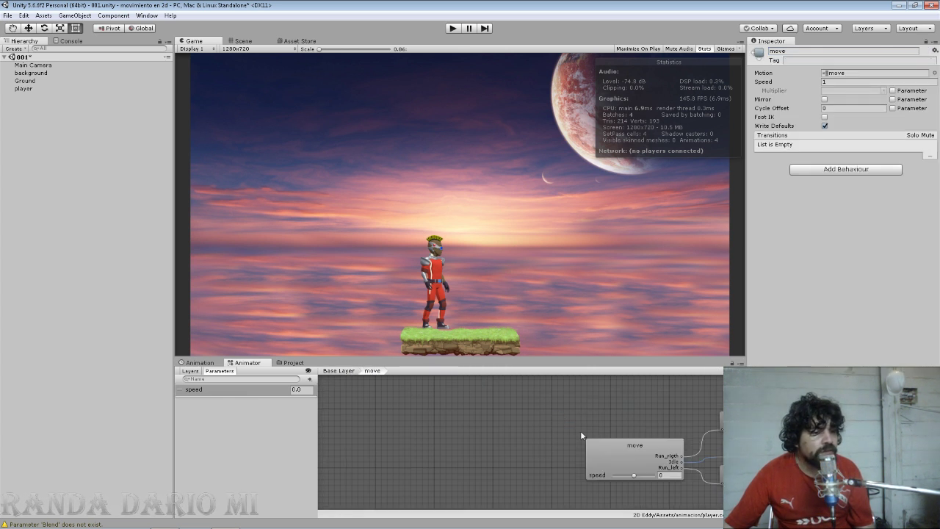
{"action": "left_click", "coordinate": [638, 464]}
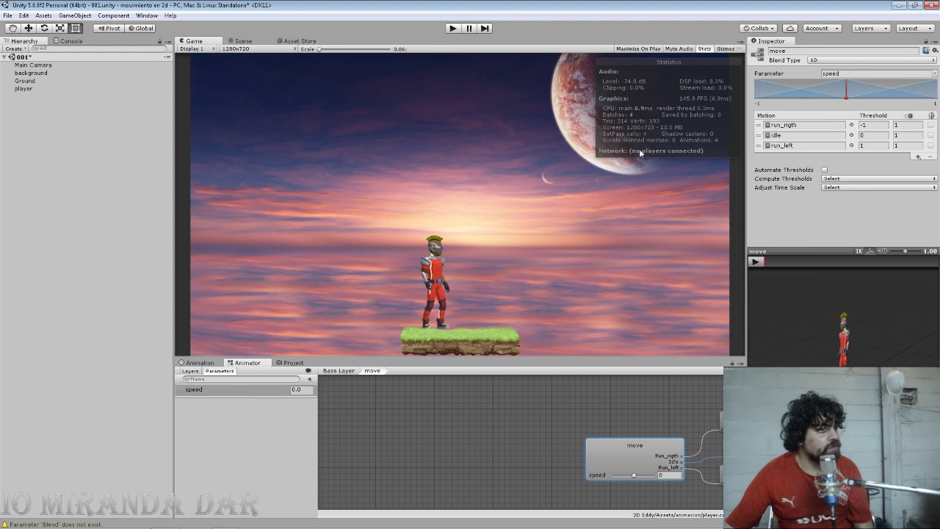
Step: In Play mode, move run_rigth to the end of the Motion list and preview speed at 1 and -0.7
{"action": "left_click", "coordinate": [453, 30]}
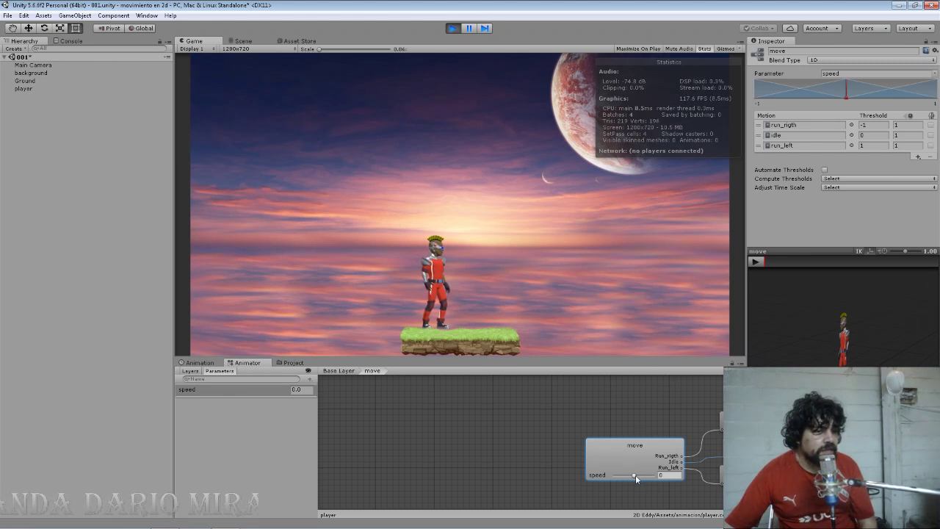
{"action": "left_click_drag", "start_coordinate": [635, 475], "coordinate": [659, 475]}
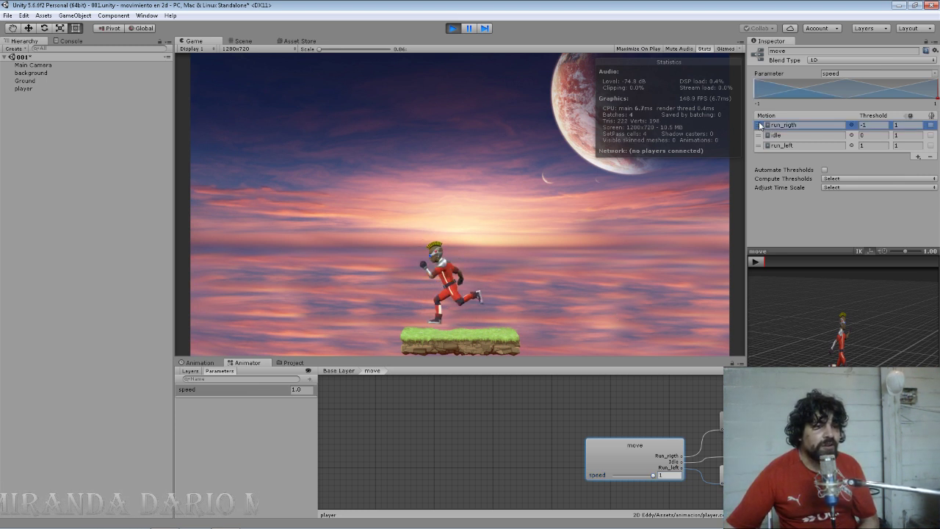
{"action": "mouse_move", "coordinate": [758, 125]}
{"action": "left_mouse_down"}
{"action": "mouse_move", "coordinate": [761, 153]}
{"action": "mouse_move", "coordinate": [754, 118]}
{"action": "left_mouse_up"}
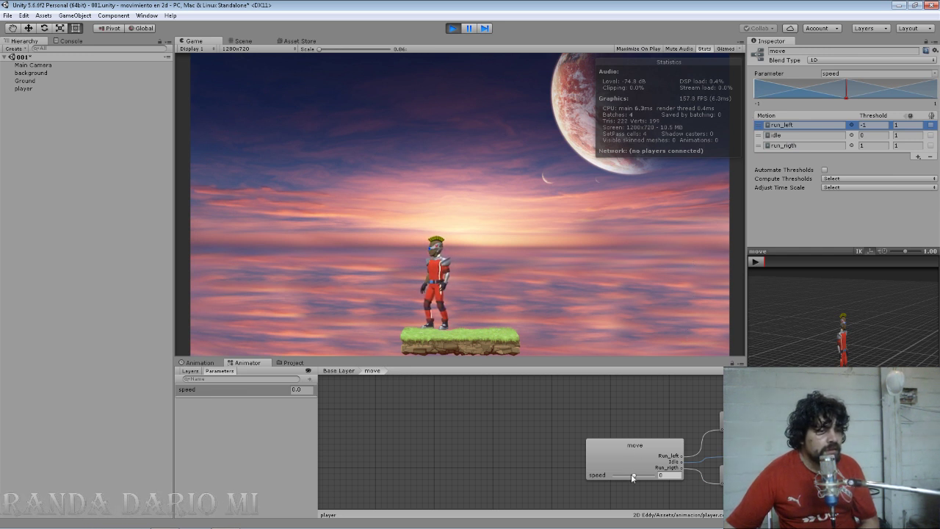
{"action": "left_click_drag", "start_coordinate": [633, 475], "coordinate": [654, 475]}
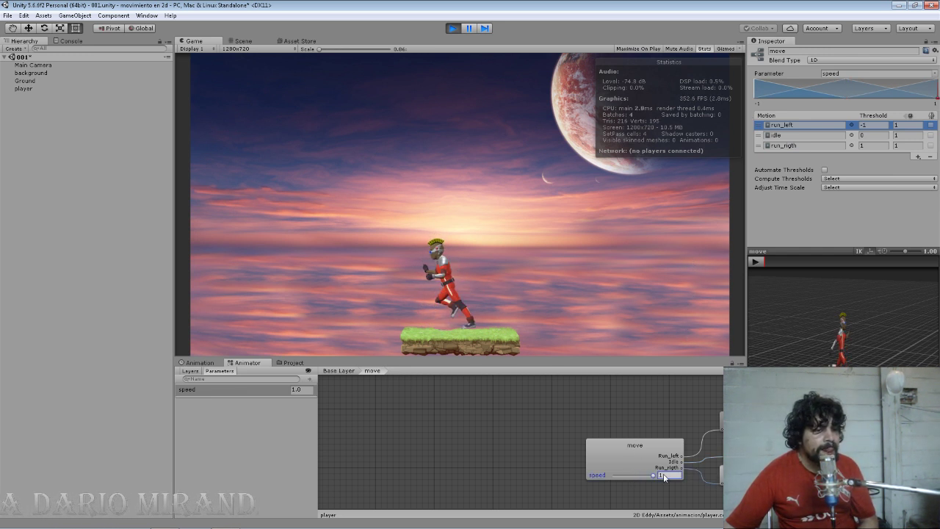
{"action": "mouse_move", "coordinate": [654, 475]}
{"action": "left_mouse_down"}
{"action": "mouse_move", "coordinate": [620, 479]}
{"action": "mouse_move", "coordinate": [657, 476]}
{"action": "mouse_move", "coordinate": [631, 477]}
{"action": "left_mouse_up"}
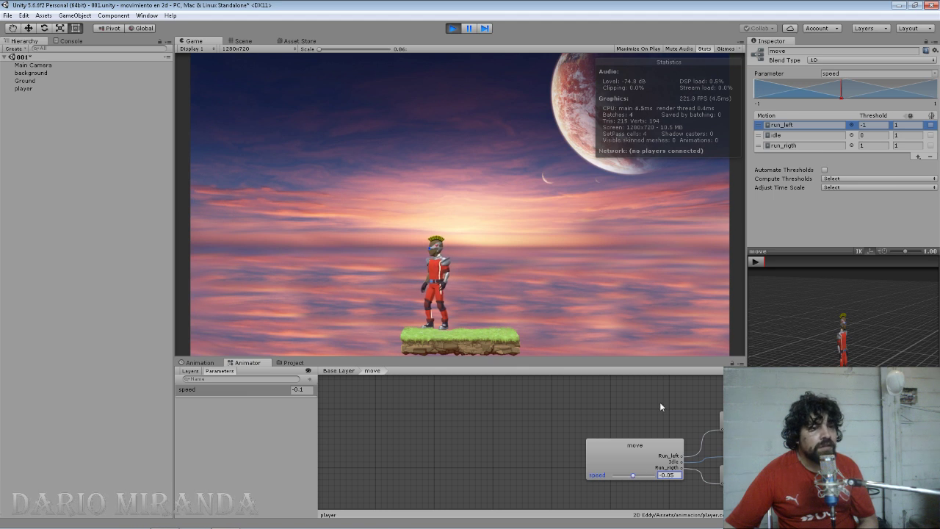
Step: Stop Play mode and reorder the Motion list so run_rigth comes first
{"action": "left_click", "coordinate": [877, 136]}
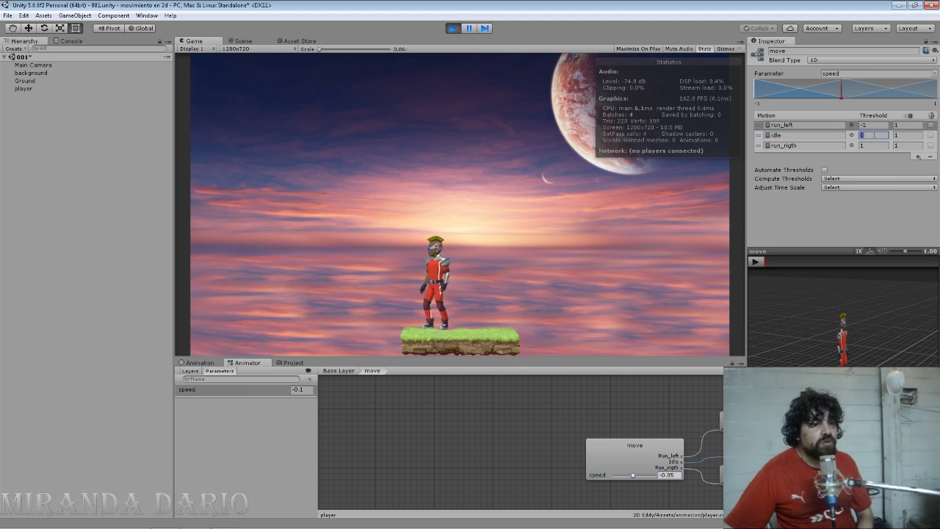
{"action": "left_click", "coordinate": [457, 31]}
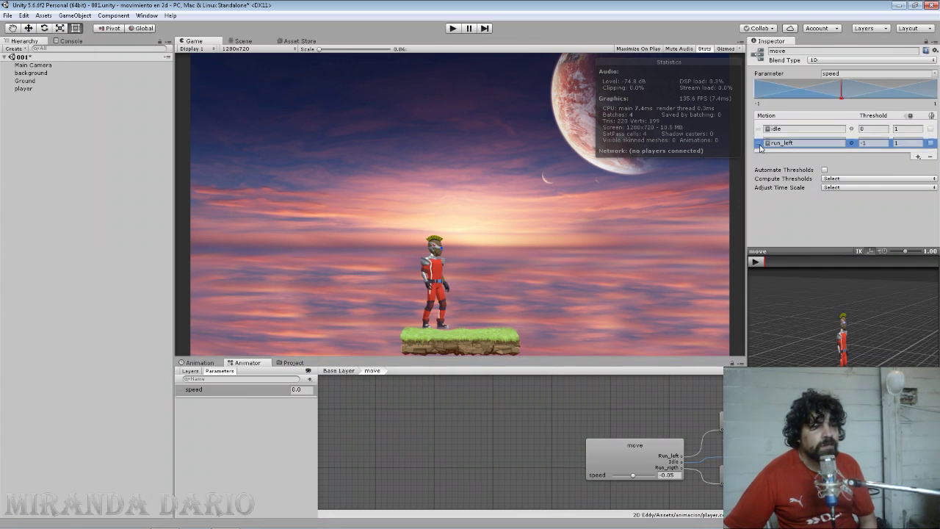
{"action": "mouse_move", "coordinate": [758, 126]}
{"action": "left_mouse_down"}
{"action": "mouse_move", "coordinate": [759, 147]}
{"action": "mouse_move", "coordinate": [756, 120]}
{"action": "left_mouse_up"}
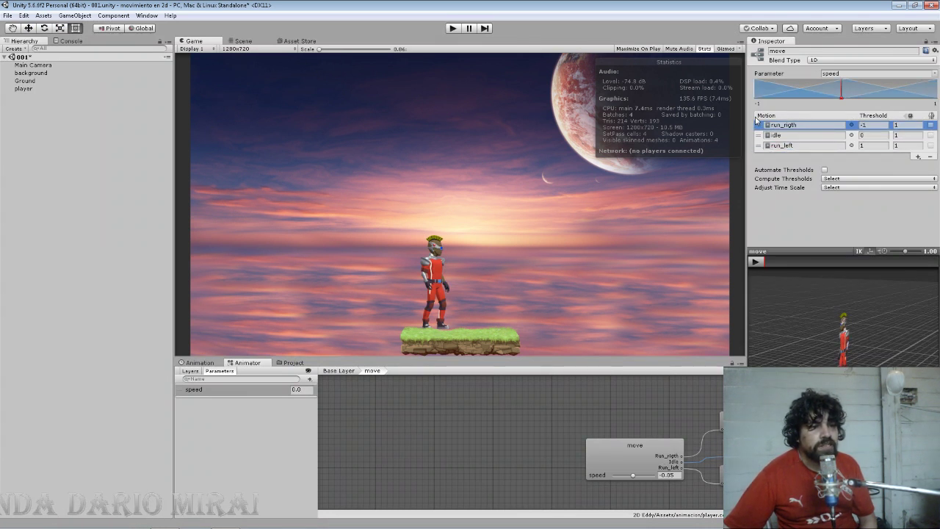
{"action": "left_click", "coordinate": [879, 134]}
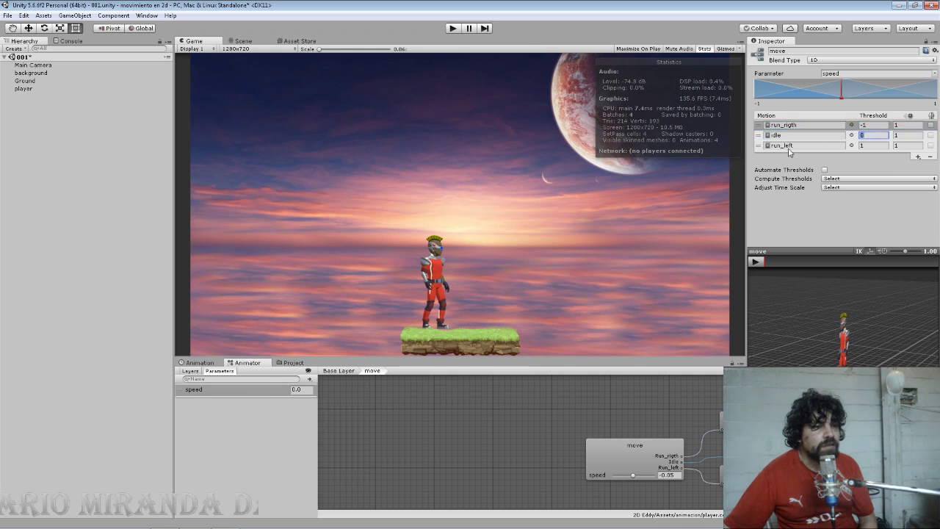
Step: Play the game and preview the blend at speed 0.5, -1 and 1
{"action": "left_click", "coordinate": [453, 28]}
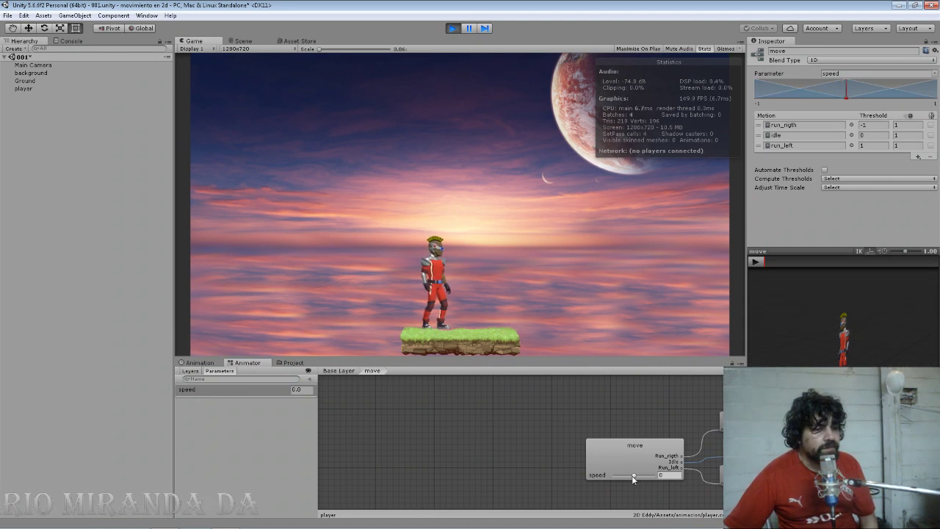
{"action": "left_click_drag", "start_coordinate": [632, 475], "coordinate": [660, 474]}
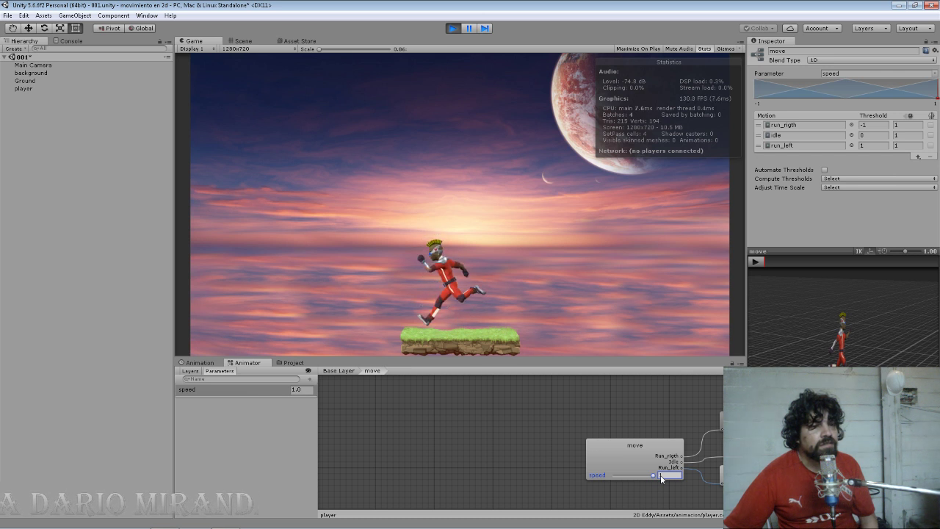
{"action": "mouse_move", "coordinate": [660, 475]}
{"action": "left_mouse_down"}
{"action": "mouse_move", "coordinate": [596, 476]}
{"action": "mouse_move", "coordinate": [676, 476]}
{"action": "mouse_move", "coordinate": [594, 474]}
{"action": "mouse_move", "coordinate": [675, 467]}
{"action": "mouse_move", "coordinate": [561, 456]}
{"action": "left_mouse_up"}
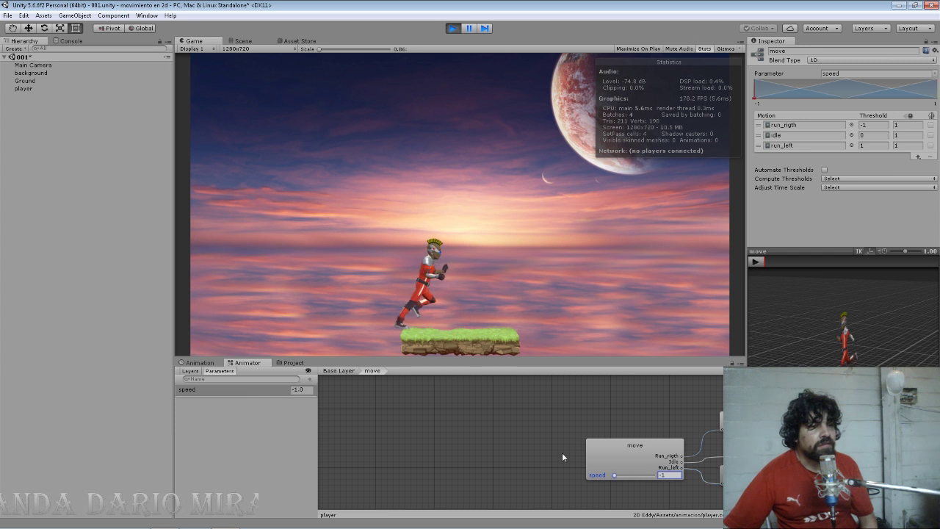
{"action": "left_click_drag", "start_coordinate": [614, 474], "coordinate": [660, 457]}
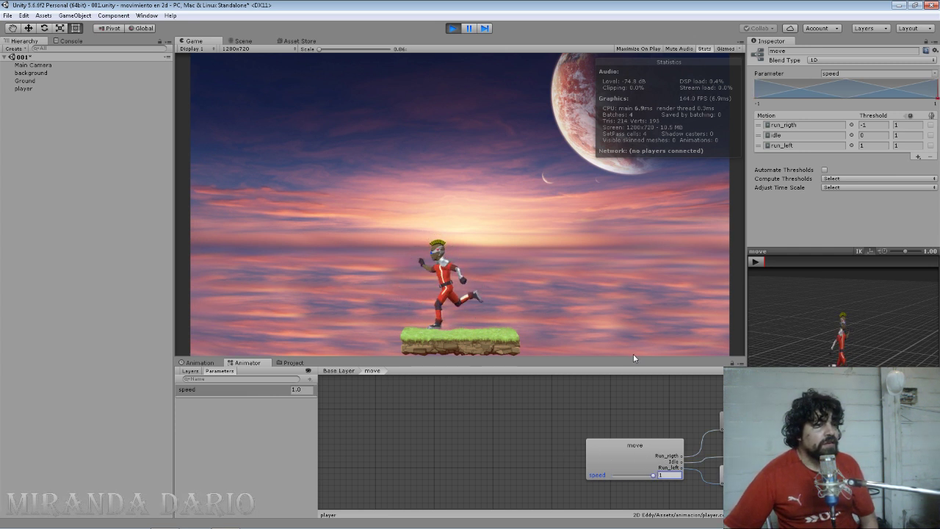
Step: Stop Play mode and set the thresholds: run_rigth to 1, run_left to -1
{"action": "left_click", "coordinate": [452, 28]}
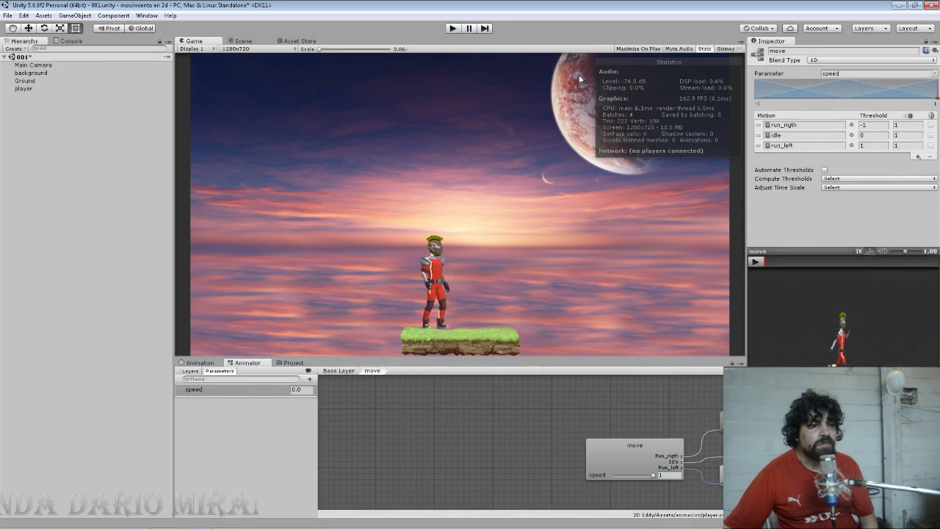
{"action": "left_click", "coordinate": [875, 126]}
{"action": "type", "text": "1"}
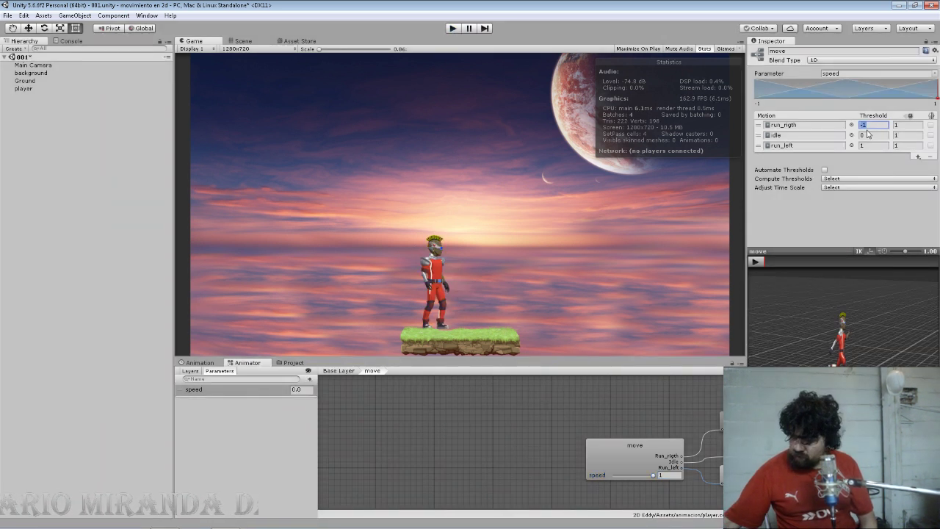
{"action": "left_click", "coordinate": [874, 145]}
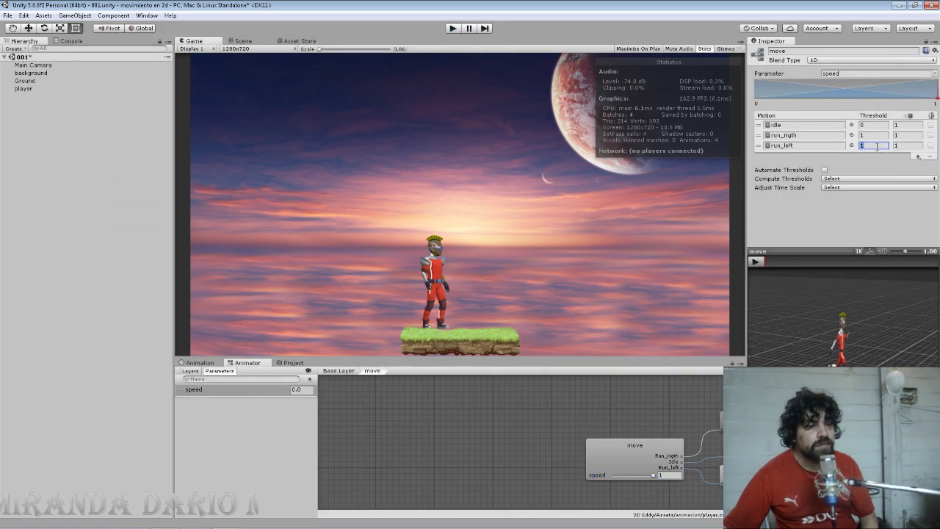
{"action": "type", "text": "-1"}
{"action": "key", "text": "Return"}
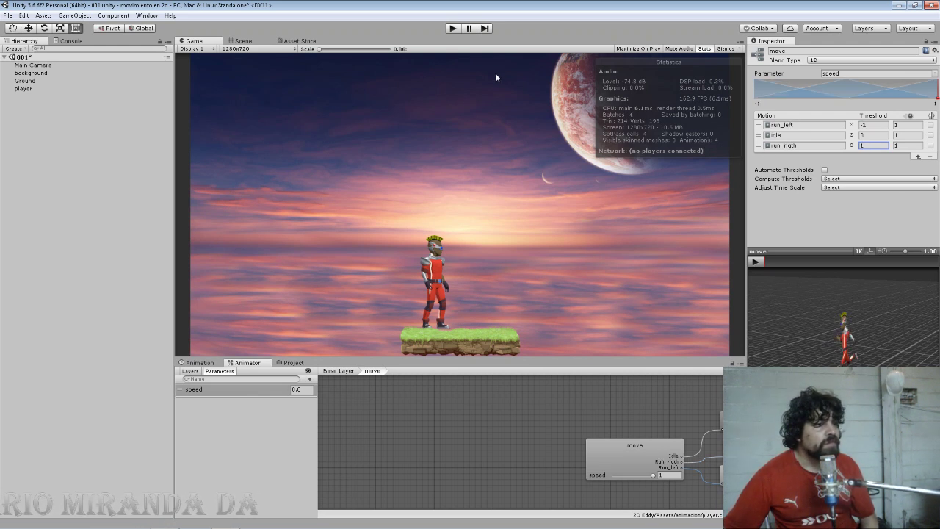
Step: Test speed at 1, -1, 1 and near 0 while playing, then stop Play mode
{"action": "left_click", "coordinate": [451, 29]}
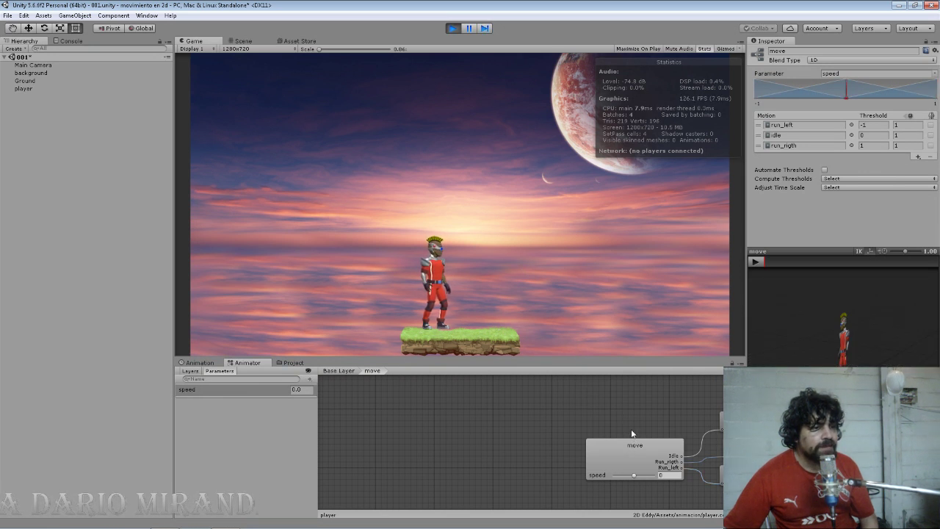
{"action": "left_click", "coordinate": [661, 475]}
{"action": "type", "text": "1"}
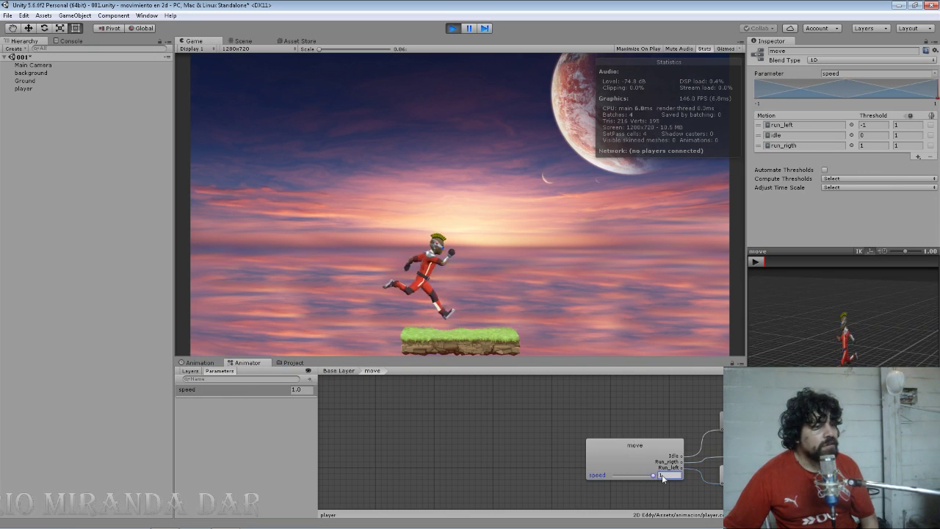
{"action": "left_click_drag", "start_coordinate": [642, 473], "coordinate": [612, 474]}
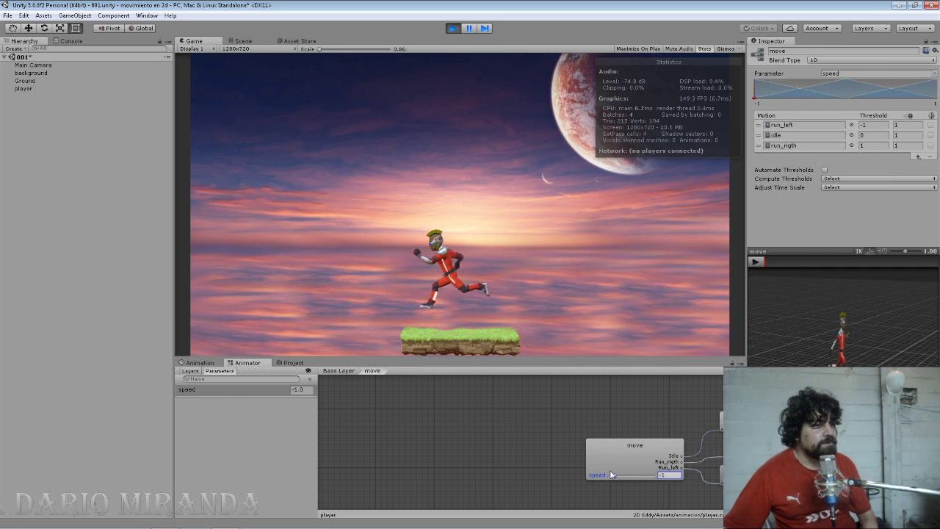
{"action": "mouse_move", "coordinate": [614, 474]}
{"action": "left_mouse_down"}
{"action": "mouse_move", "coordinate": [680, 474]}
{"action": "mouse_move", "coordinate": [614, 474]}
{"action": "left_mouse_up"}
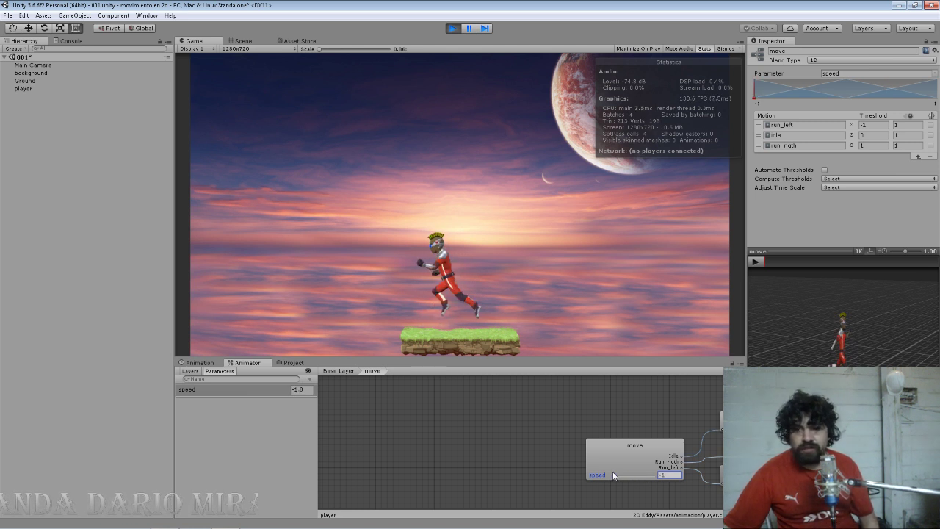
{"action": "mouse_move", "coordinate": [614, 474]}
{"action": "left_mouse_down"}
{"action": "mouse_move", "coordinate": [663, 472]}
{"action": "mouse_move", "coordinate": [625, 474]}
{"action": "mouse_move", "coordinate": [636, 471]}
{"action": "left_mouse_up"}
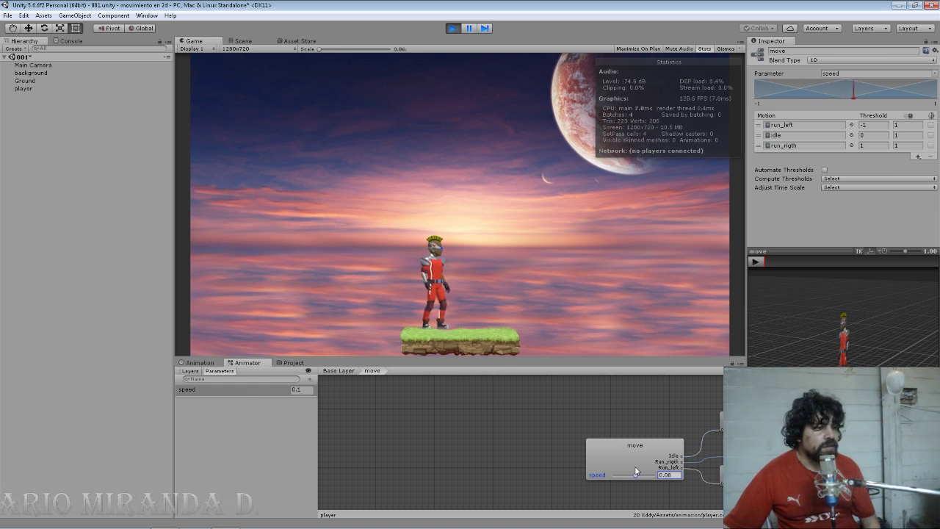
{"action": "mouse_move", "coordinate": [636, 470]}
{"action": "left_mouse_down"}
{"action": "mouse_move", "coordinate": [651, 469]}
{"action": "mouse_move", "coordinate": [611, 474]}
{"action": "mouse_move", "coordinate": [641, 476]}
{"action": "mouse_move", "coordinate": [632, 475]}
{"action": "left_mouse_up"}
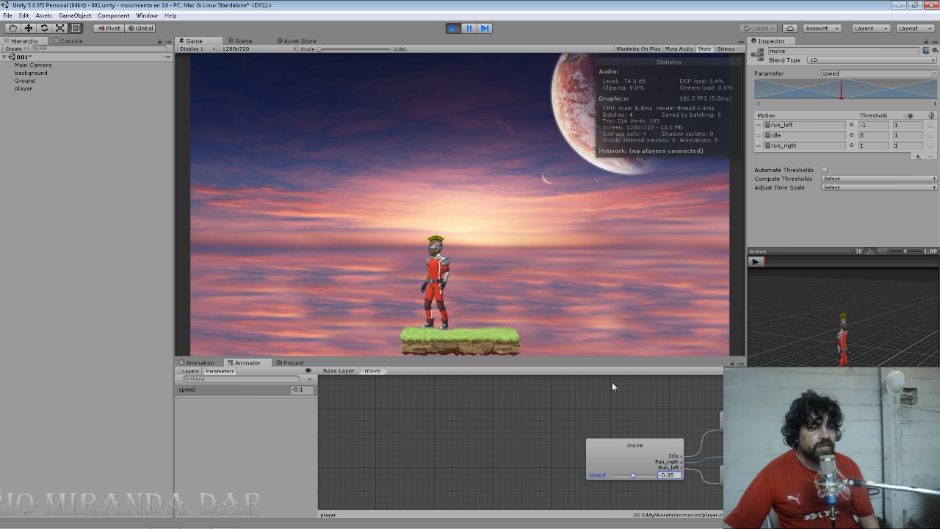
{"action": "left_click", "coordinate": [452, 27]}
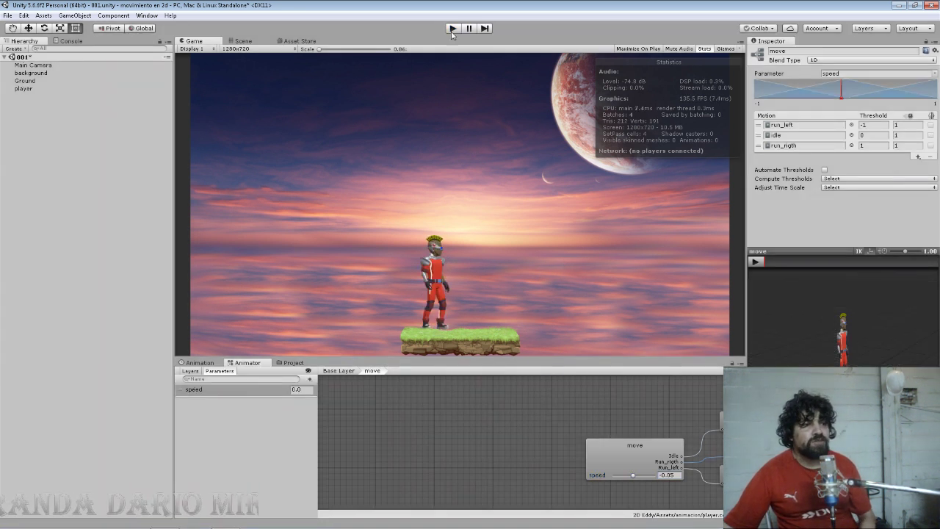